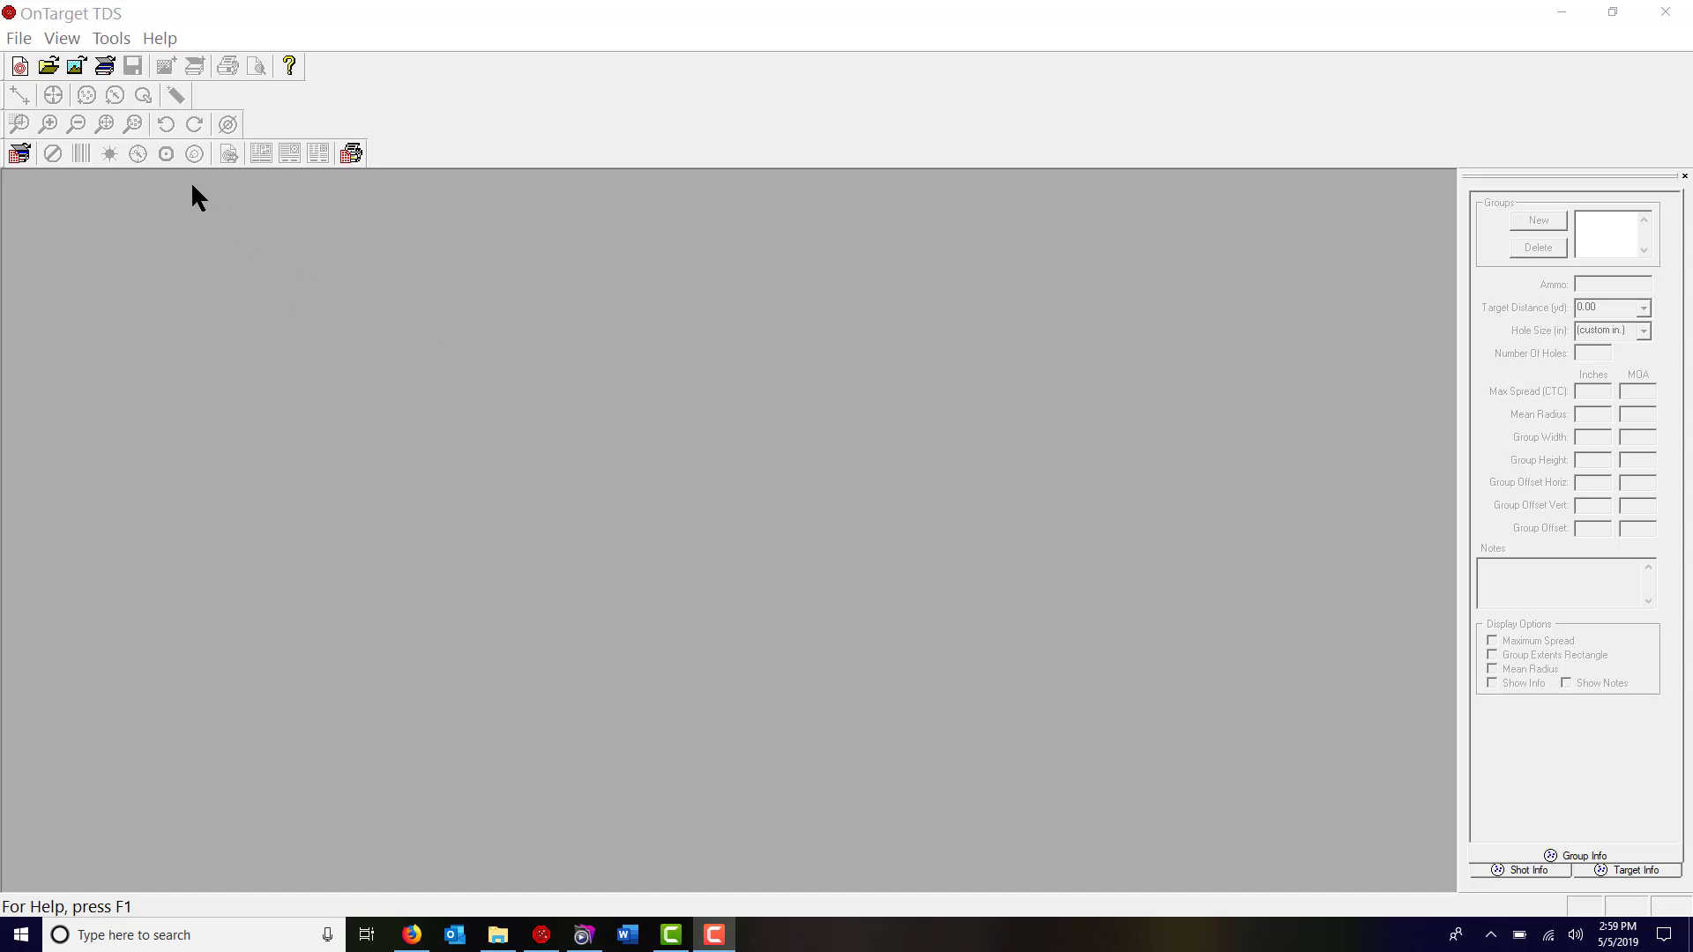
# Step: Load the Target-2 photo of the FGMM SMK 77-gr target into Target16:1
pyautogui.click(76, 67)
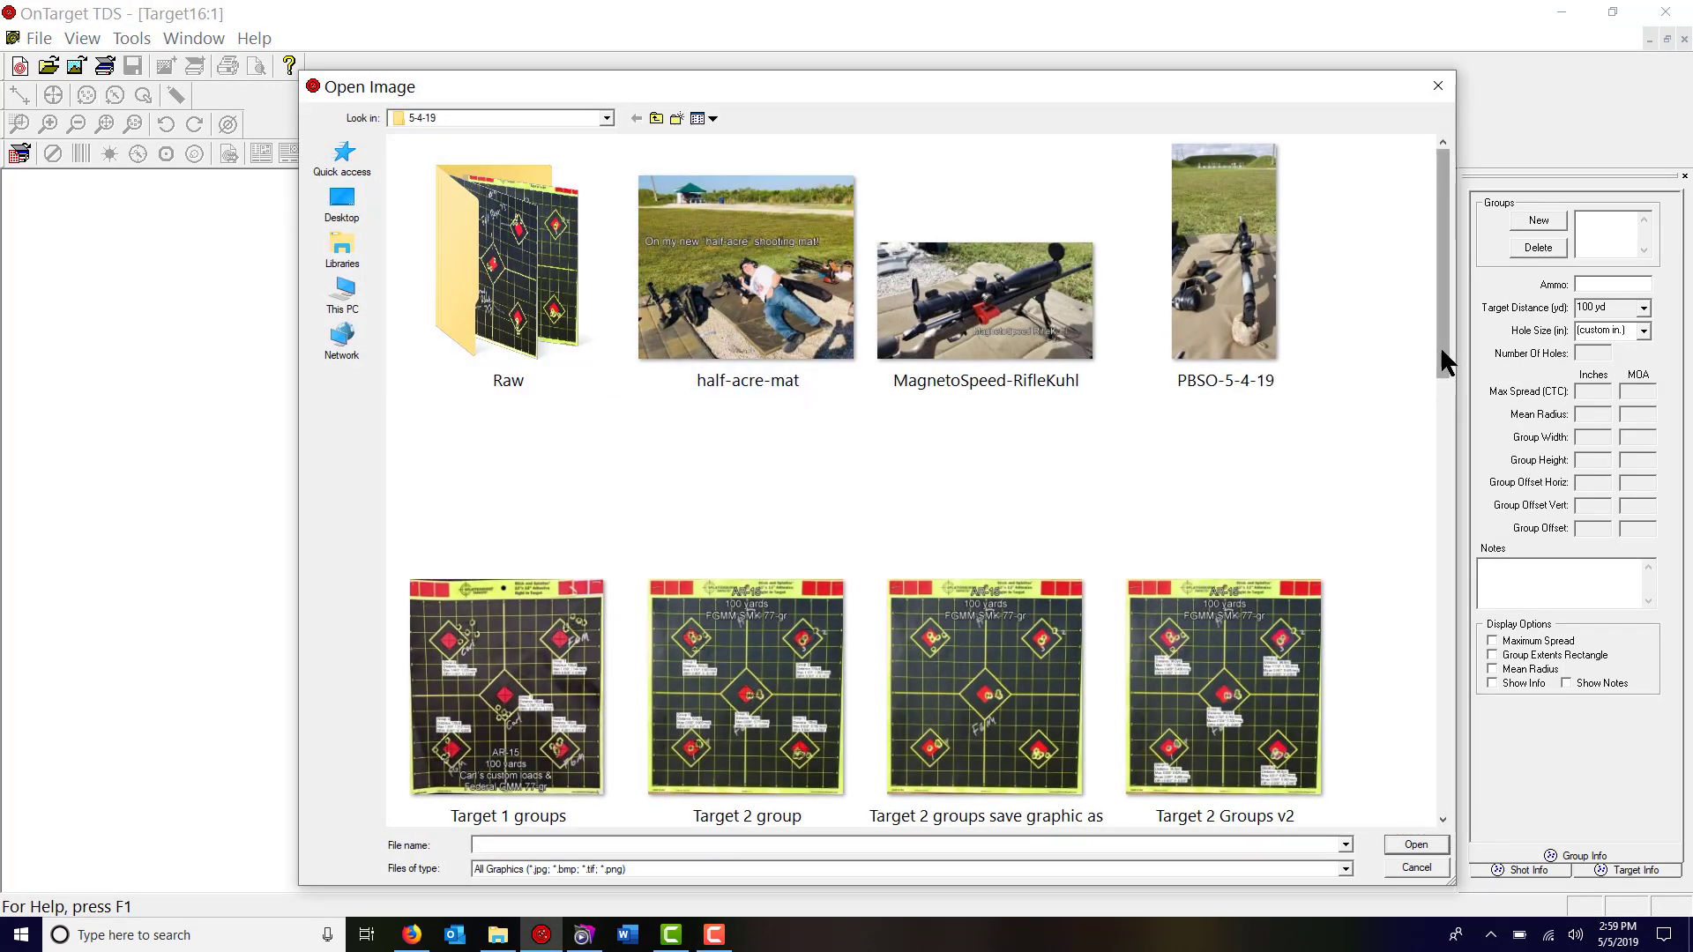
pyautogui.moveTo(1441, 345); pyautogui.dragTo(1438, 768)
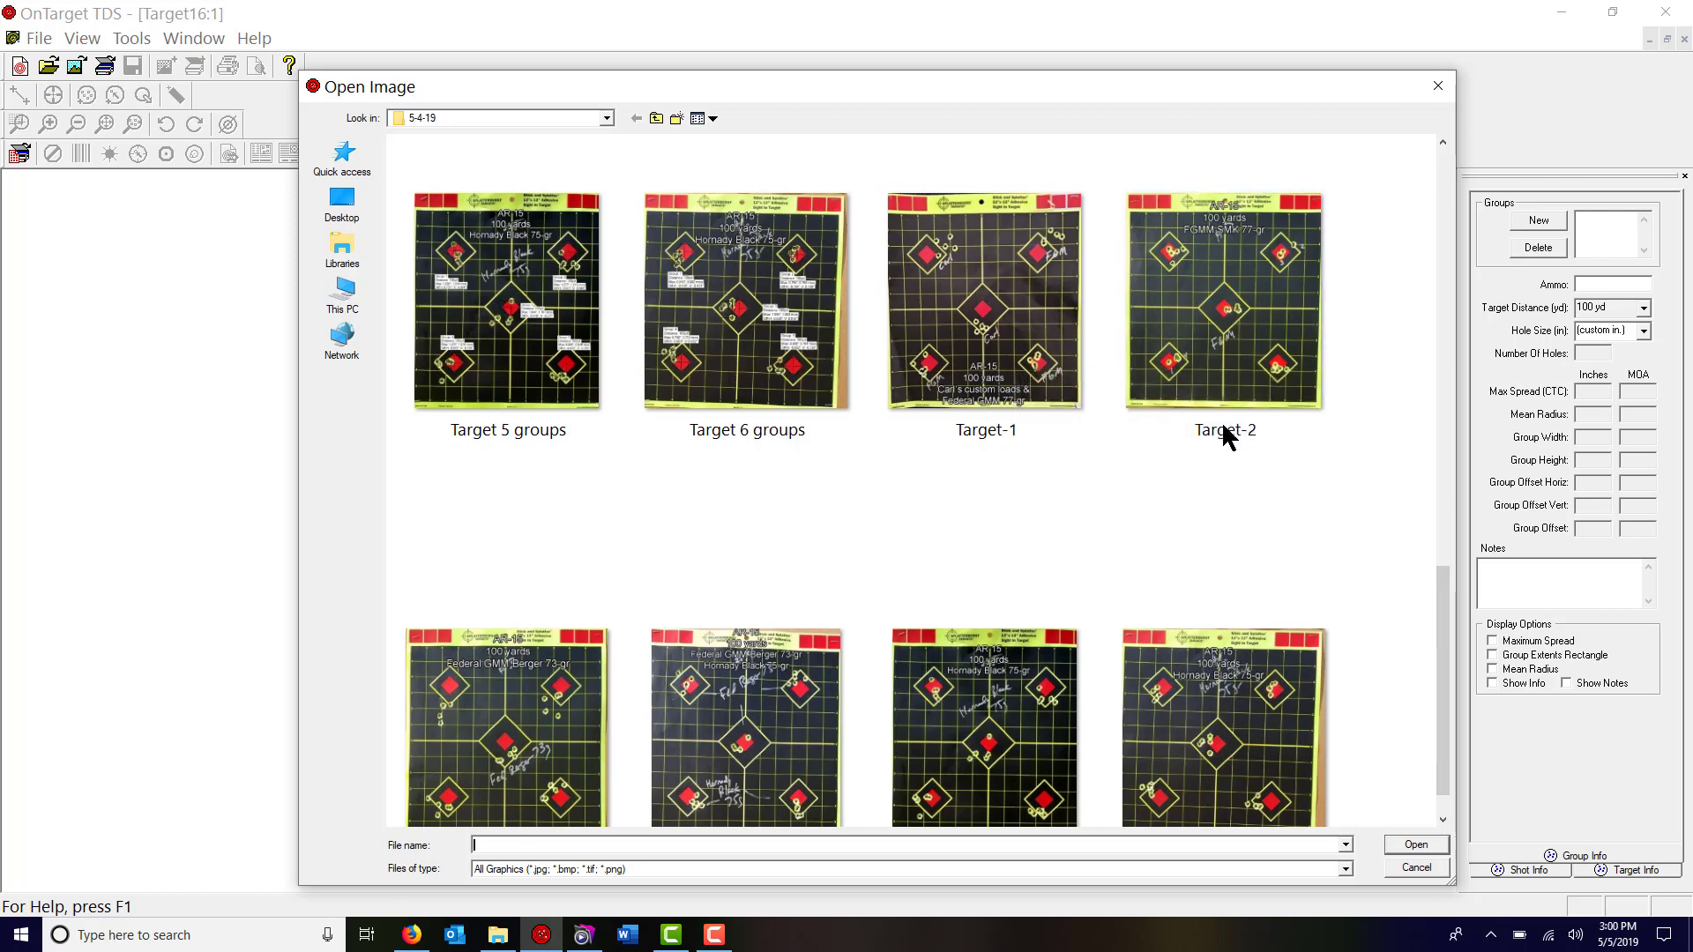
pyautogui.doubleClick(1215, 349)
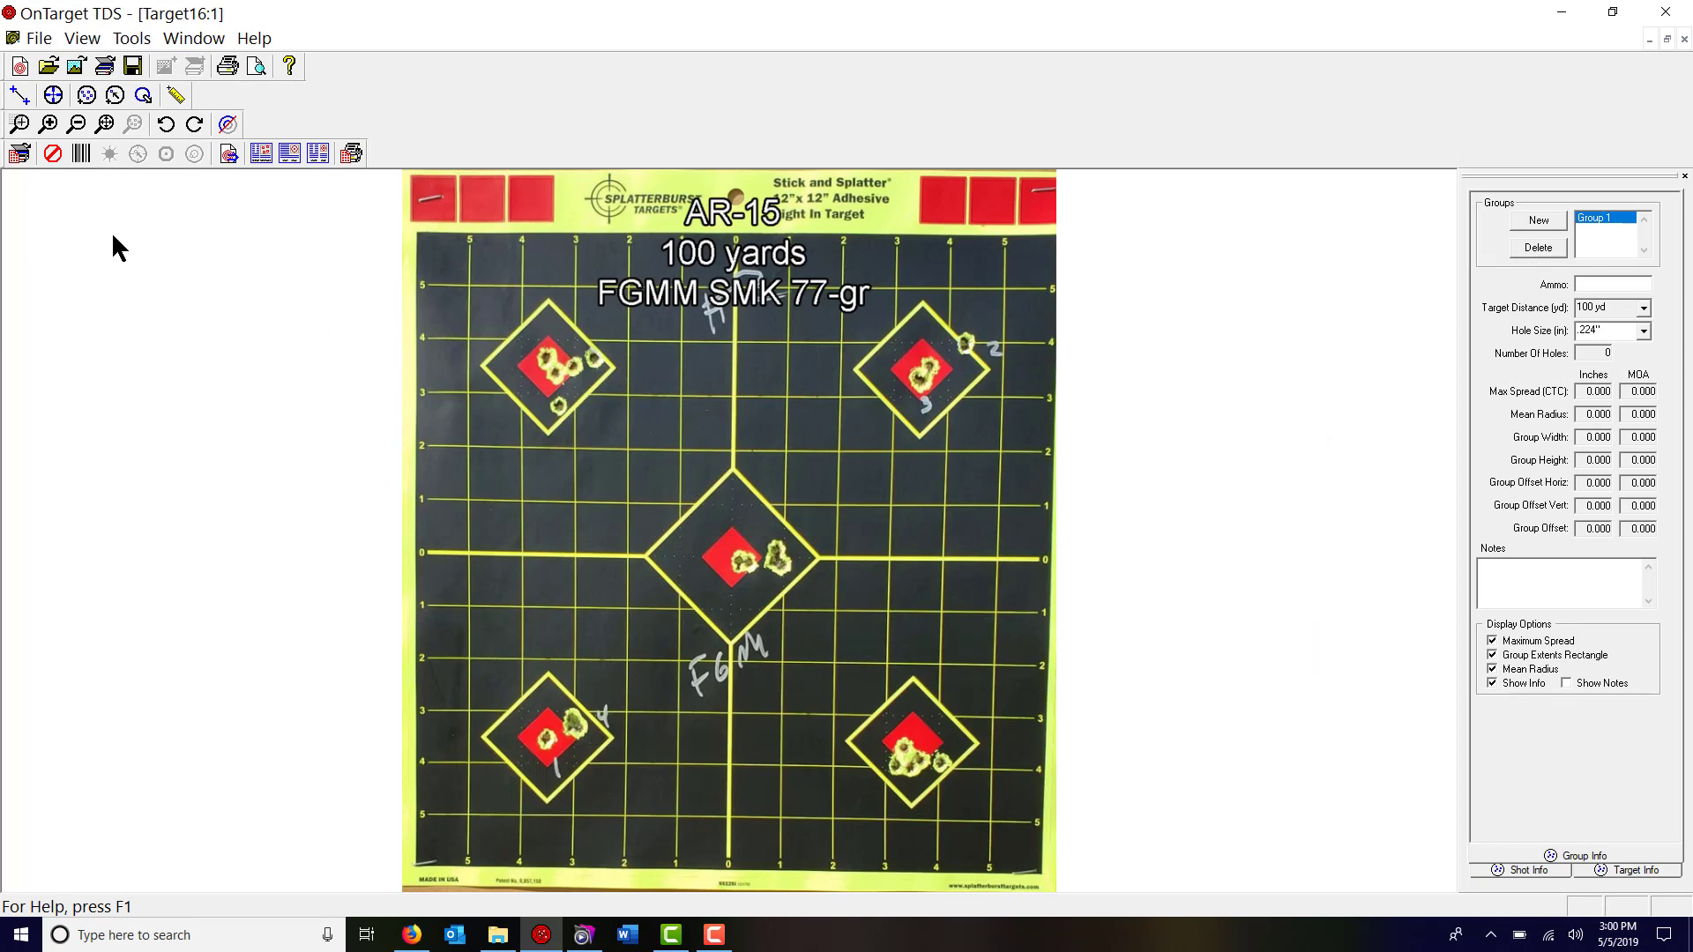
# Step: Zoom in three levels on the centre diamond of the target photo
pyautogui.click(50, 124)
pyautogui.click(50, 124)
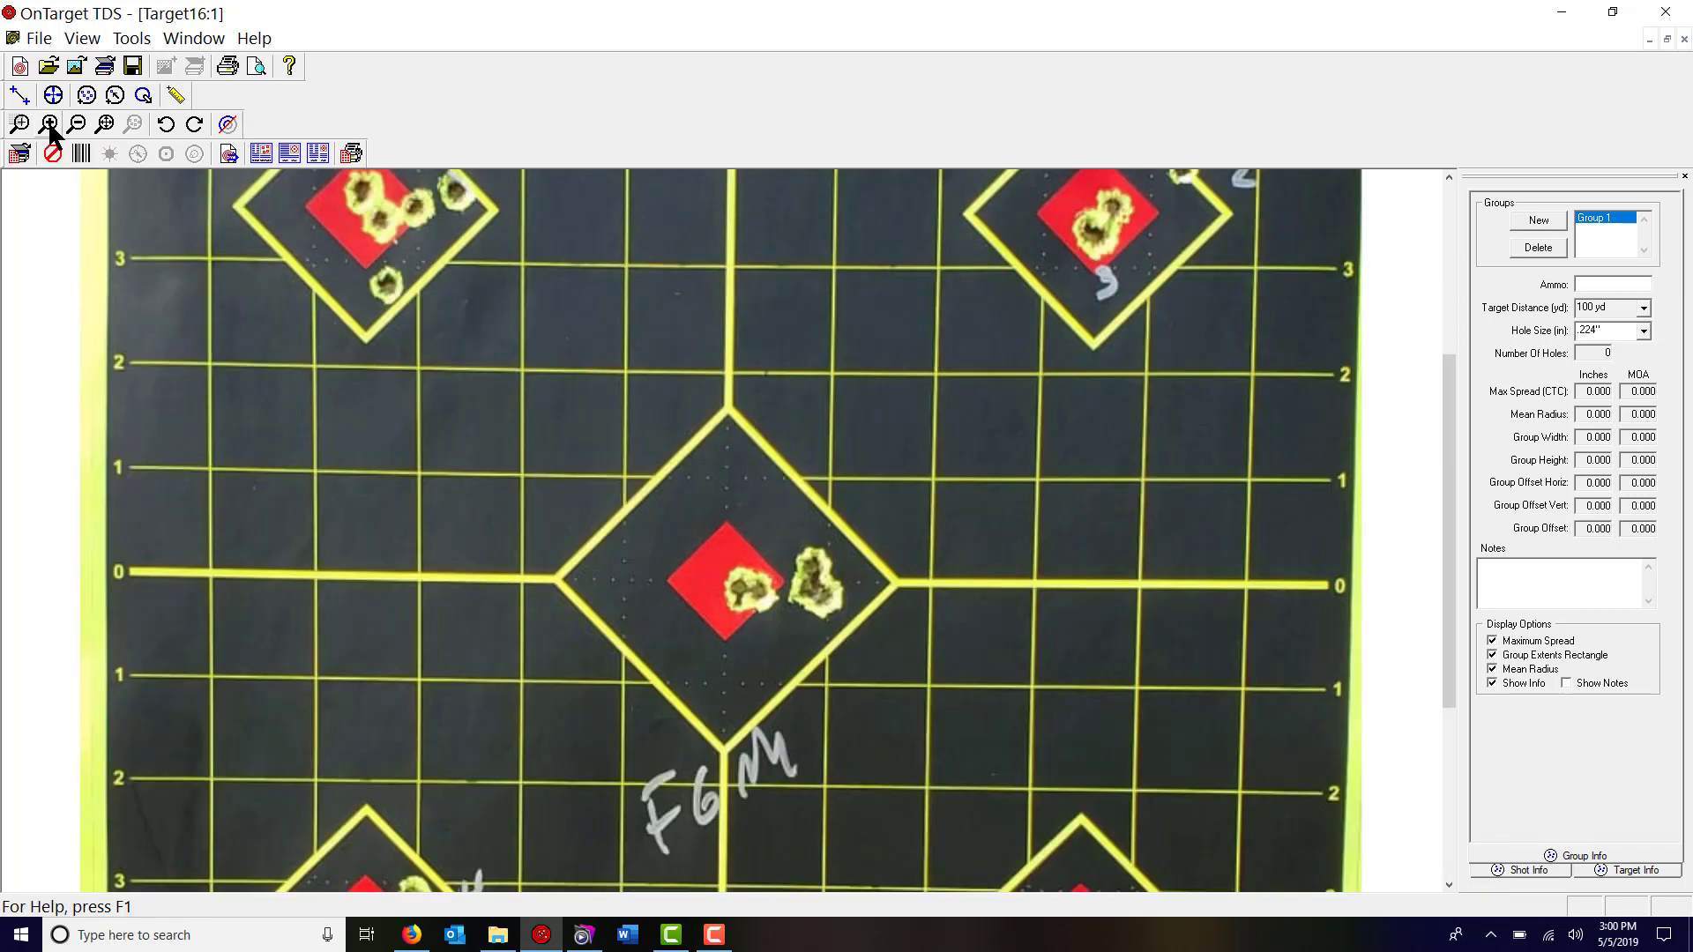
pyautogui.click(49, 123)
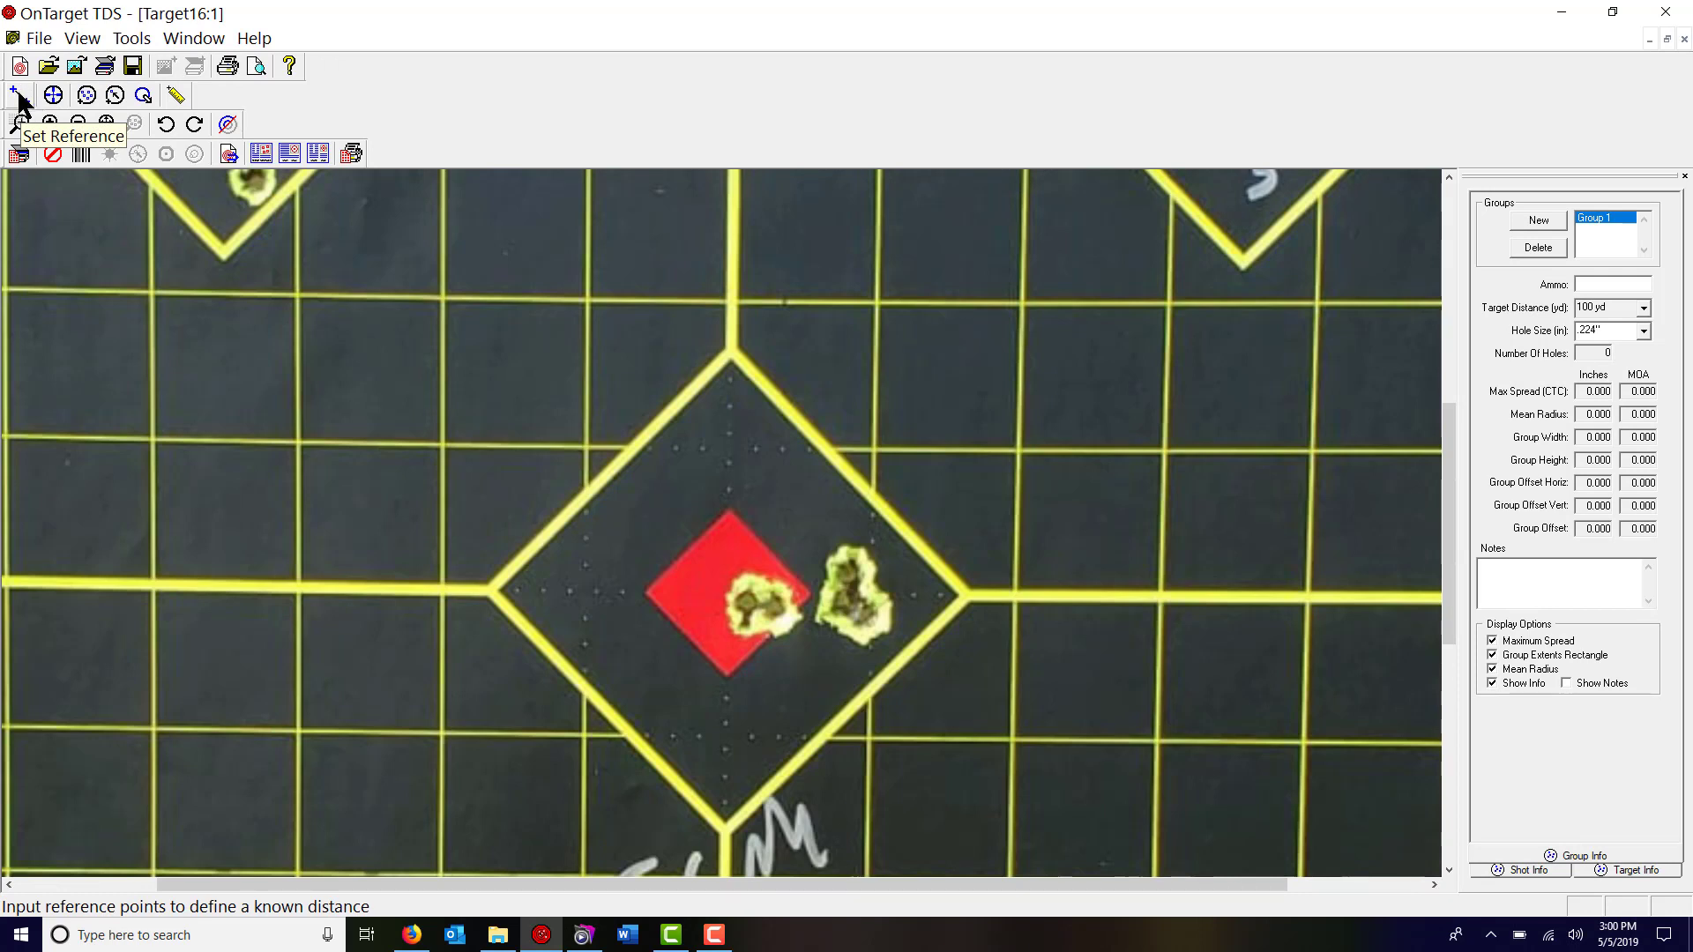
# Step: Set a 1-inch reference distance spanning two grid lines on the photo
pyautogui.click(18, 99)
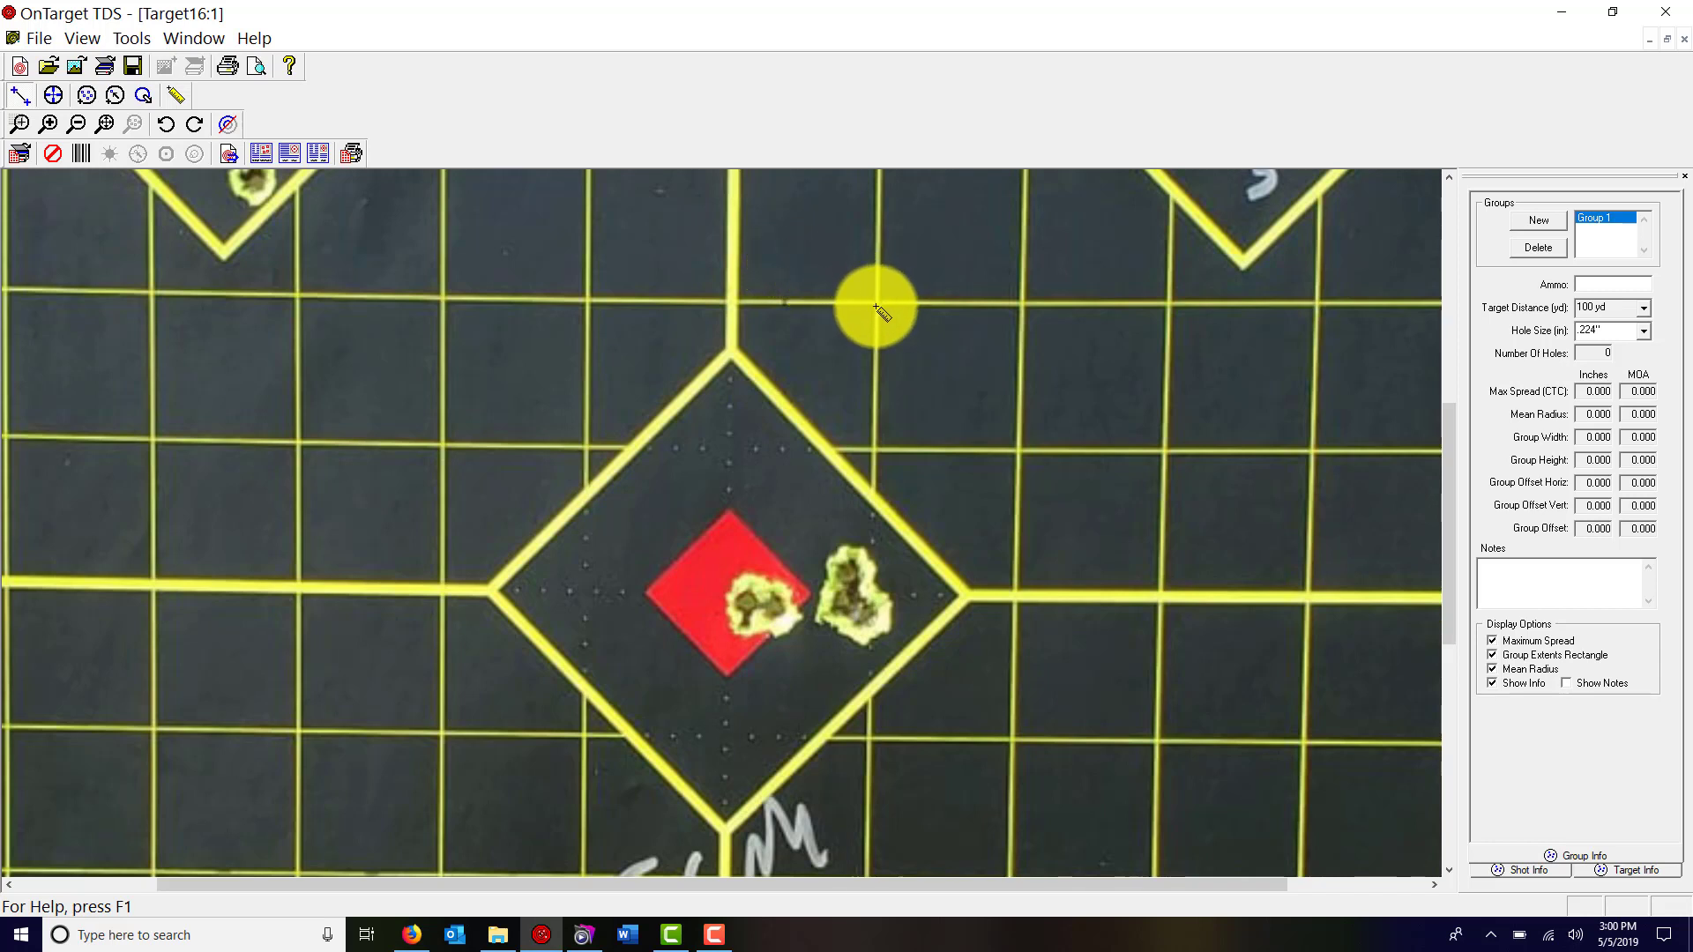
pyautogui.moveTo(875, 304); pyautogui.dragTo(1022, 303)
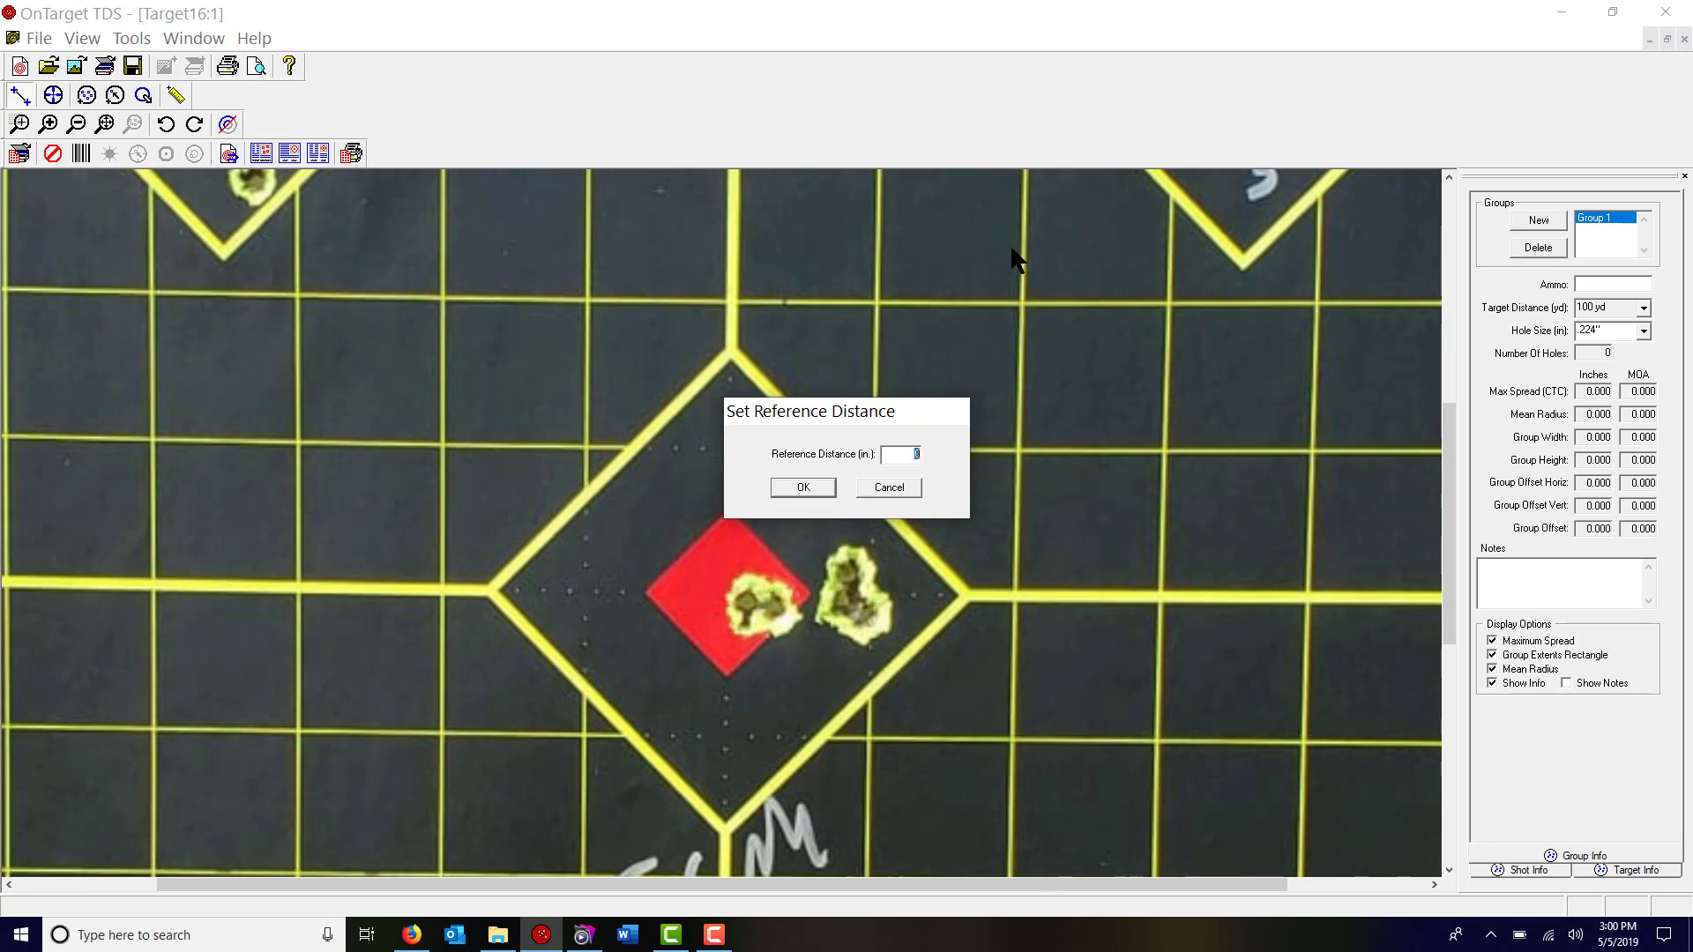
pyautogui.write('1')
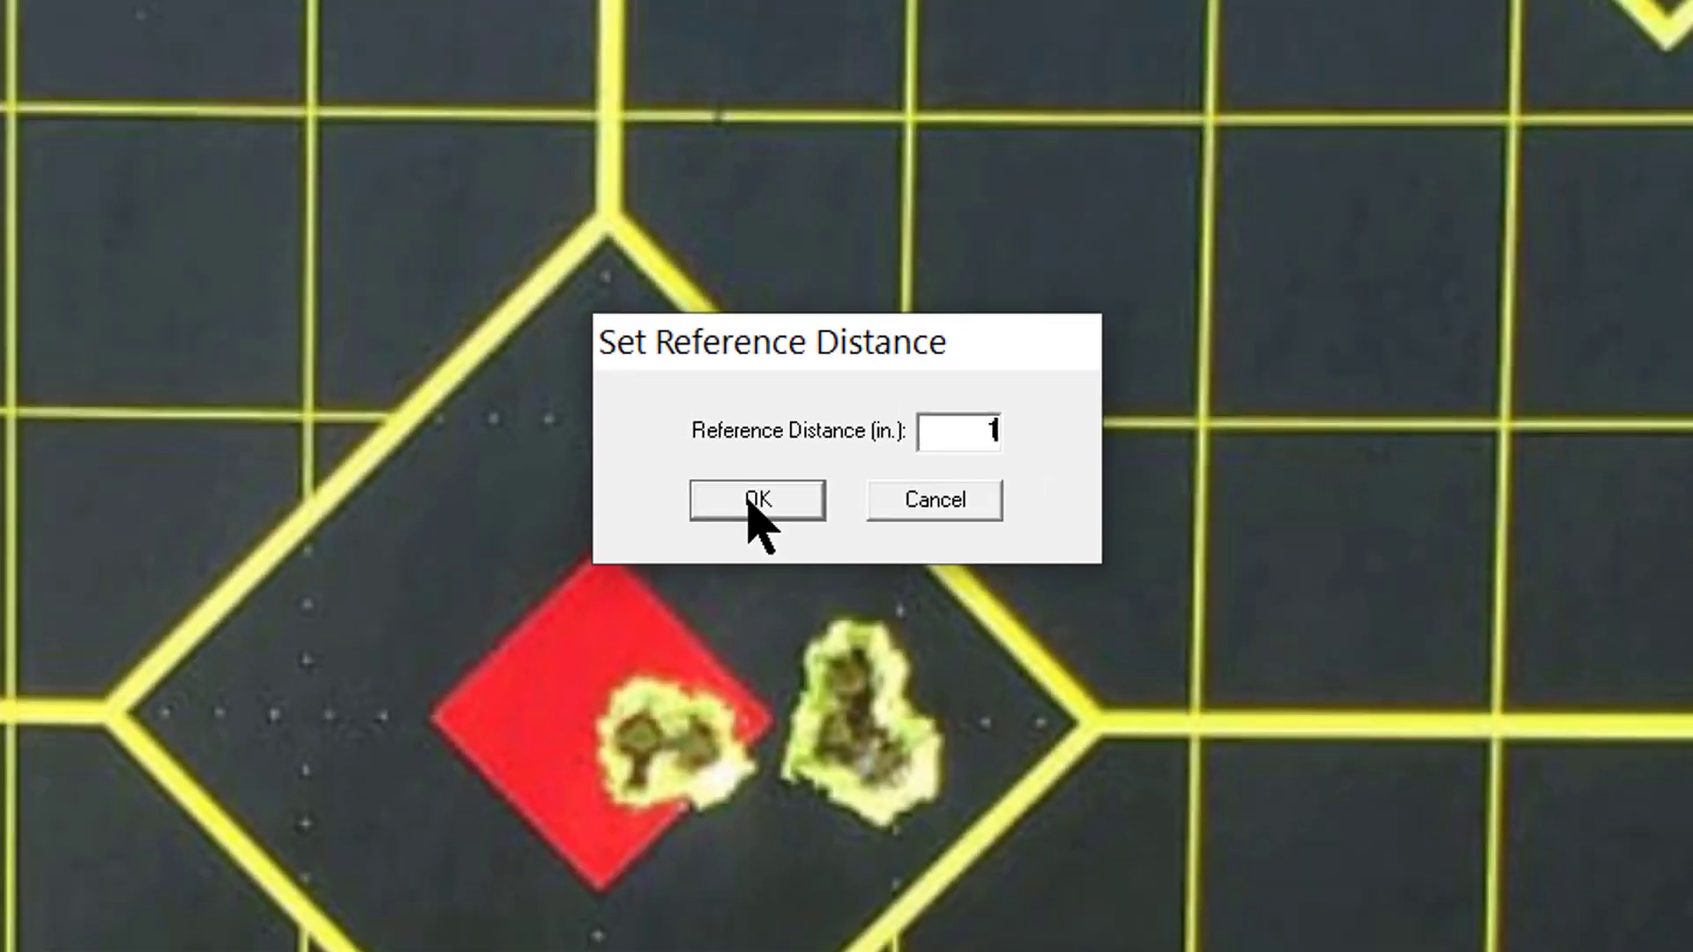
pyautogui.click(750, 500)
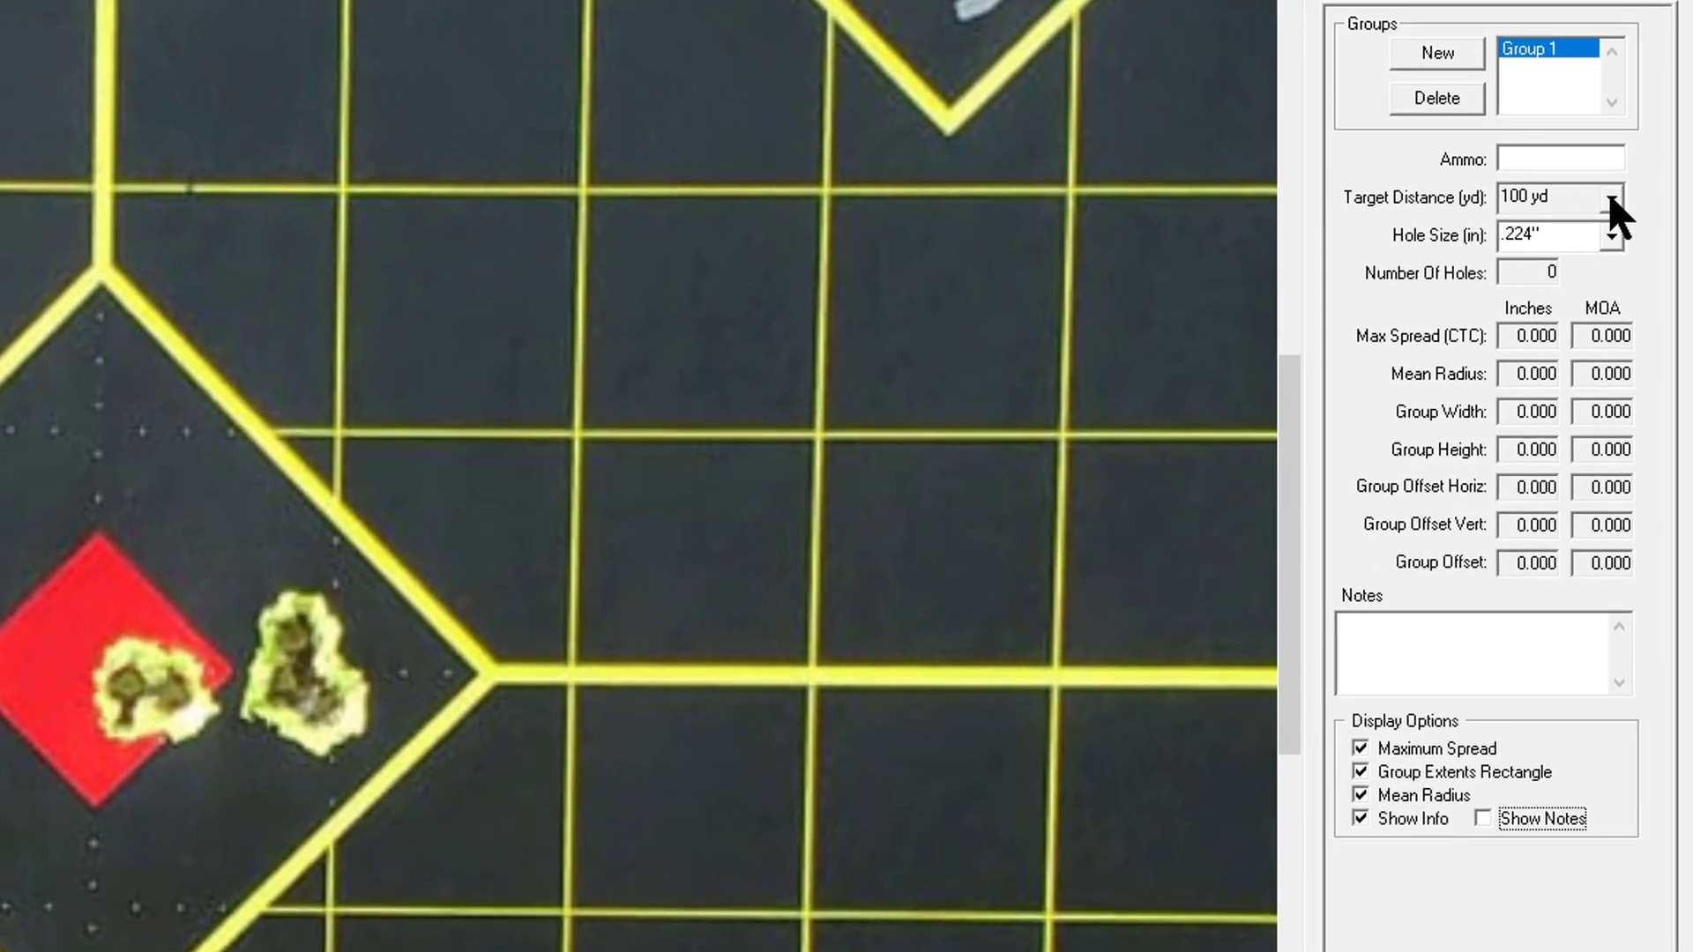
pyautogui.click(1628, 257)
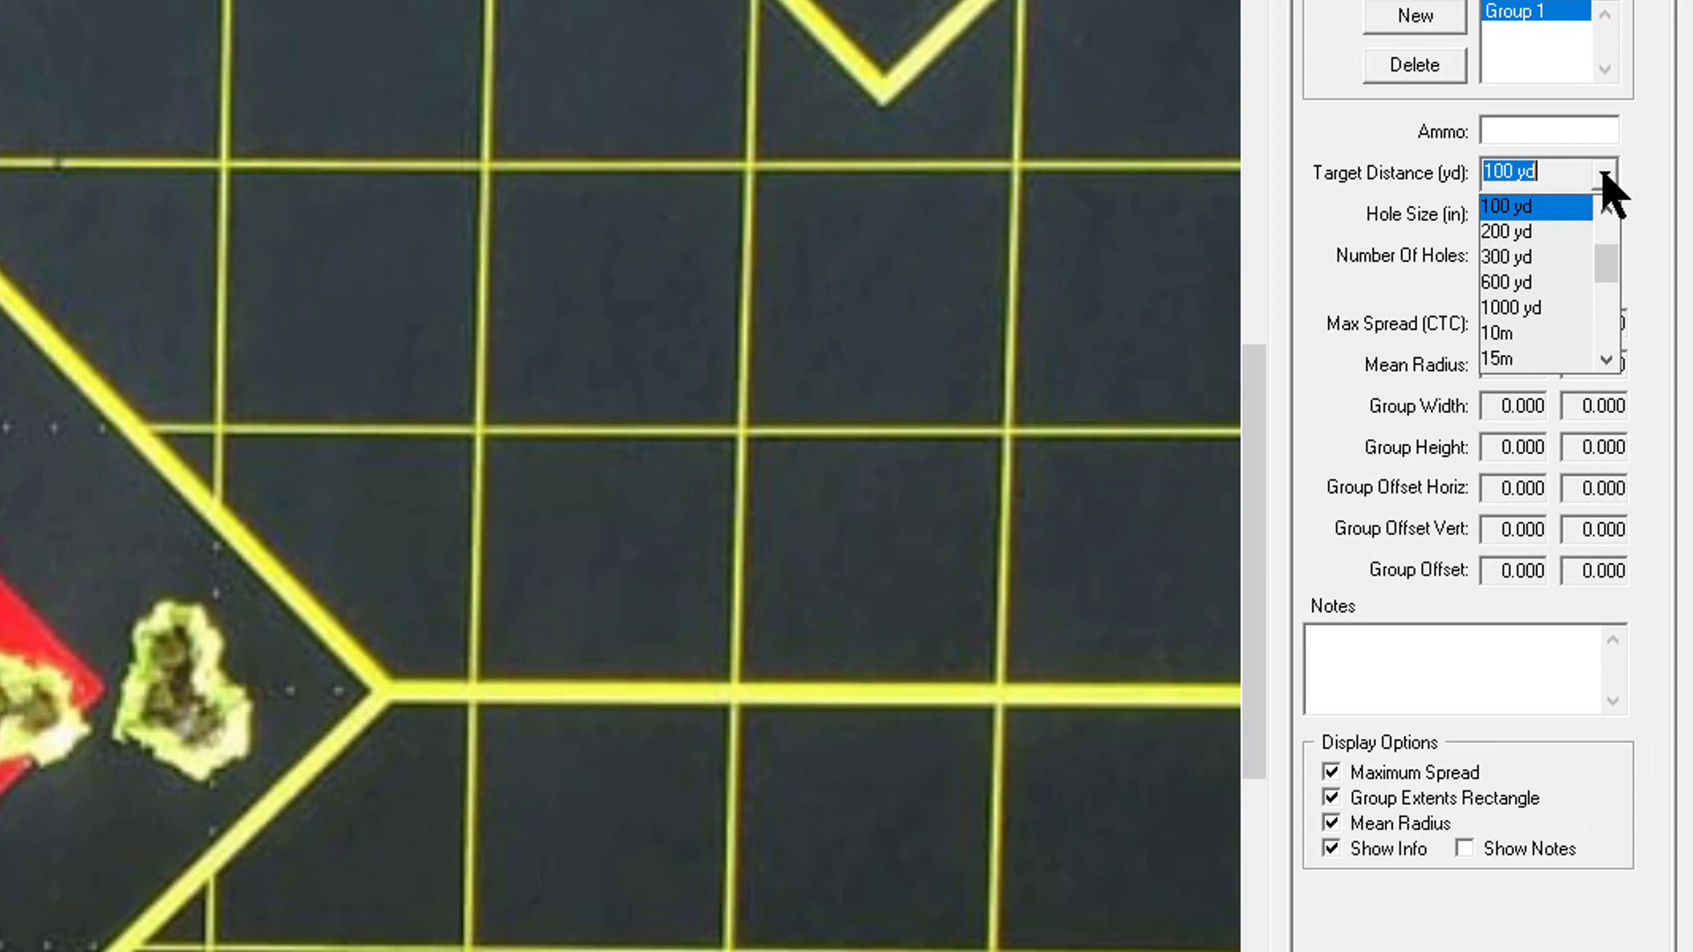
pyautogui.click(1605, 174)
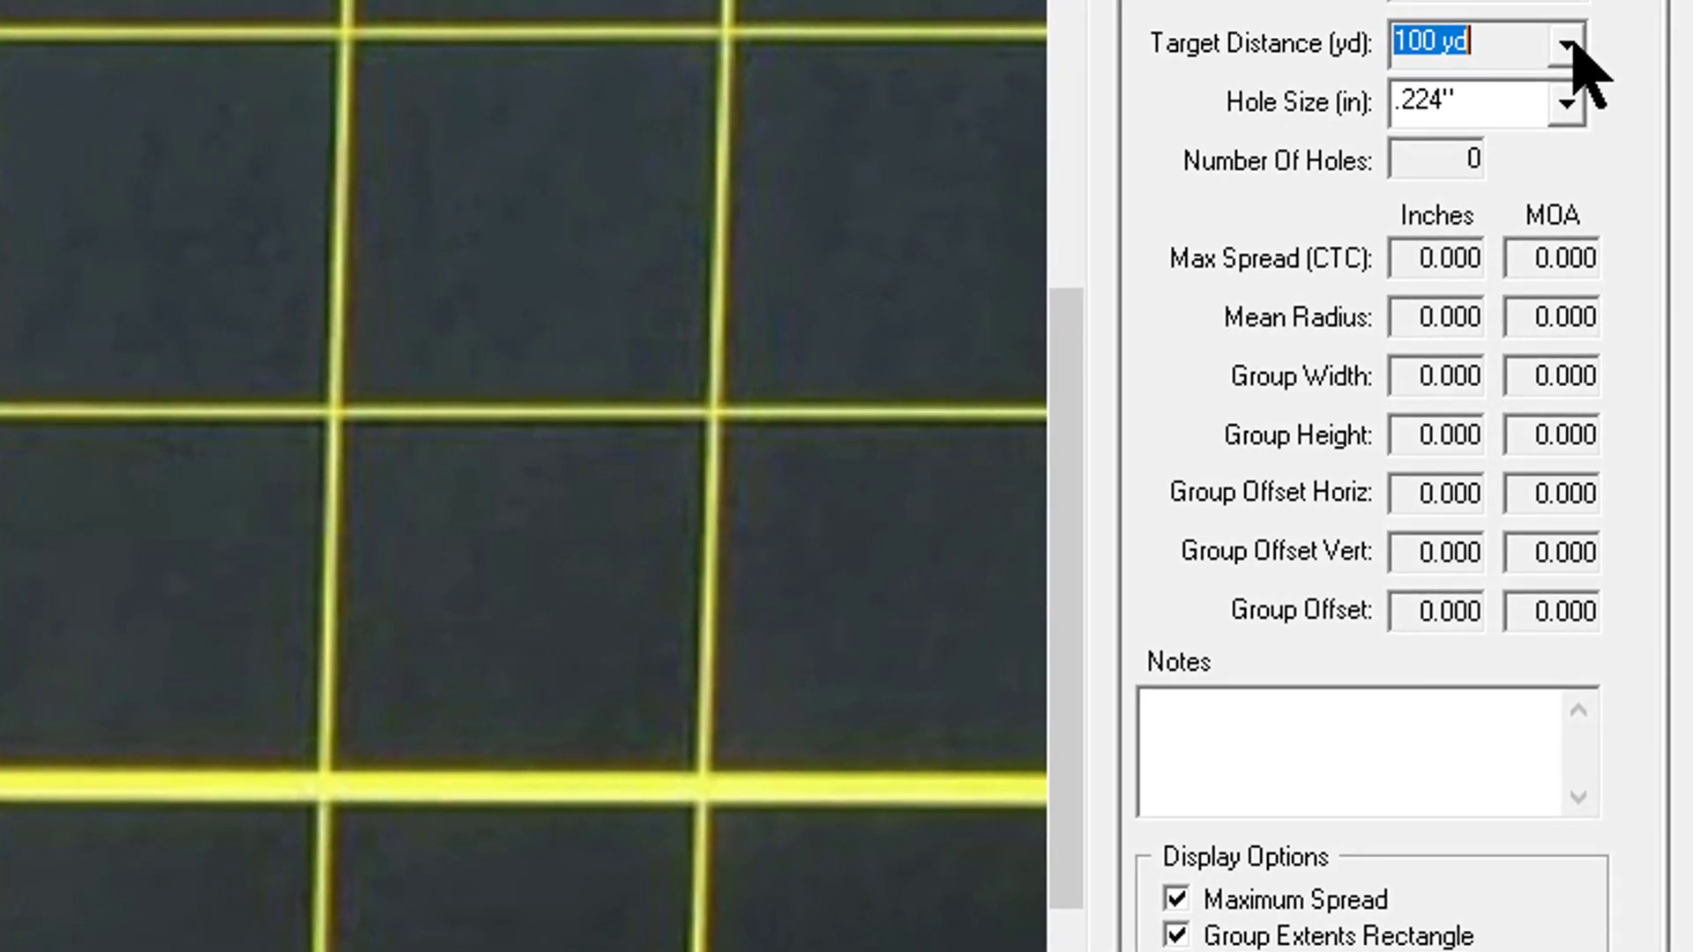
pyautogui.click(1568, 45)
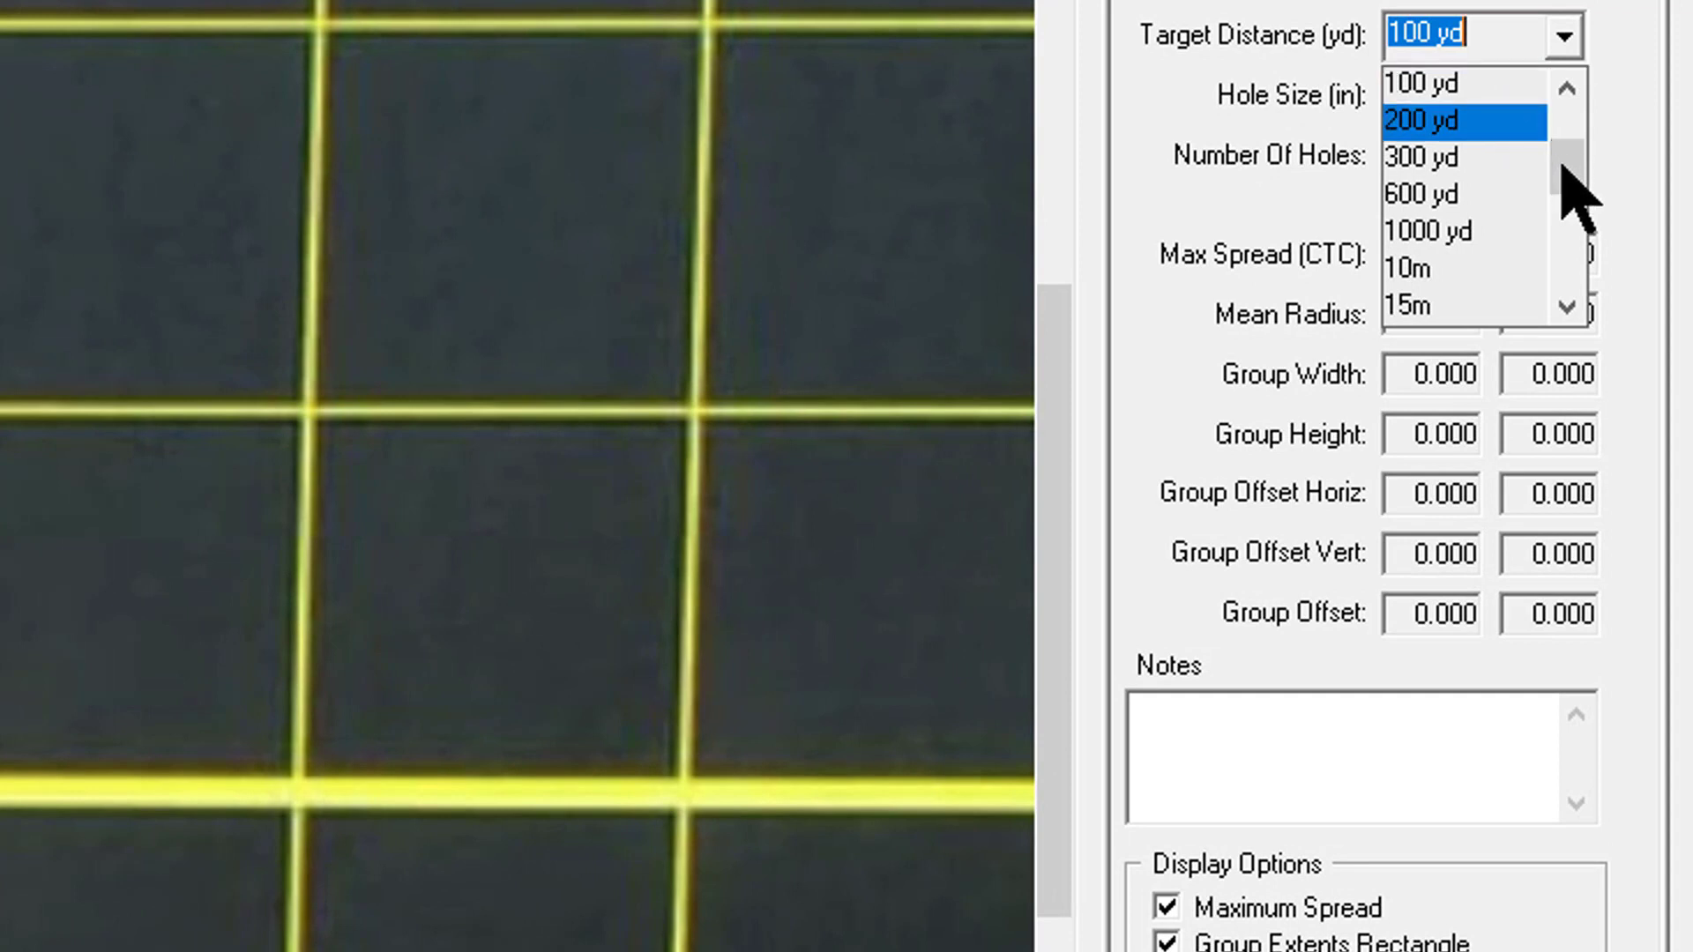
pyautogui.moveTo(1562, 165)
pyautogui.mouseDown()
pyautogui.moveTo(1565, 238)
pyautogui.moveTo(1579, 132)
pyautogui.moveTo(1583, 150)
pyautogui.mouseUp()
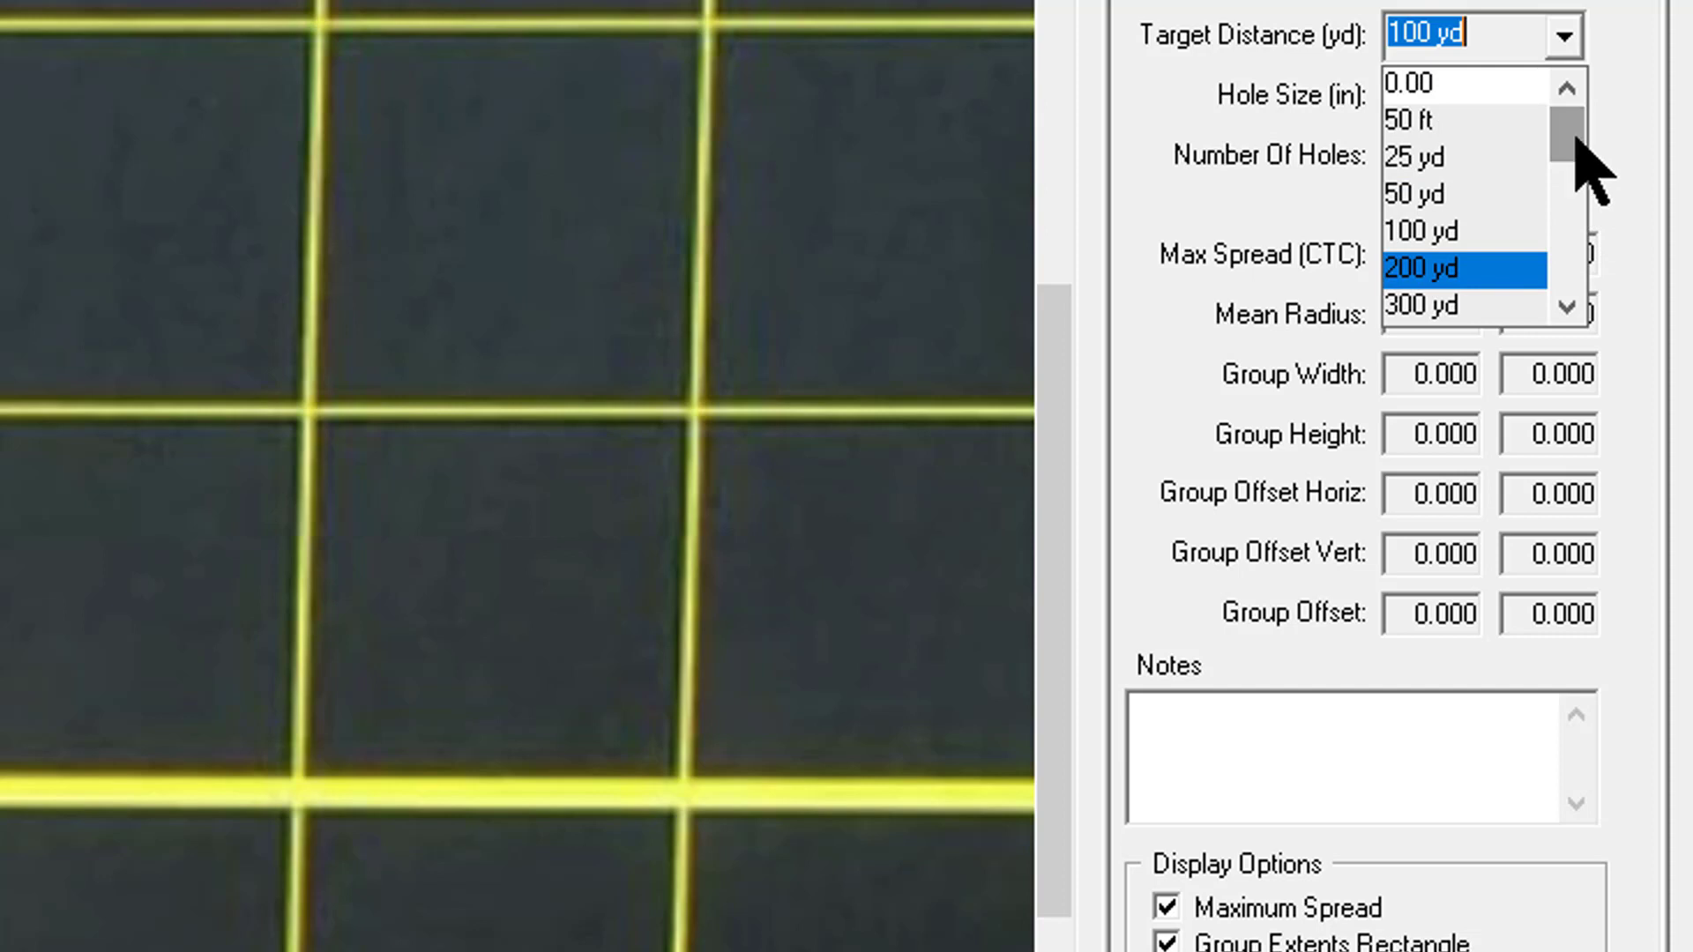
pyautogui.click(1439, 88)
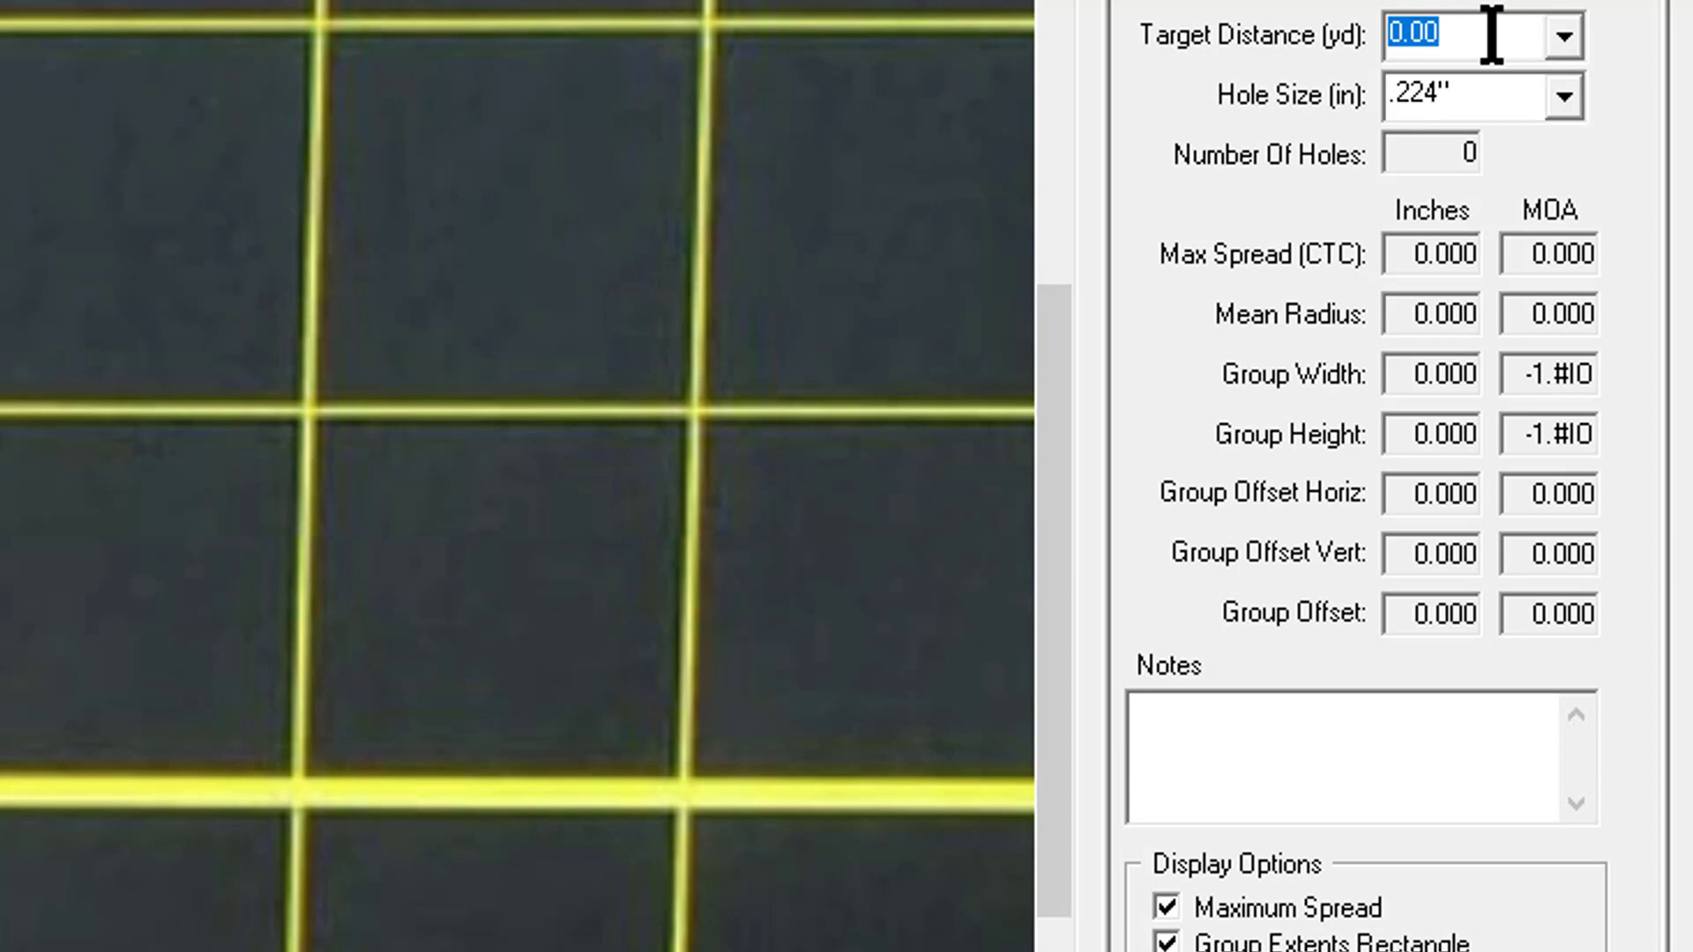
pyautogui.click(1561, 38)
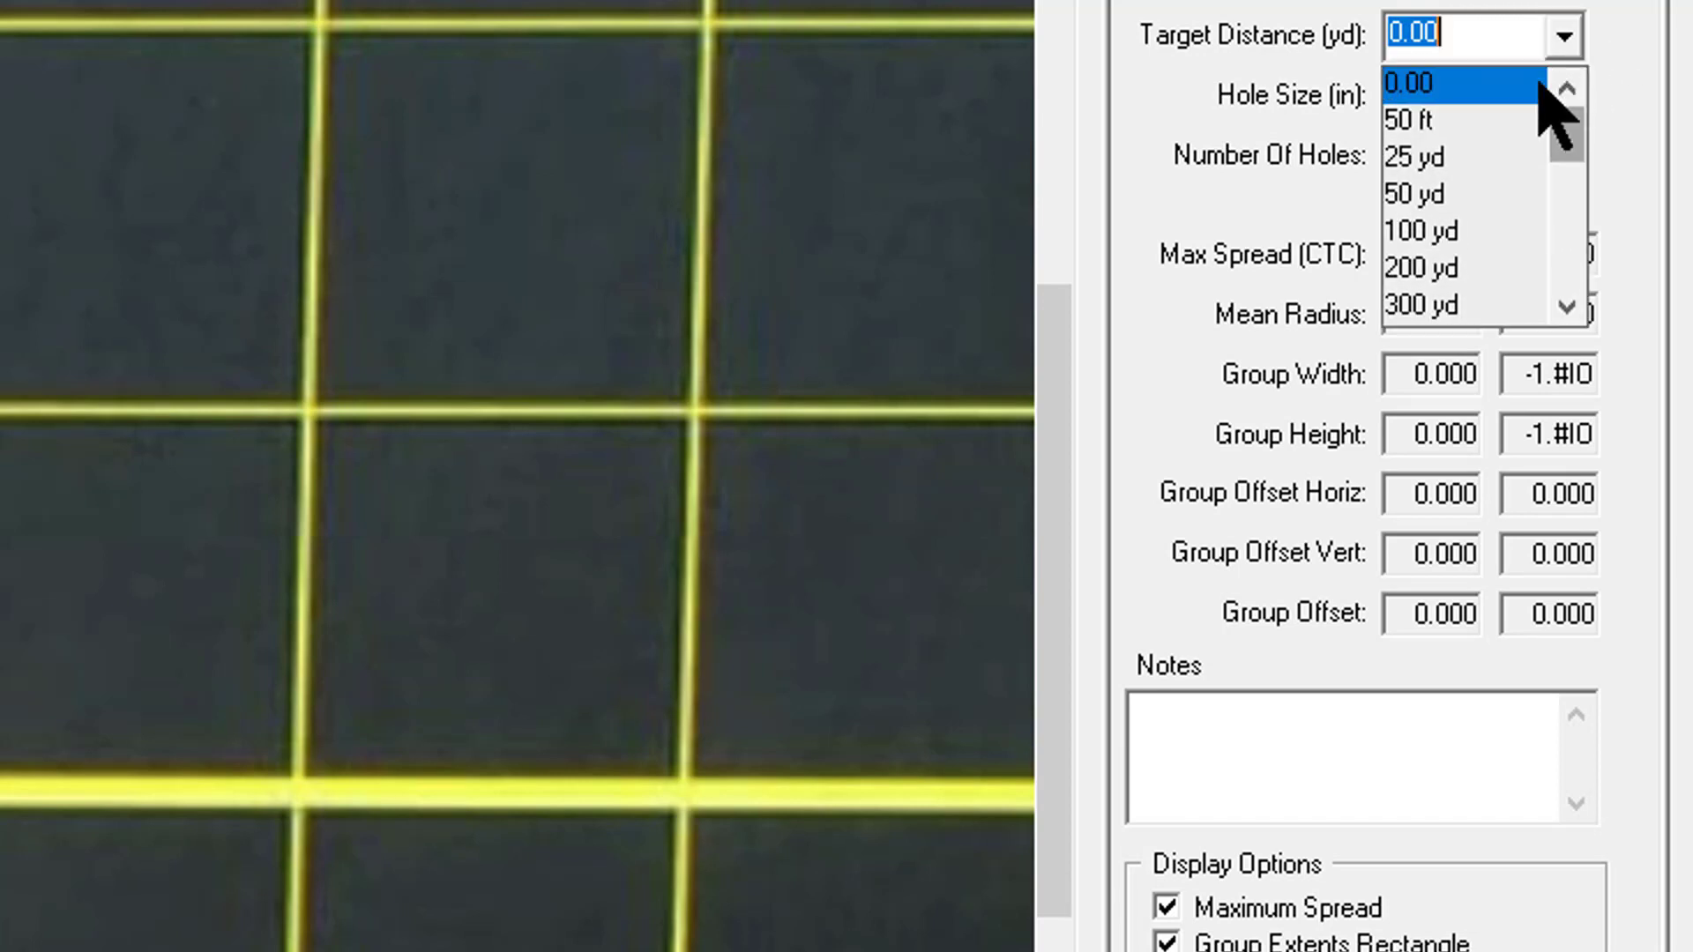
pyautogui.click(1474, 232)
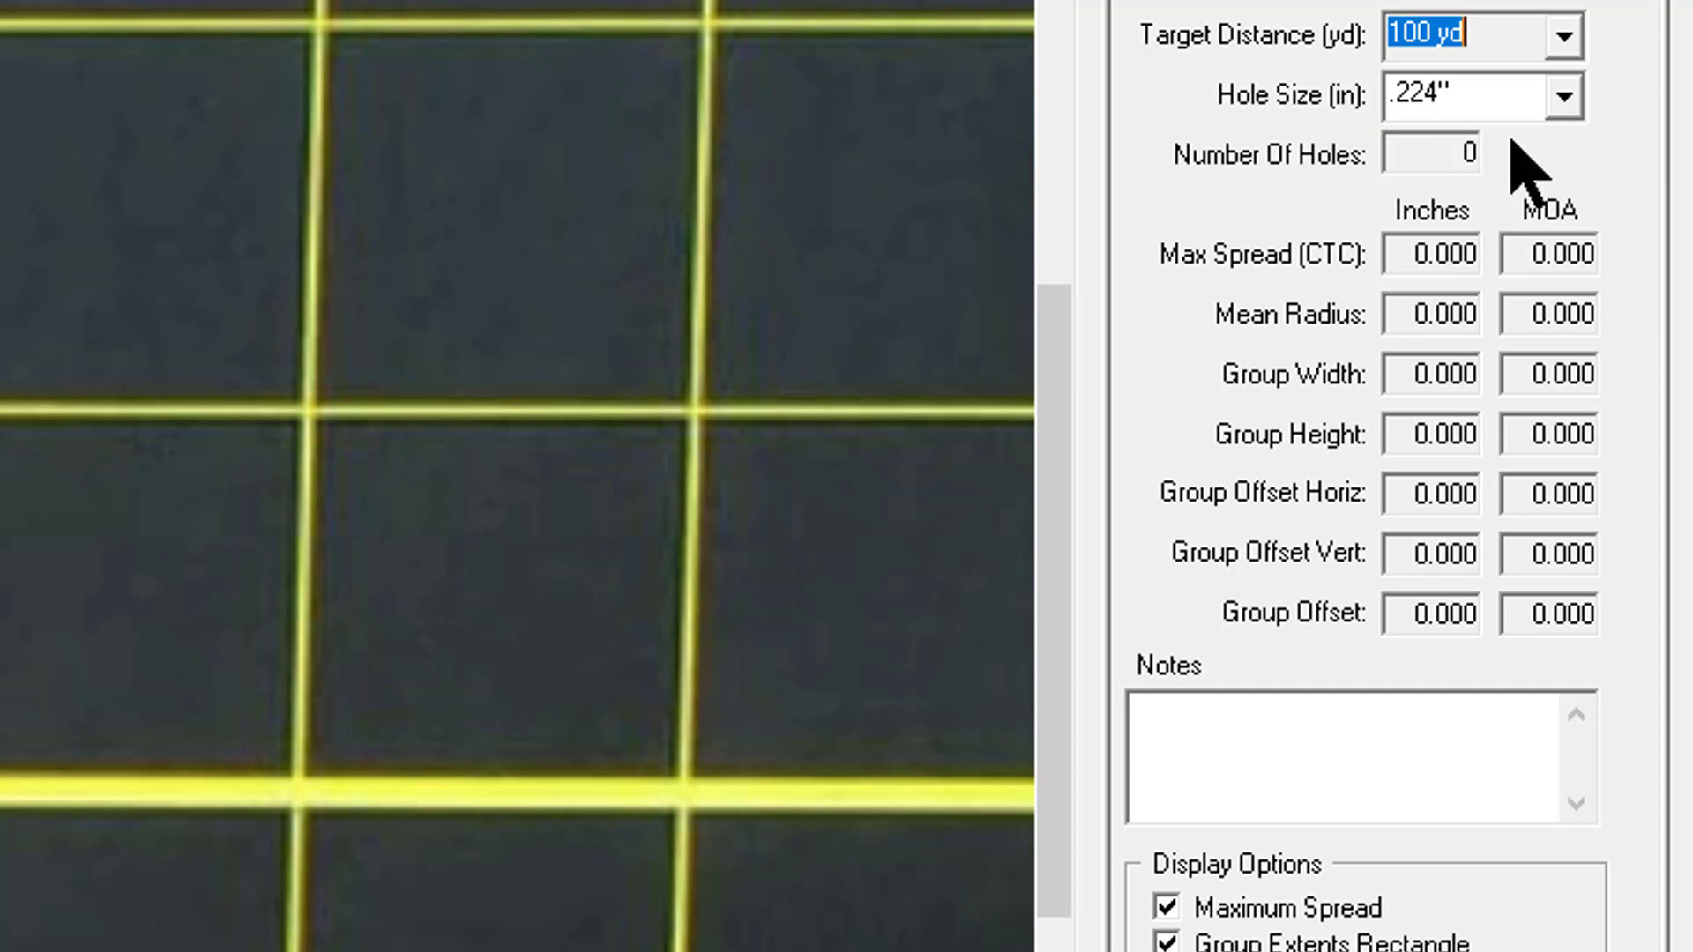
pyautogui.click(1563, 97)
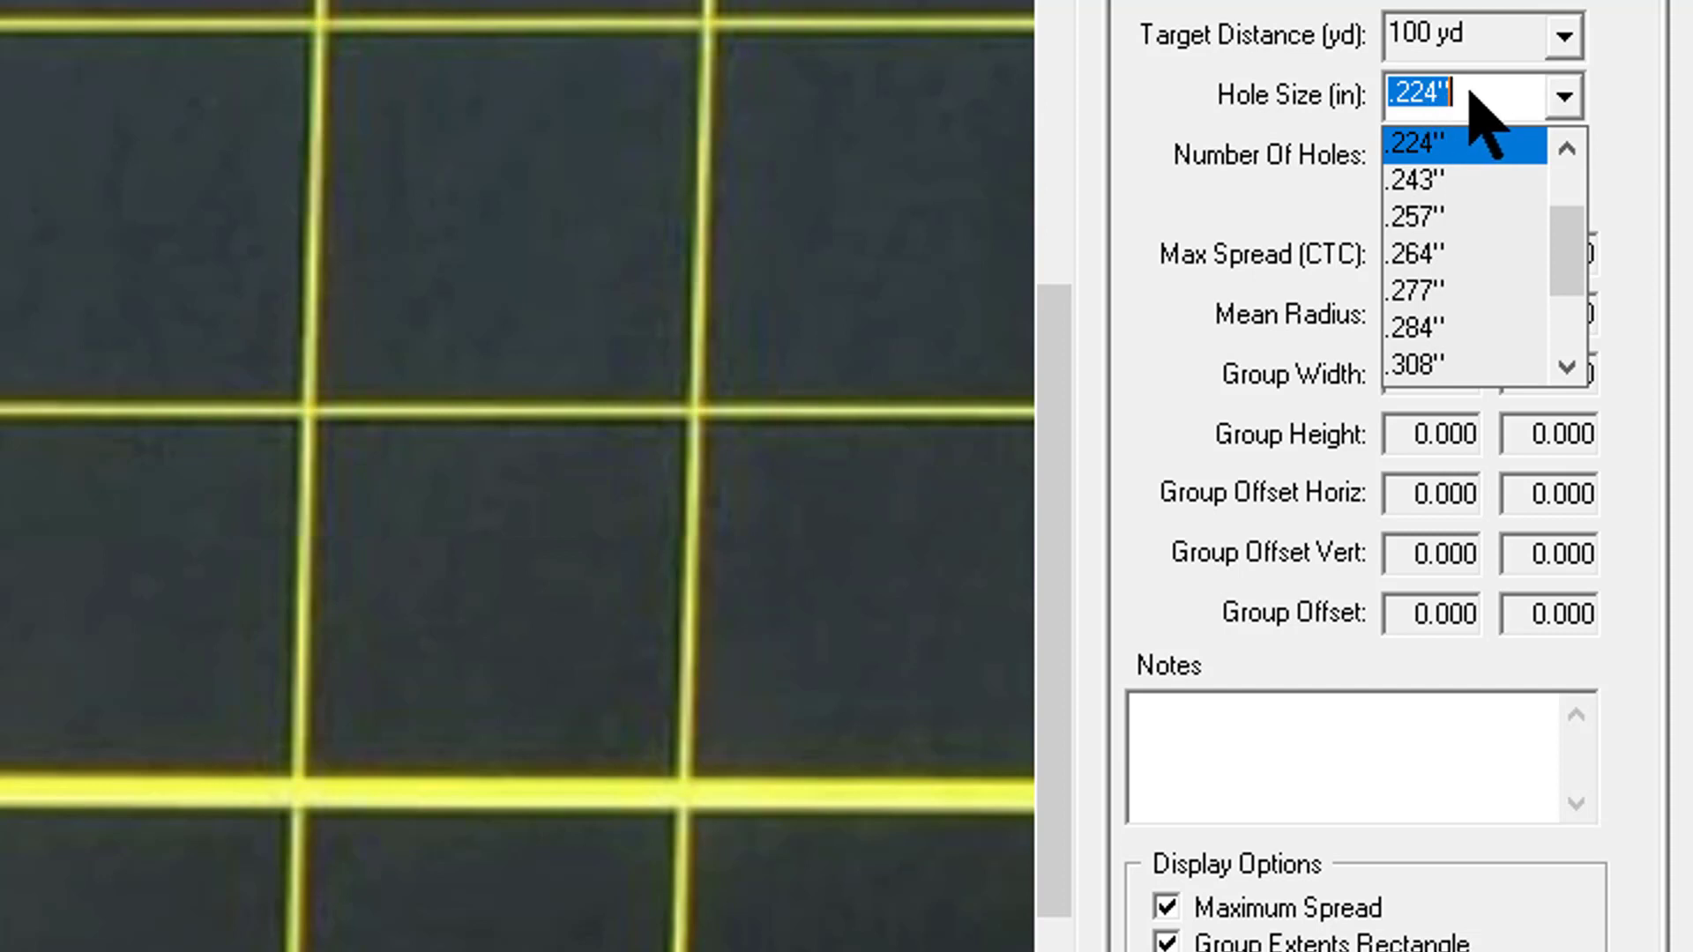
pyautogui.click(1456, 254)
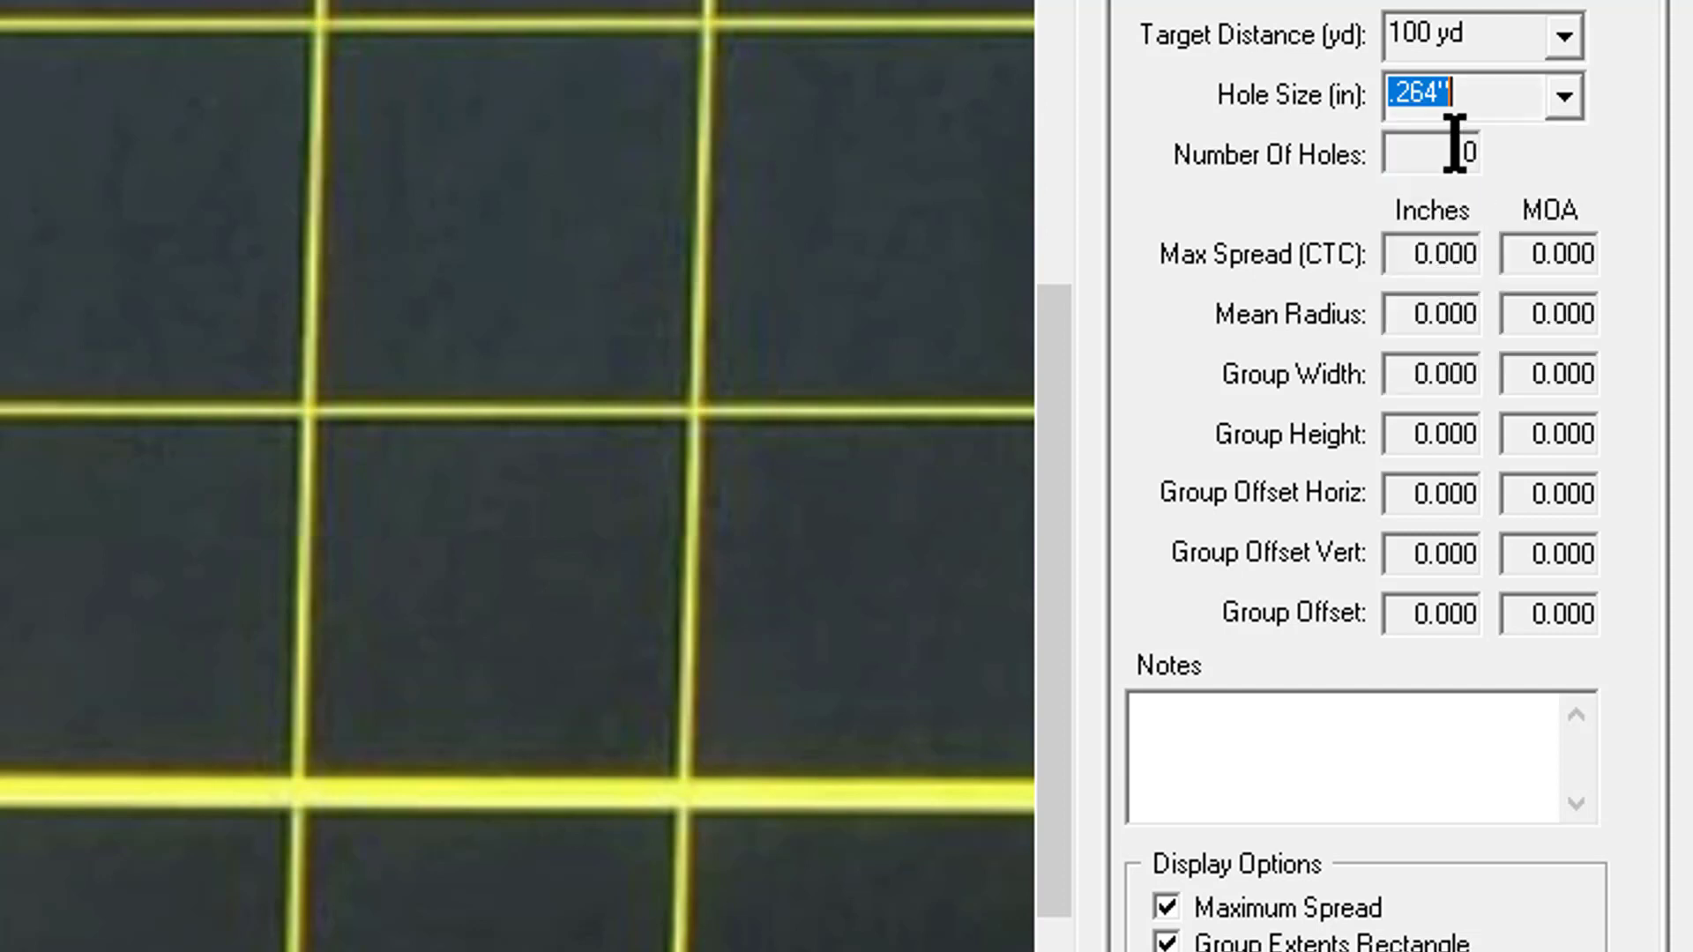
pyautogui.click(1566, 99)
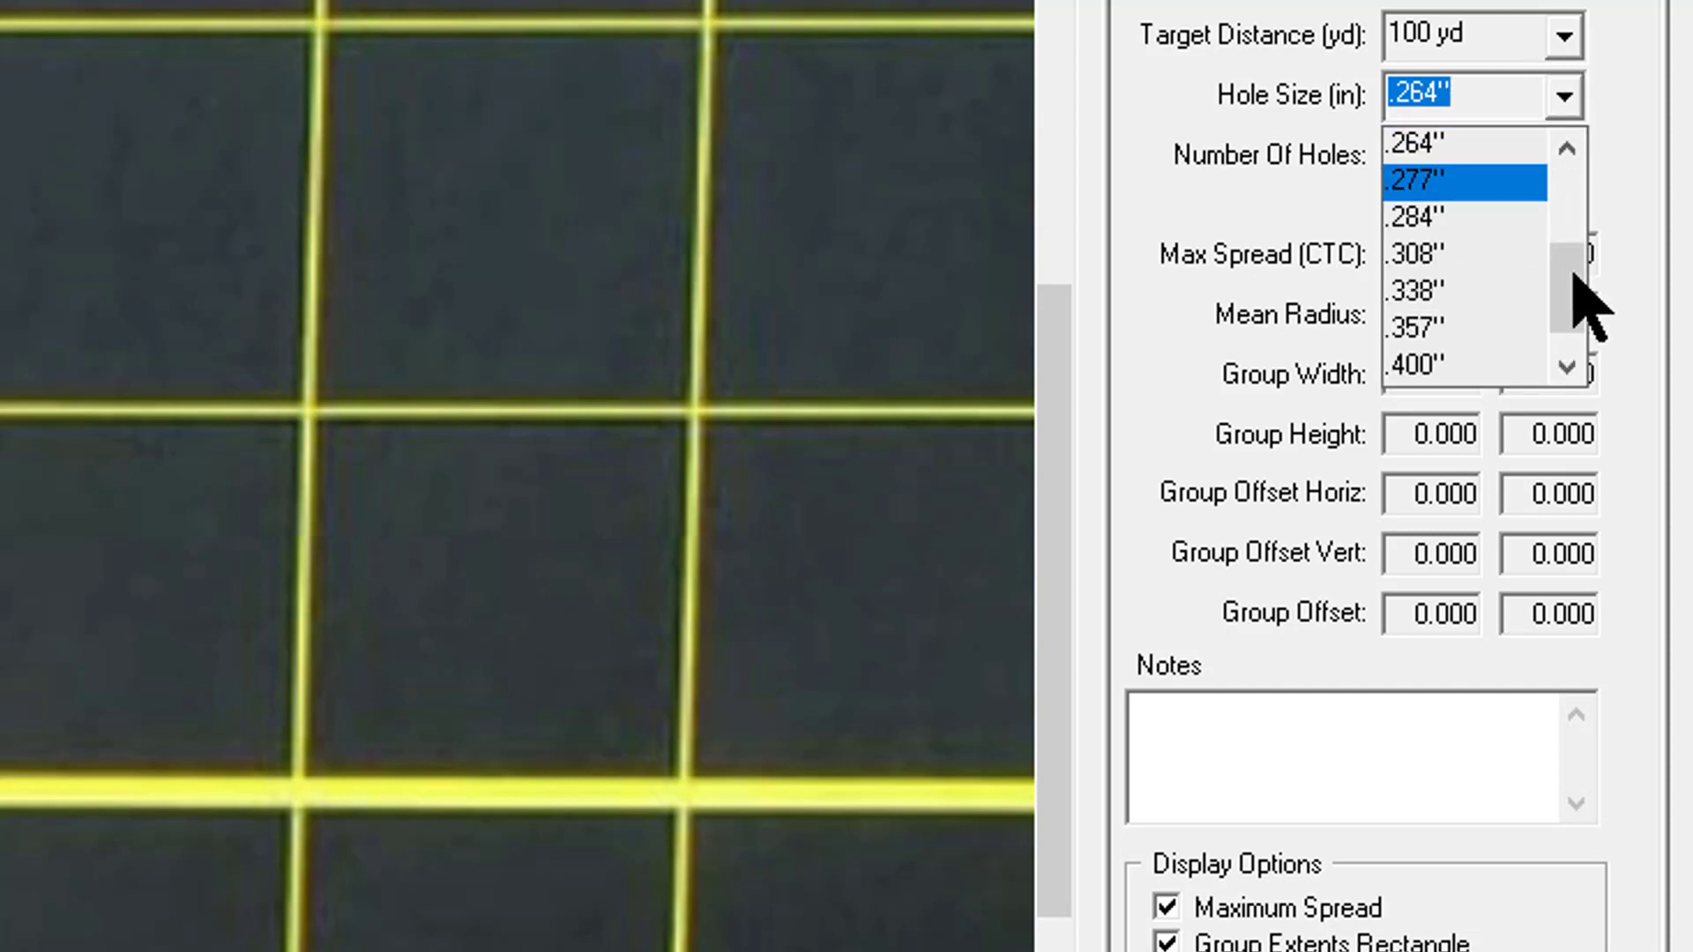
pyautogui.moveTo(1562, 265); pyautogui.dragTo(1575, 221)
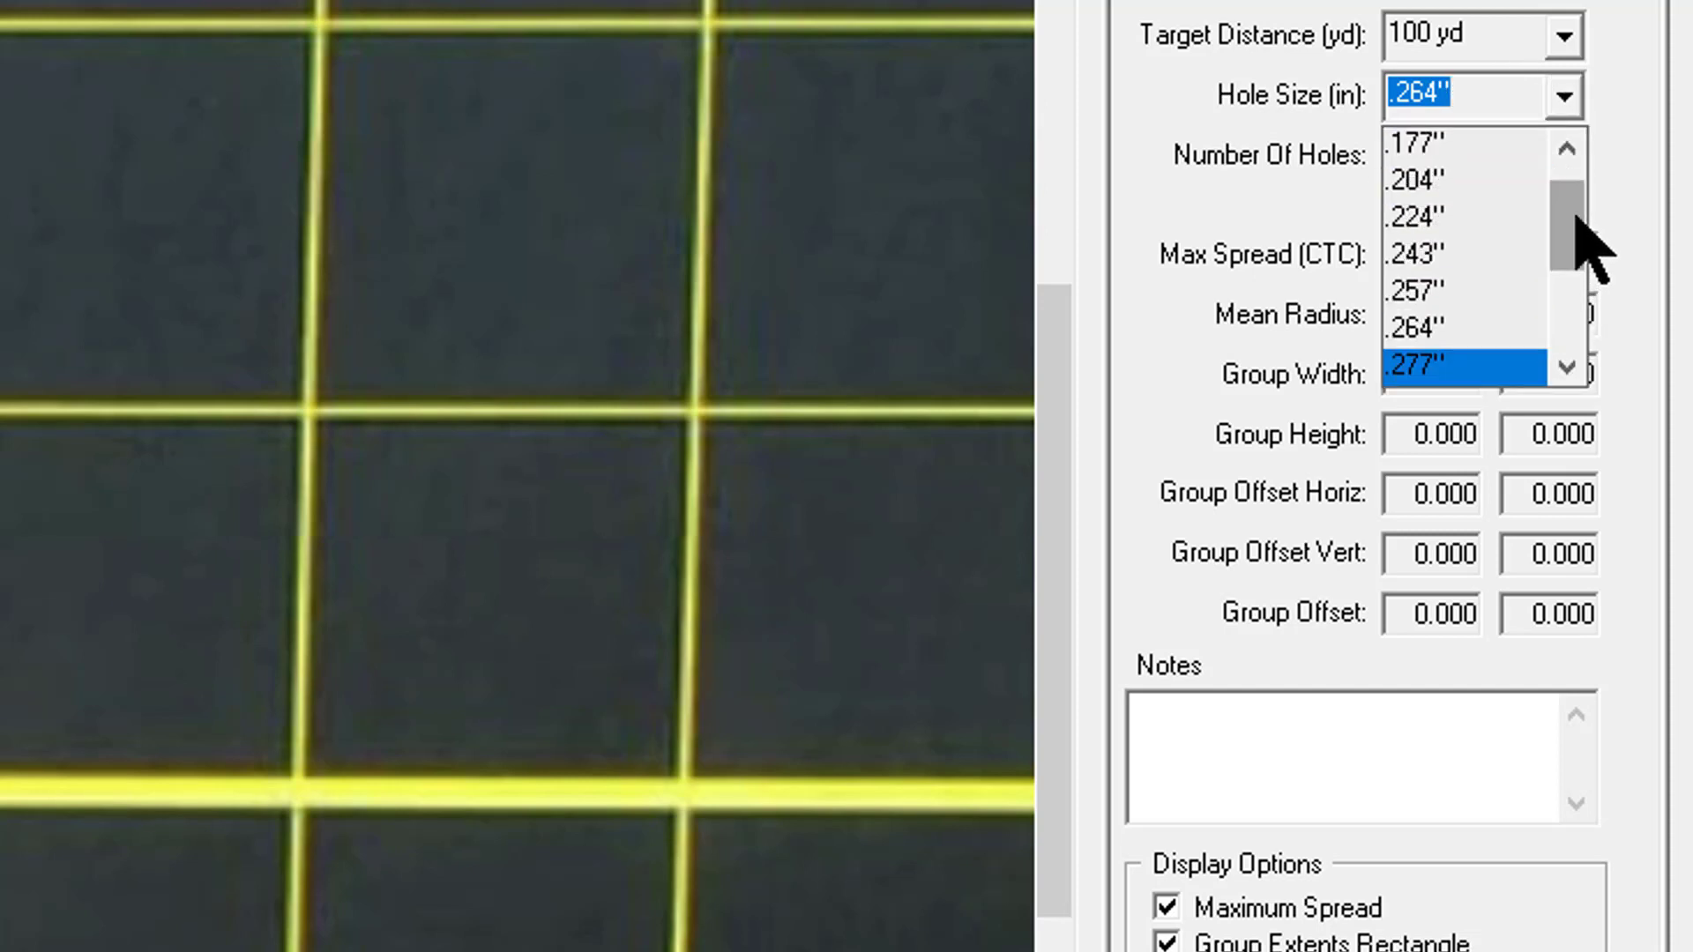
pyautogui.click(1453, 219)
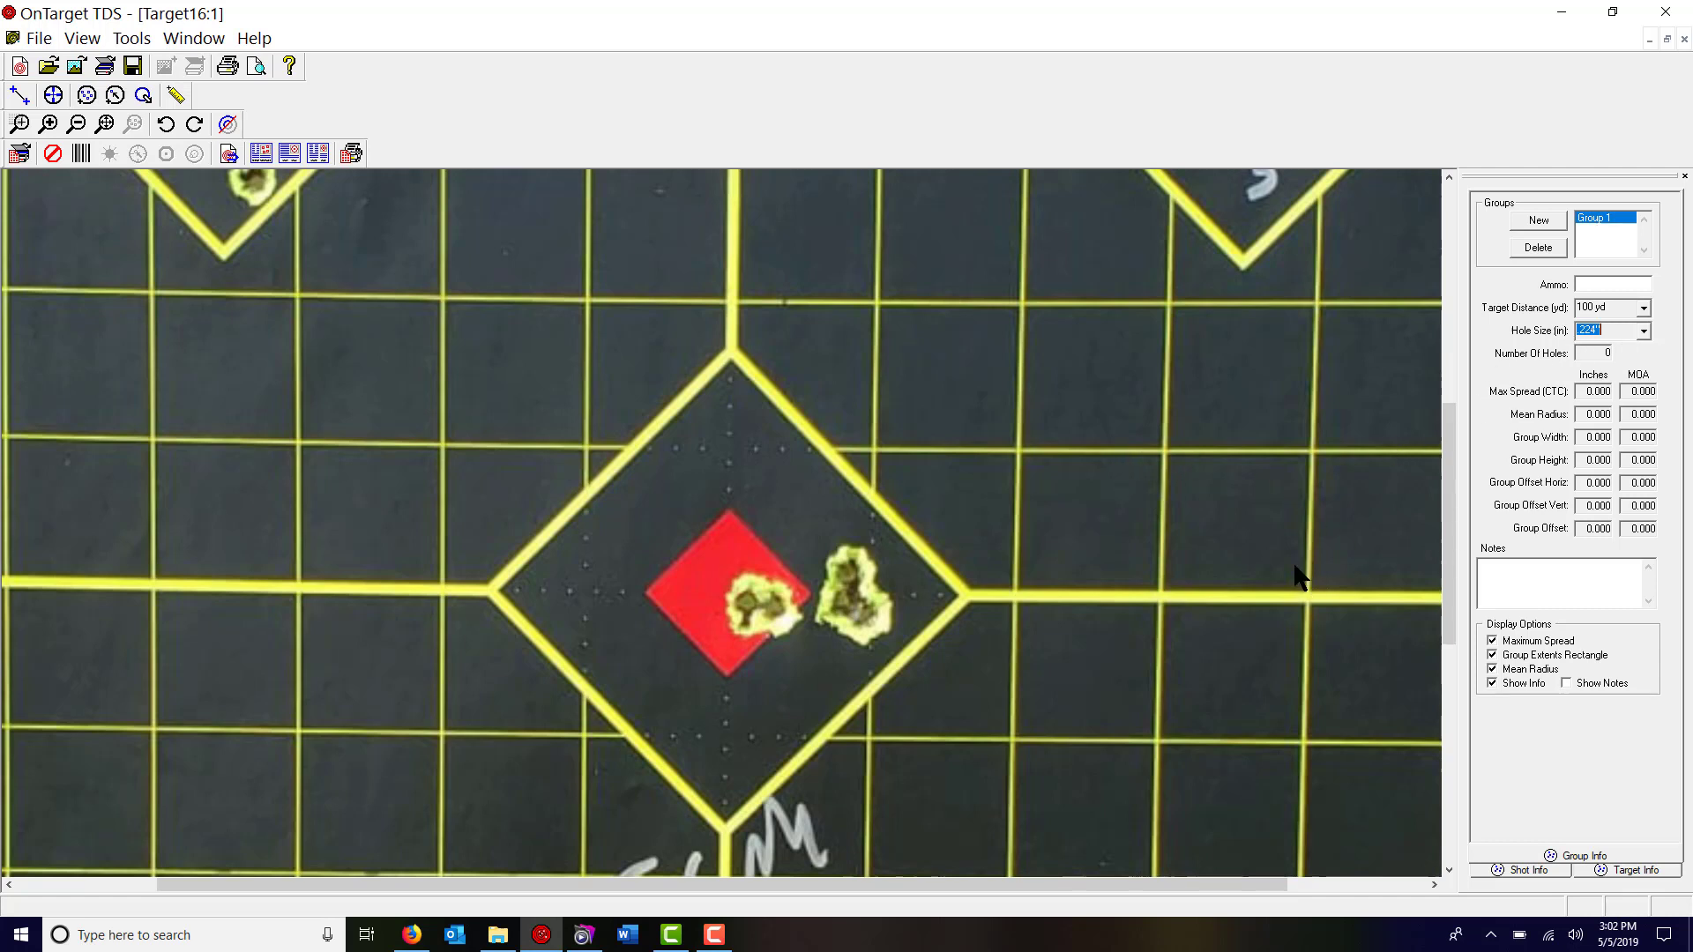
# Step: Mark all five Group 1 bullet holes on the left diamond
pyautogui.moveTo(1445, 568); pyautogui.dragTo(1459, 418)
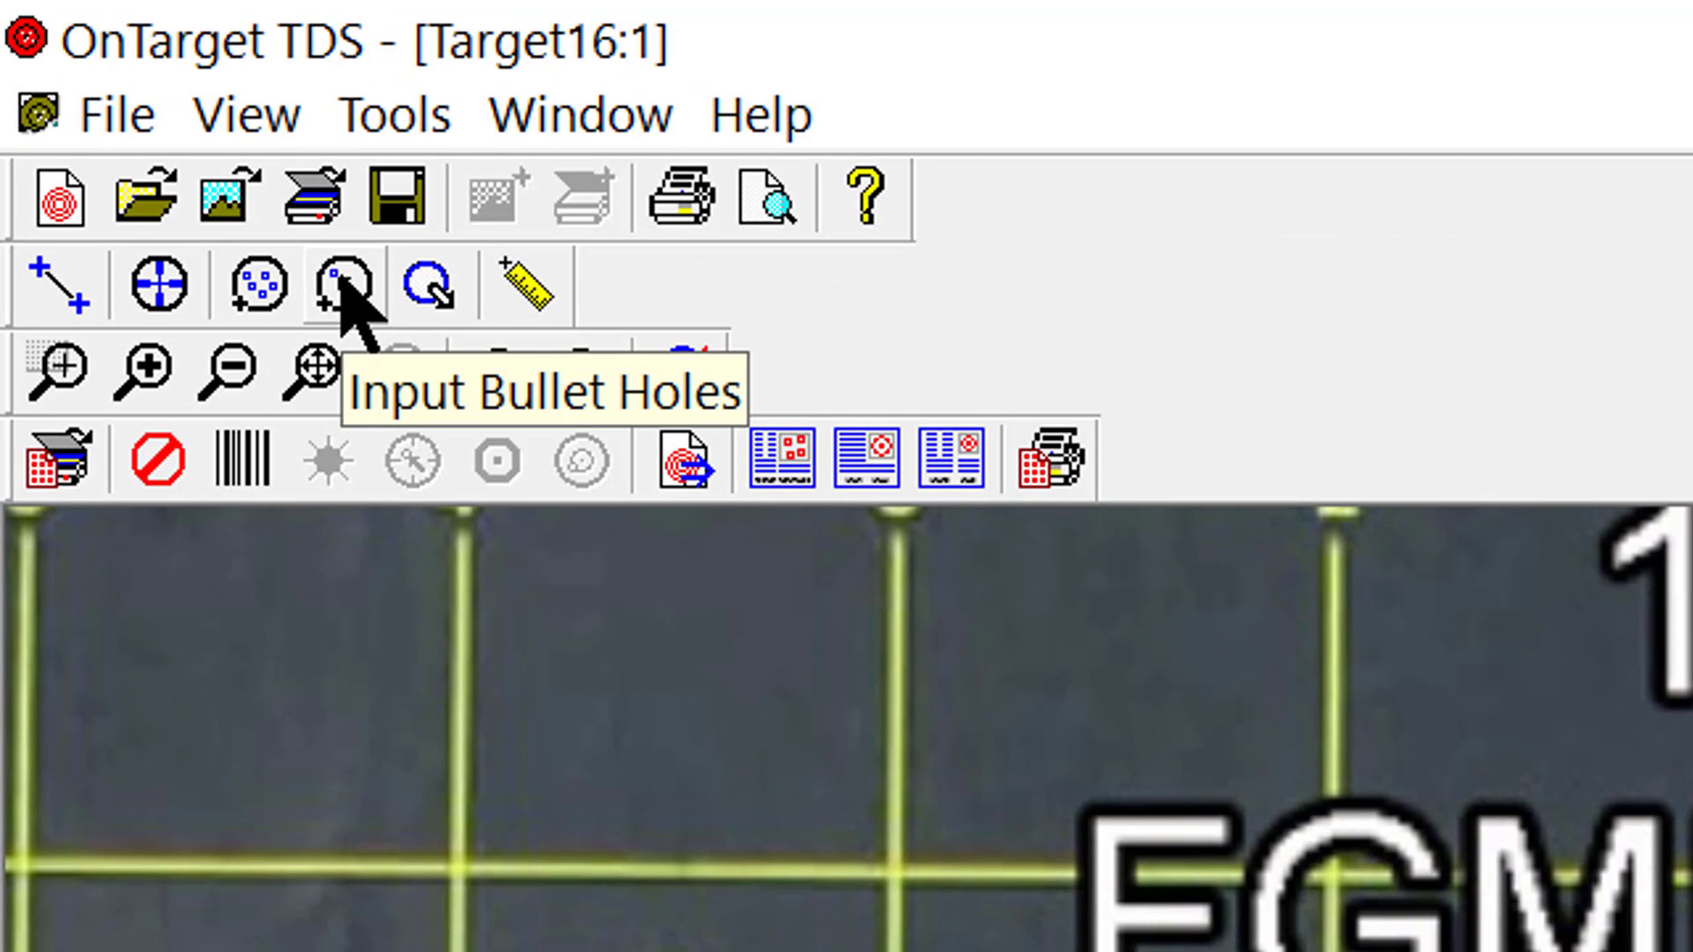
pyautogui.click(343, 282)
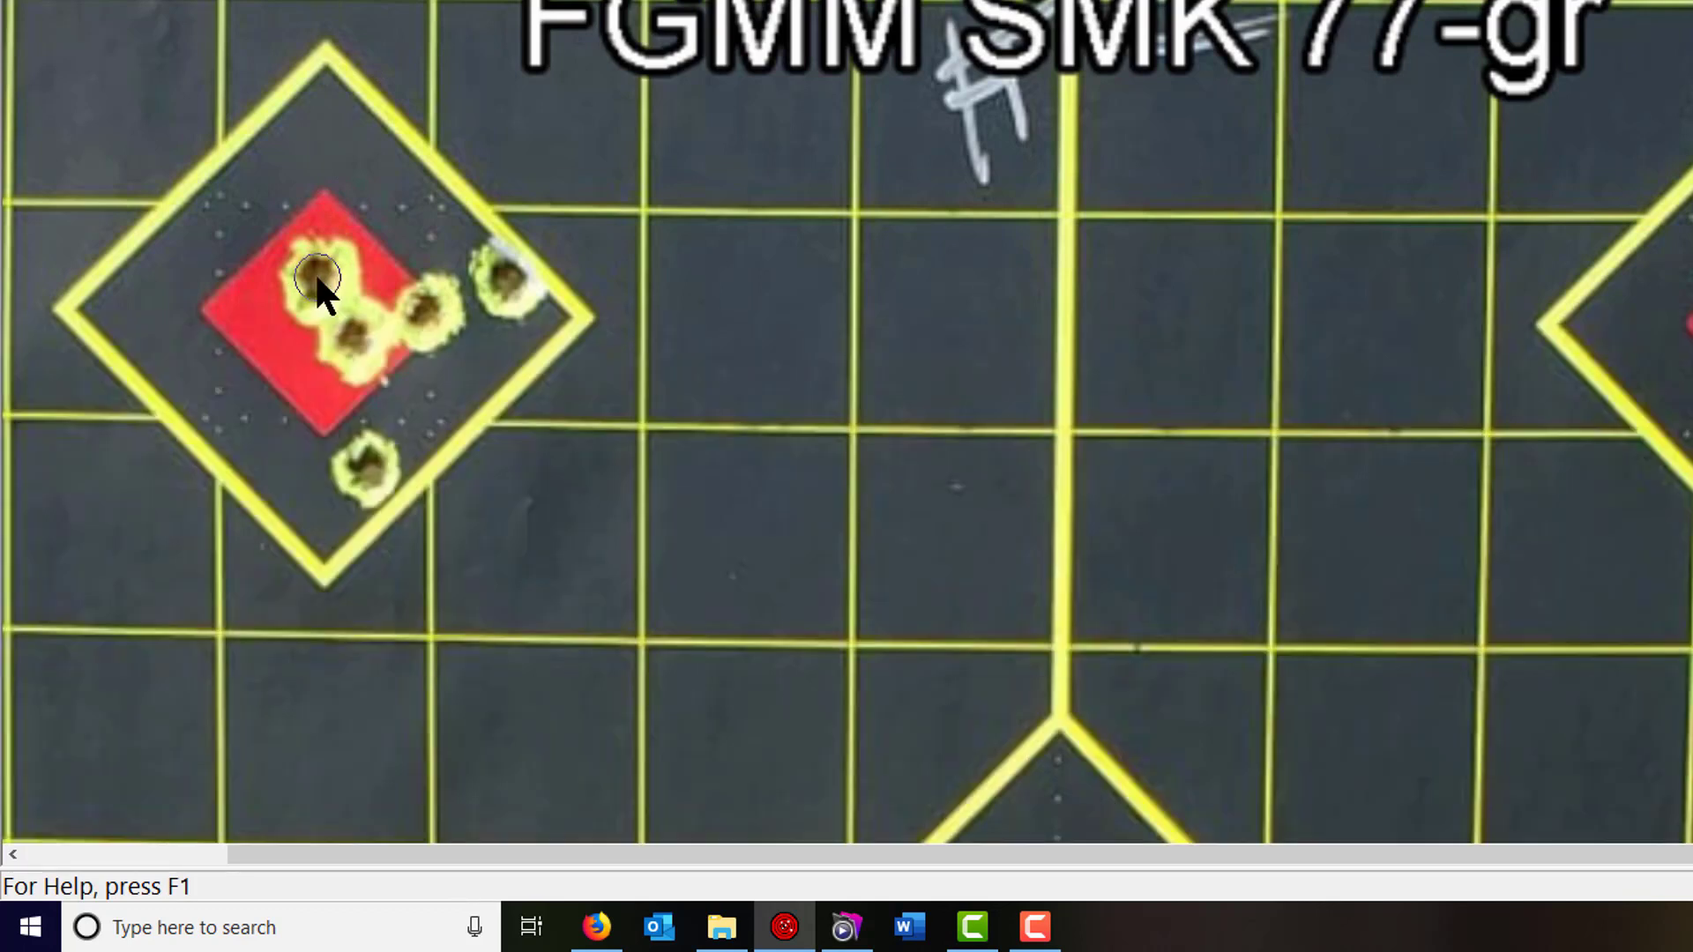
pyautogui.click(354, 336)
pyautogui.click(423, 312)
pyautogui.click(507, 279)
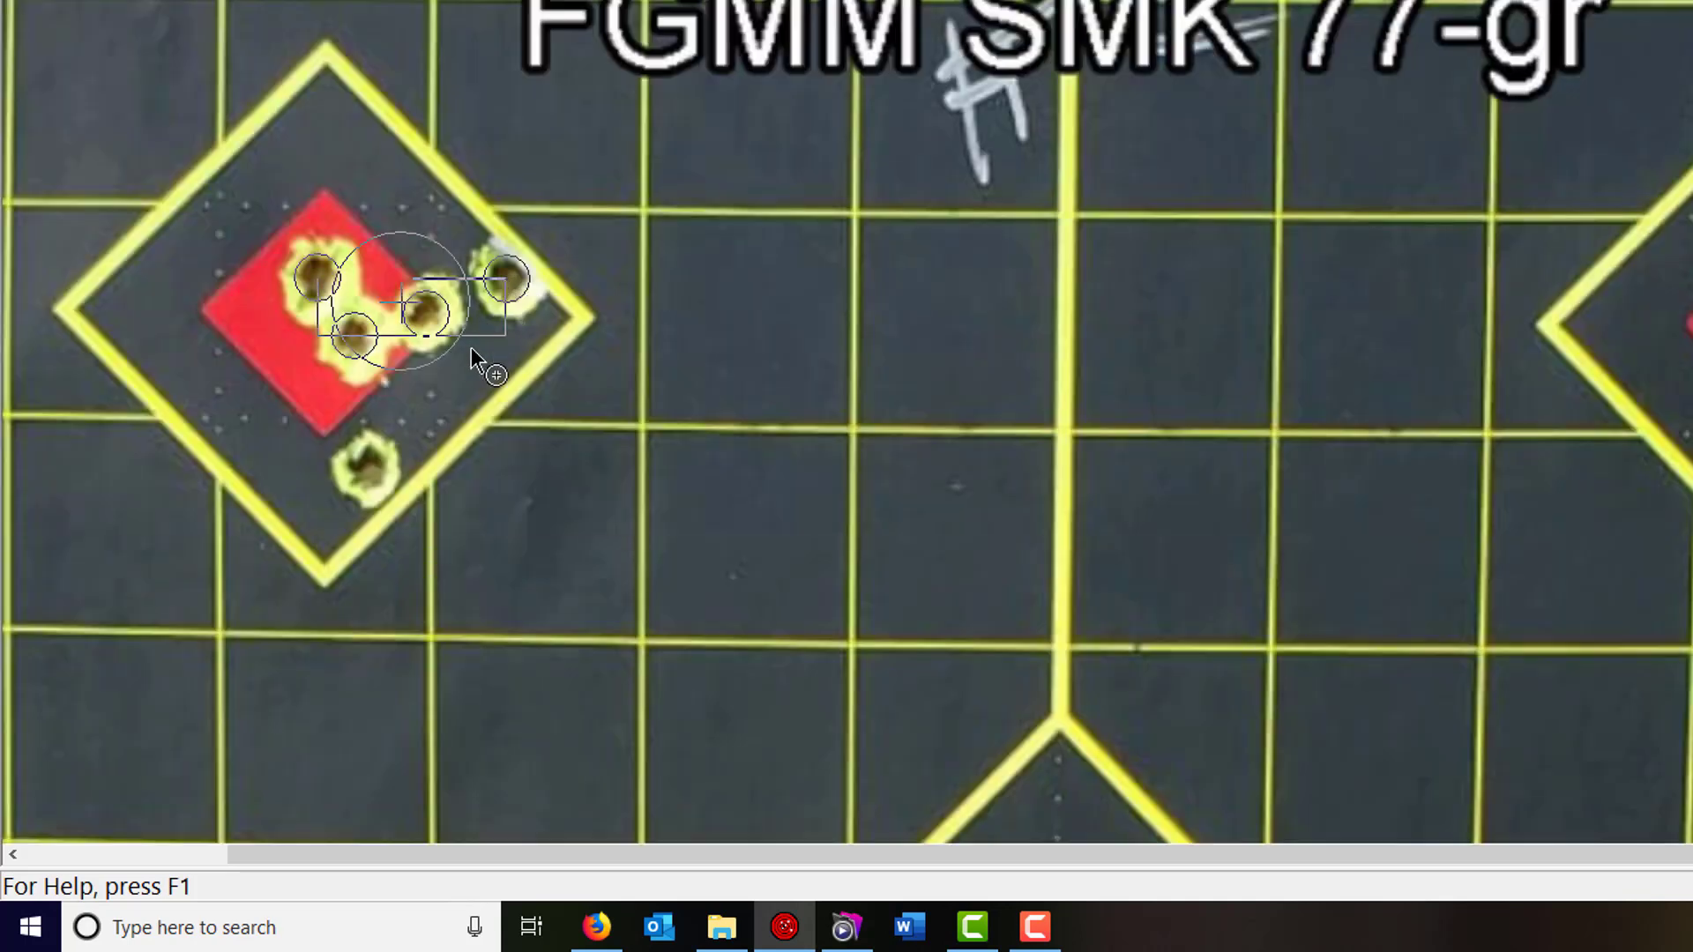
pyautogui.click(364, 466)
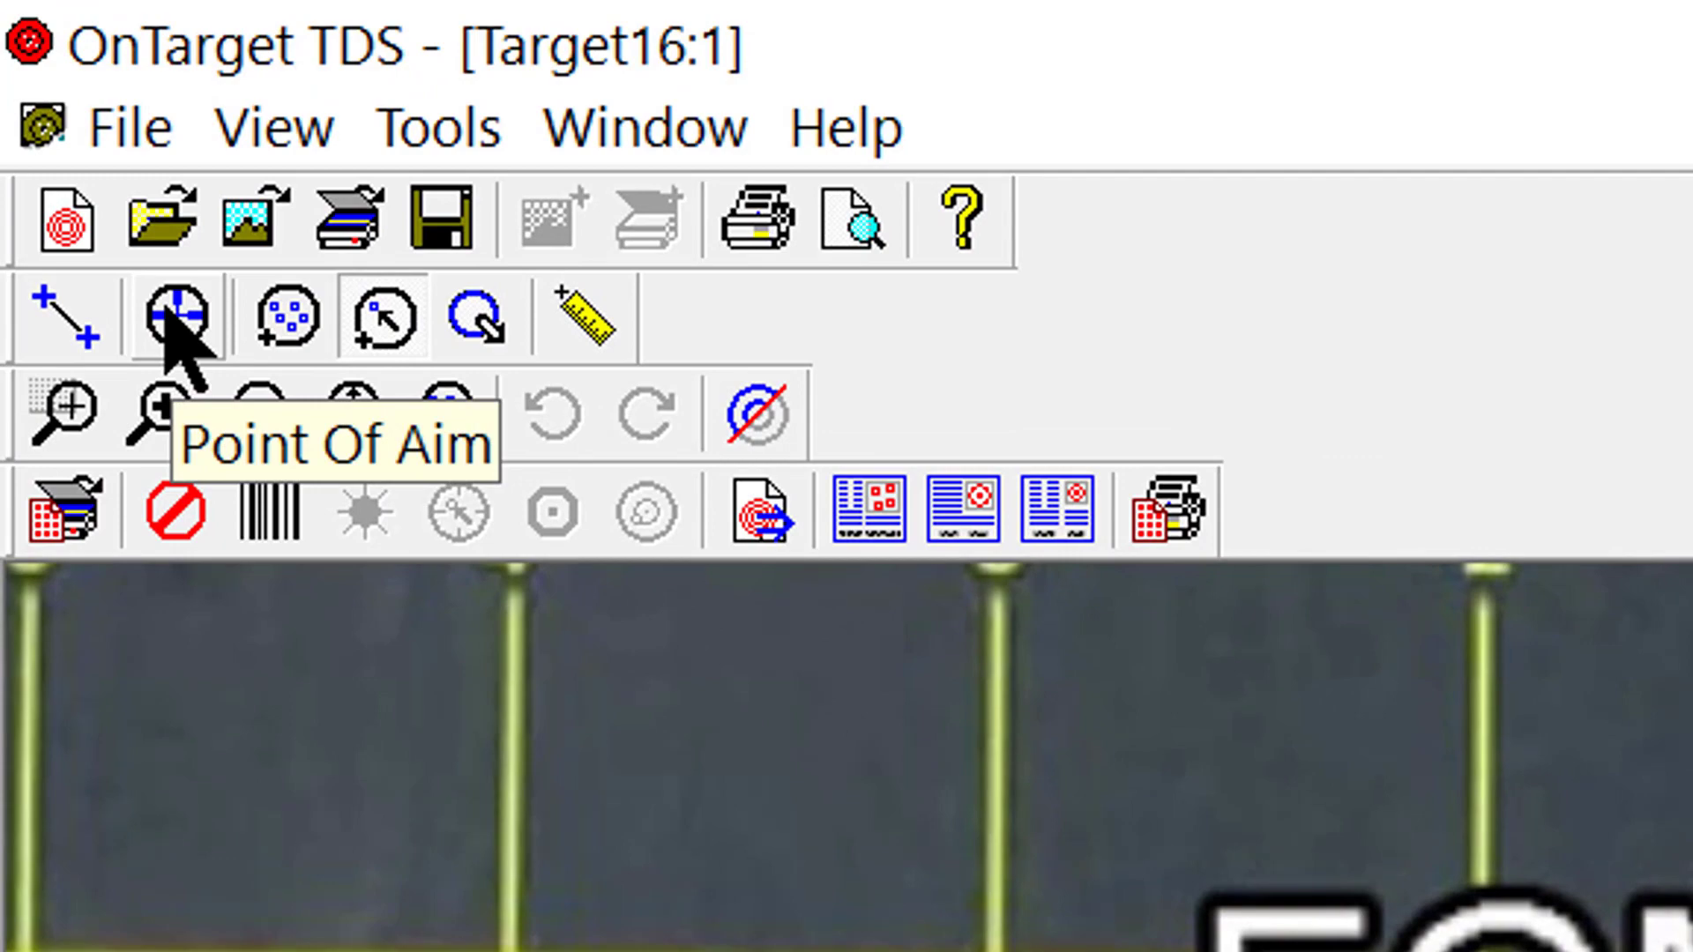
# Step: Place Group 1's point of aim at the left diamond centre, giving 1.122" max spread
pyautogui.click(166, 311)
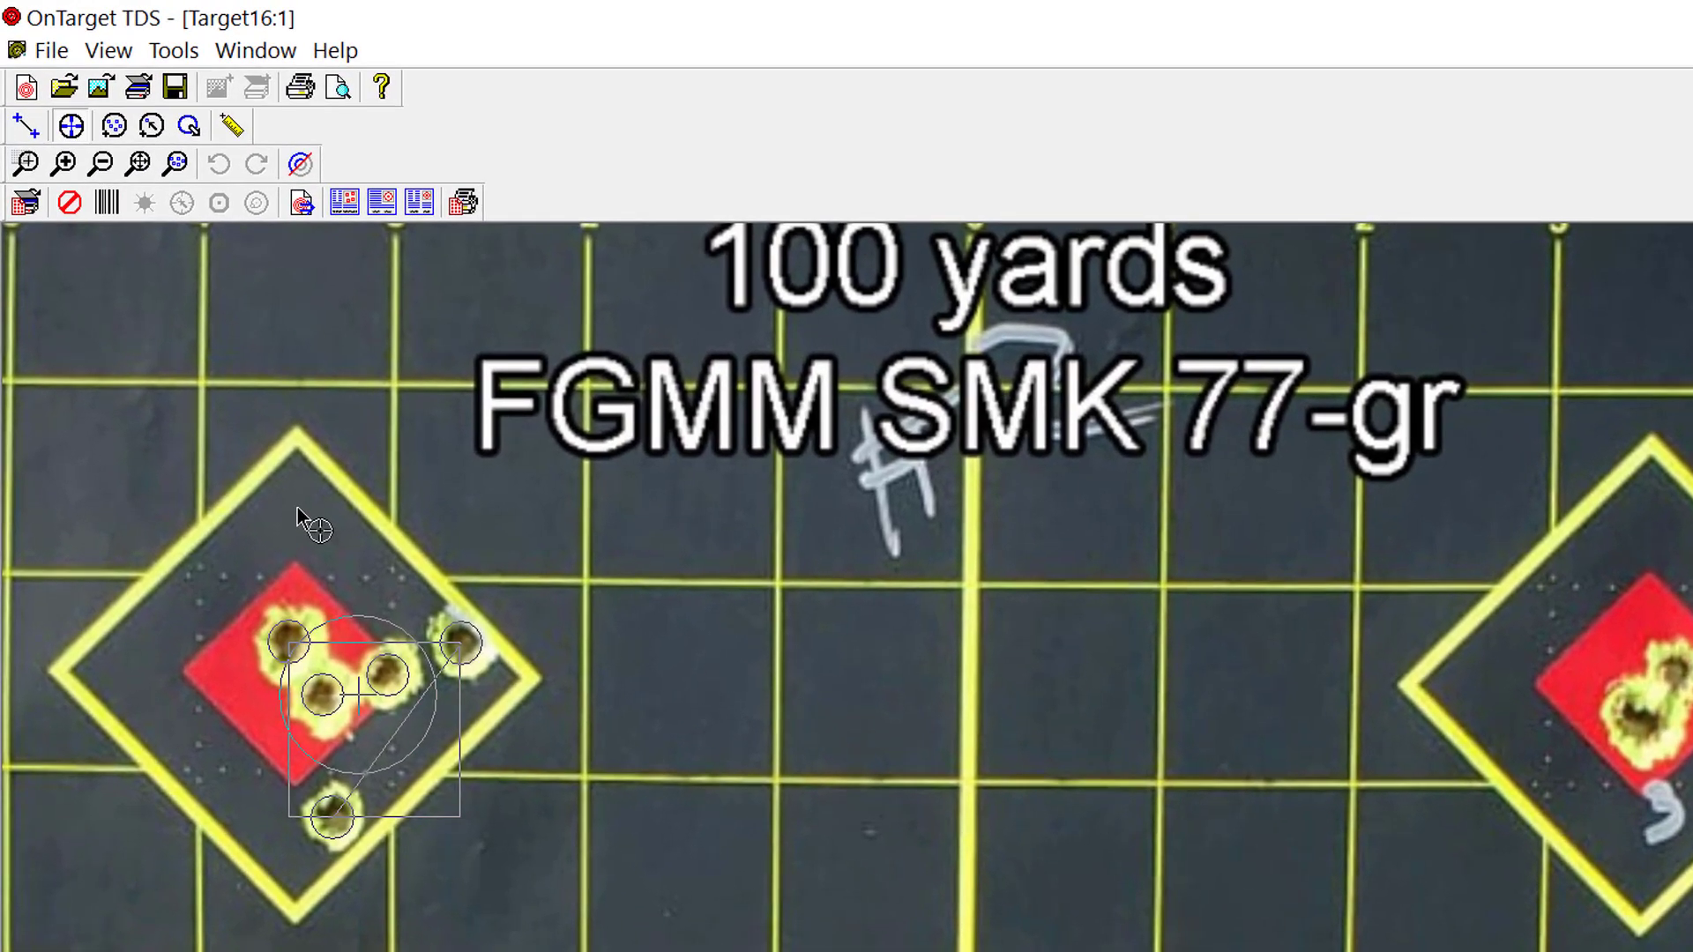
pyautogui.click(226, 386)
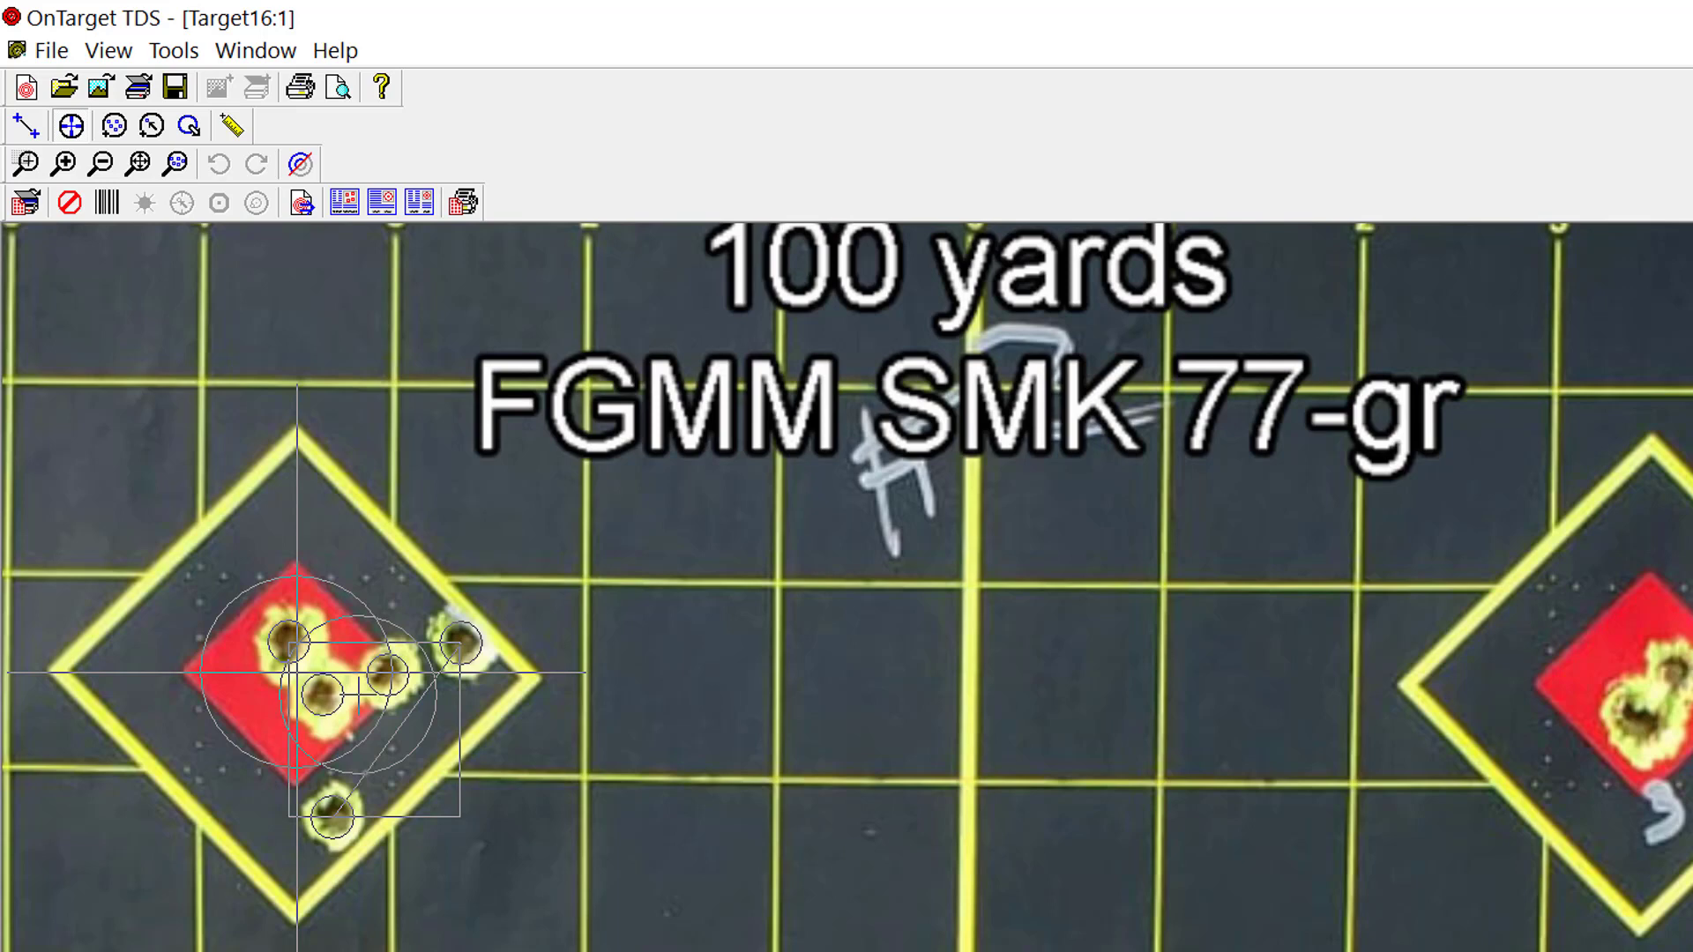
pyautogui.click(296, 673)
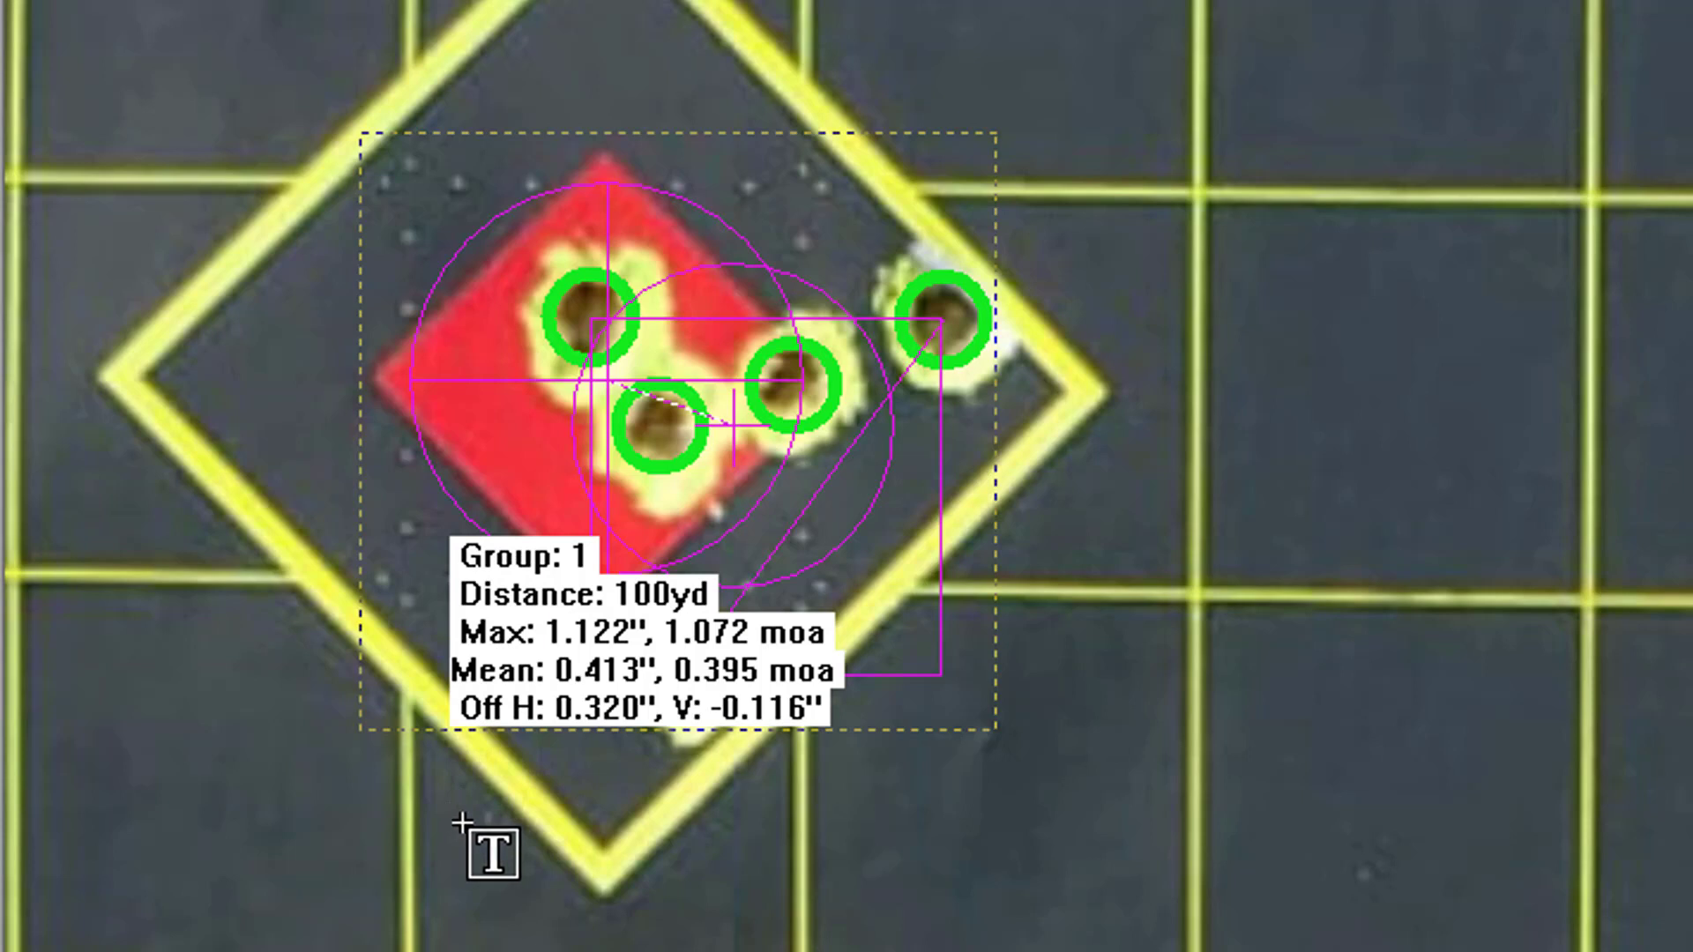
# Step: Reposition the Group 1 statistics box further down beneath its five shots
pyautogui.click(392, 815)
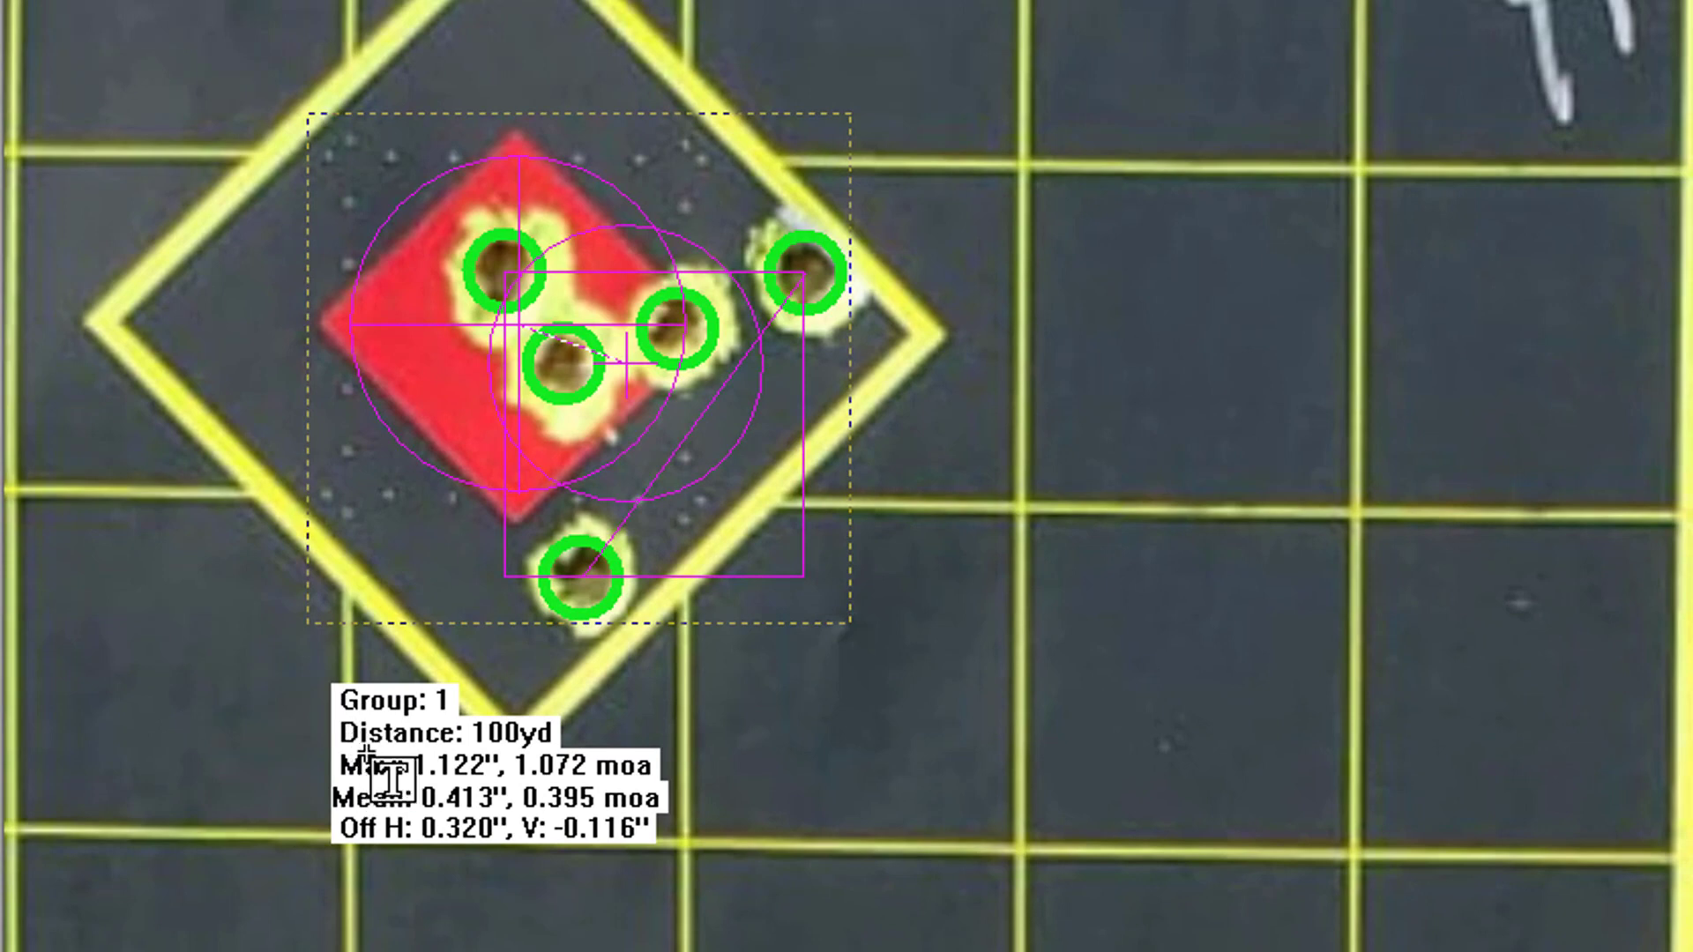
pyautogui.click(368, 757)
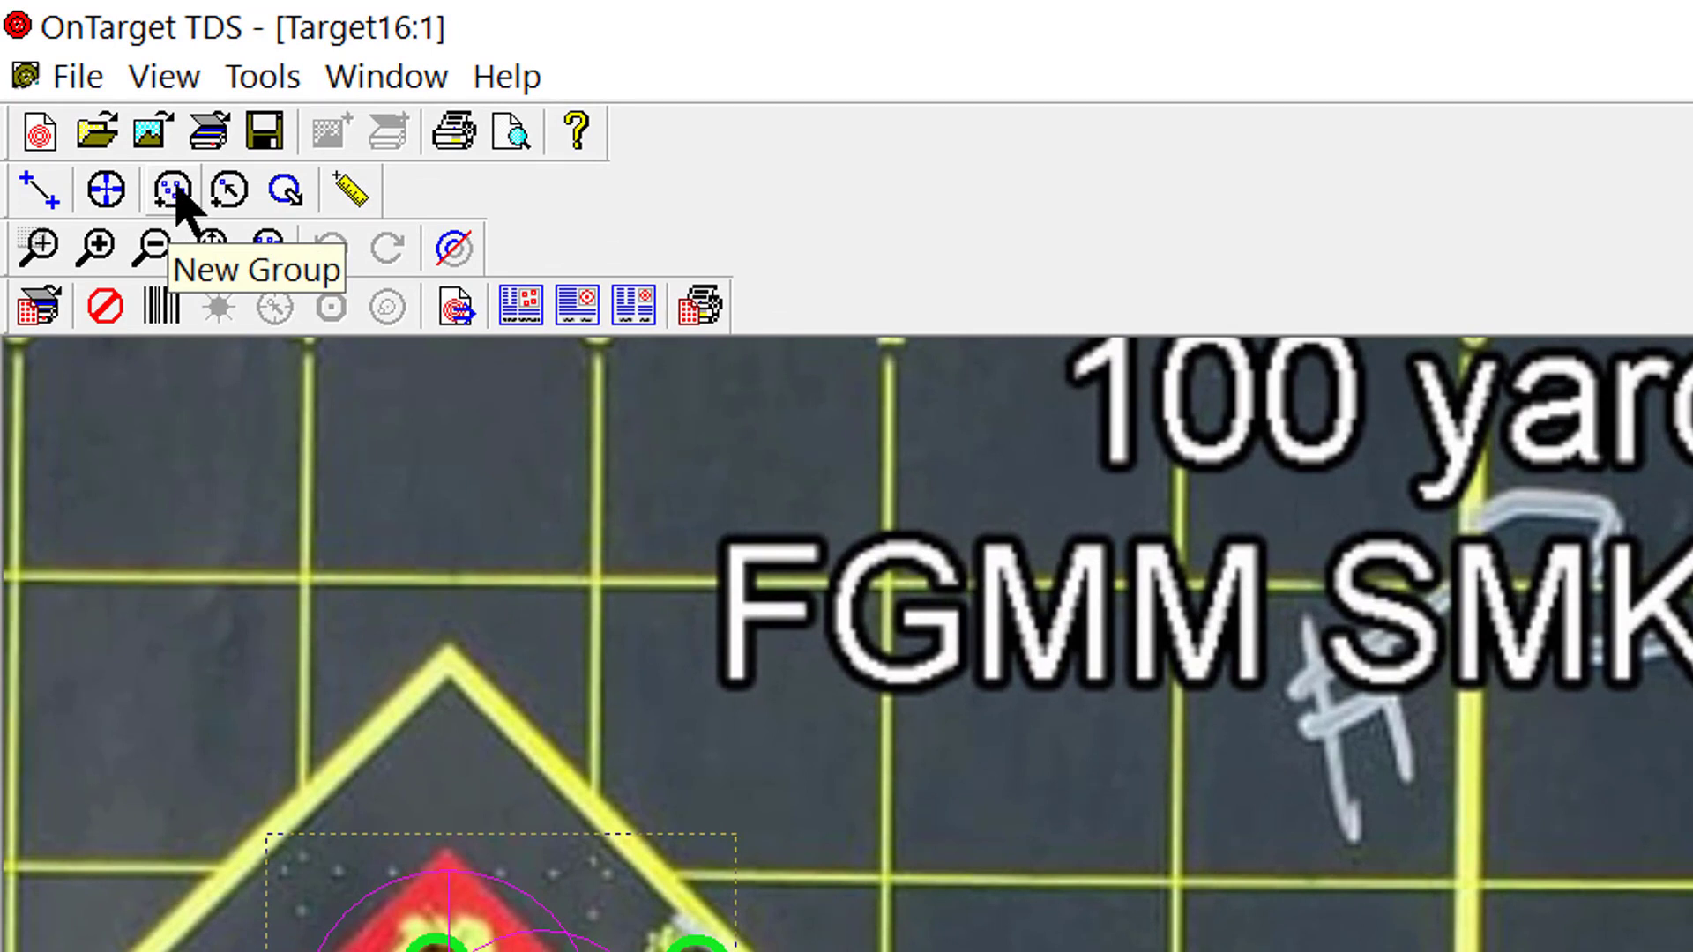
# Step: Create Group 2 and mark its five holes on the centre diamond (1.125" max spread)
pyautogui.click(177, 194)
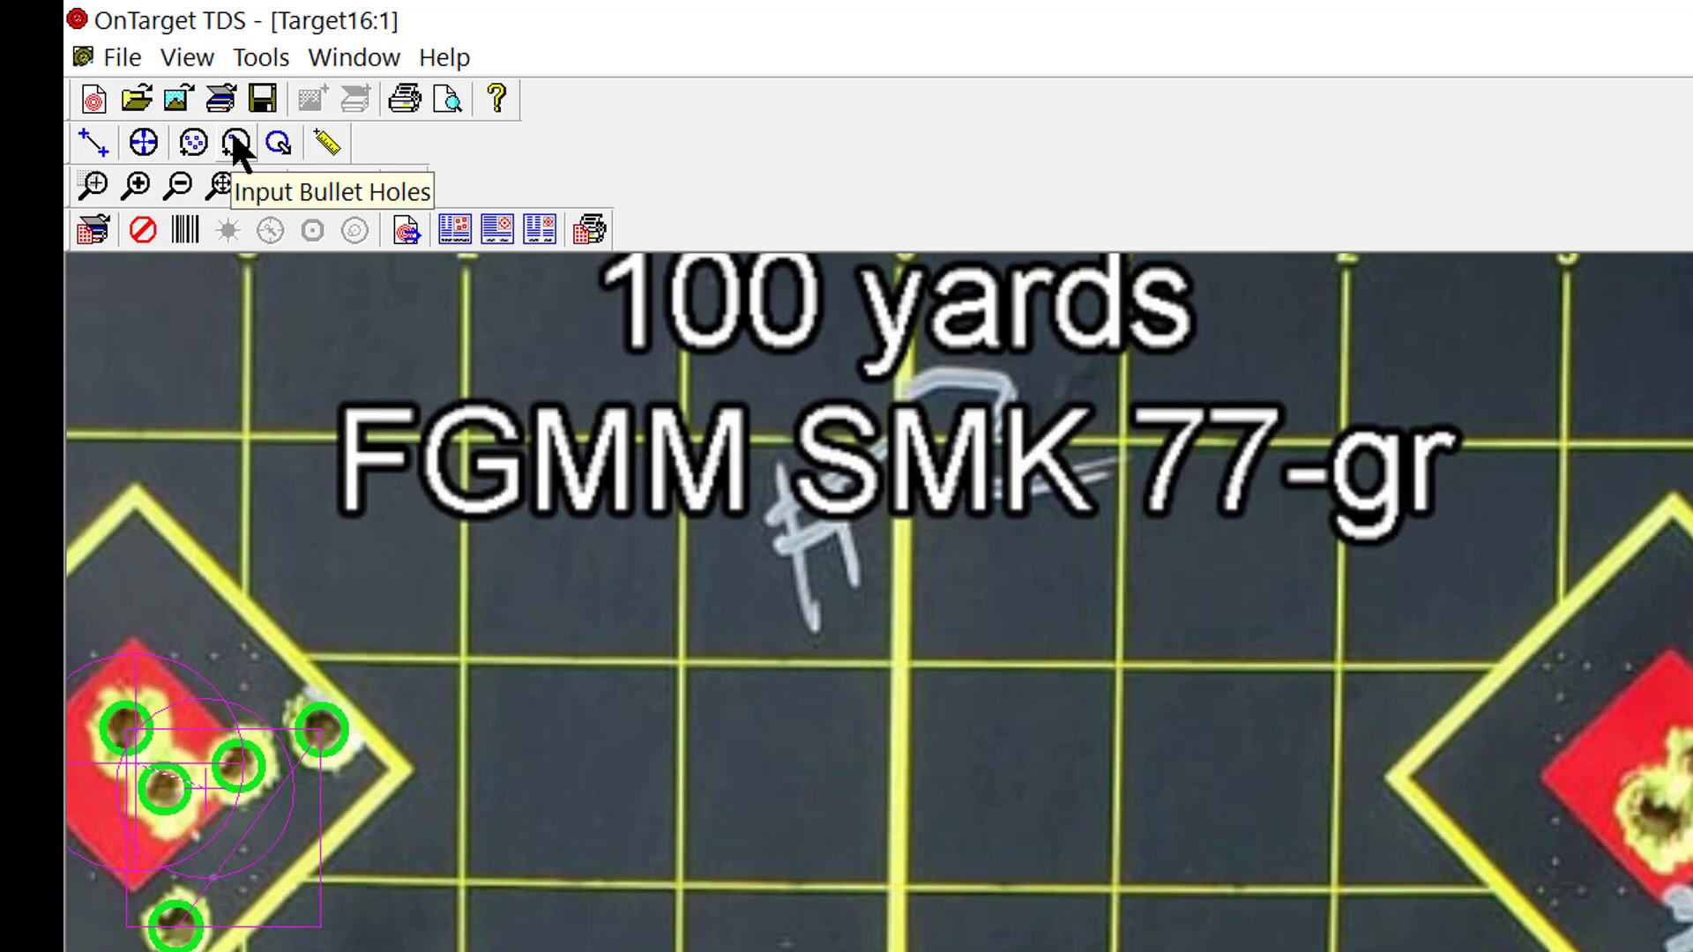
pyautogui.click(235, 141)
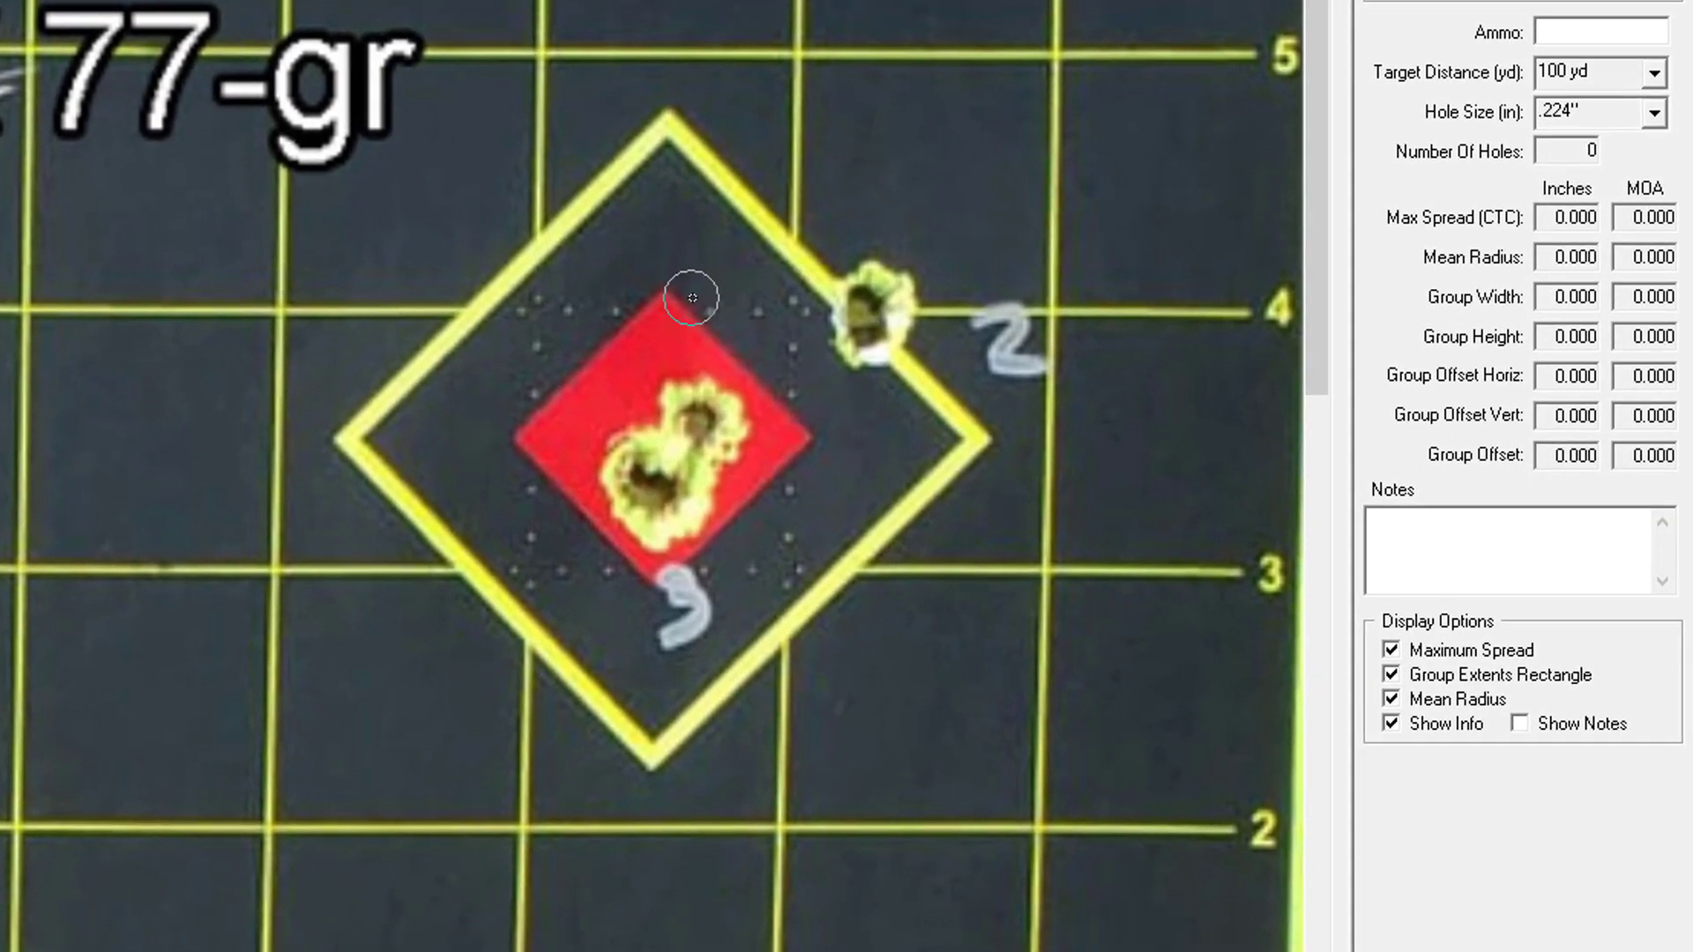
pyautogui.click(869, 306)
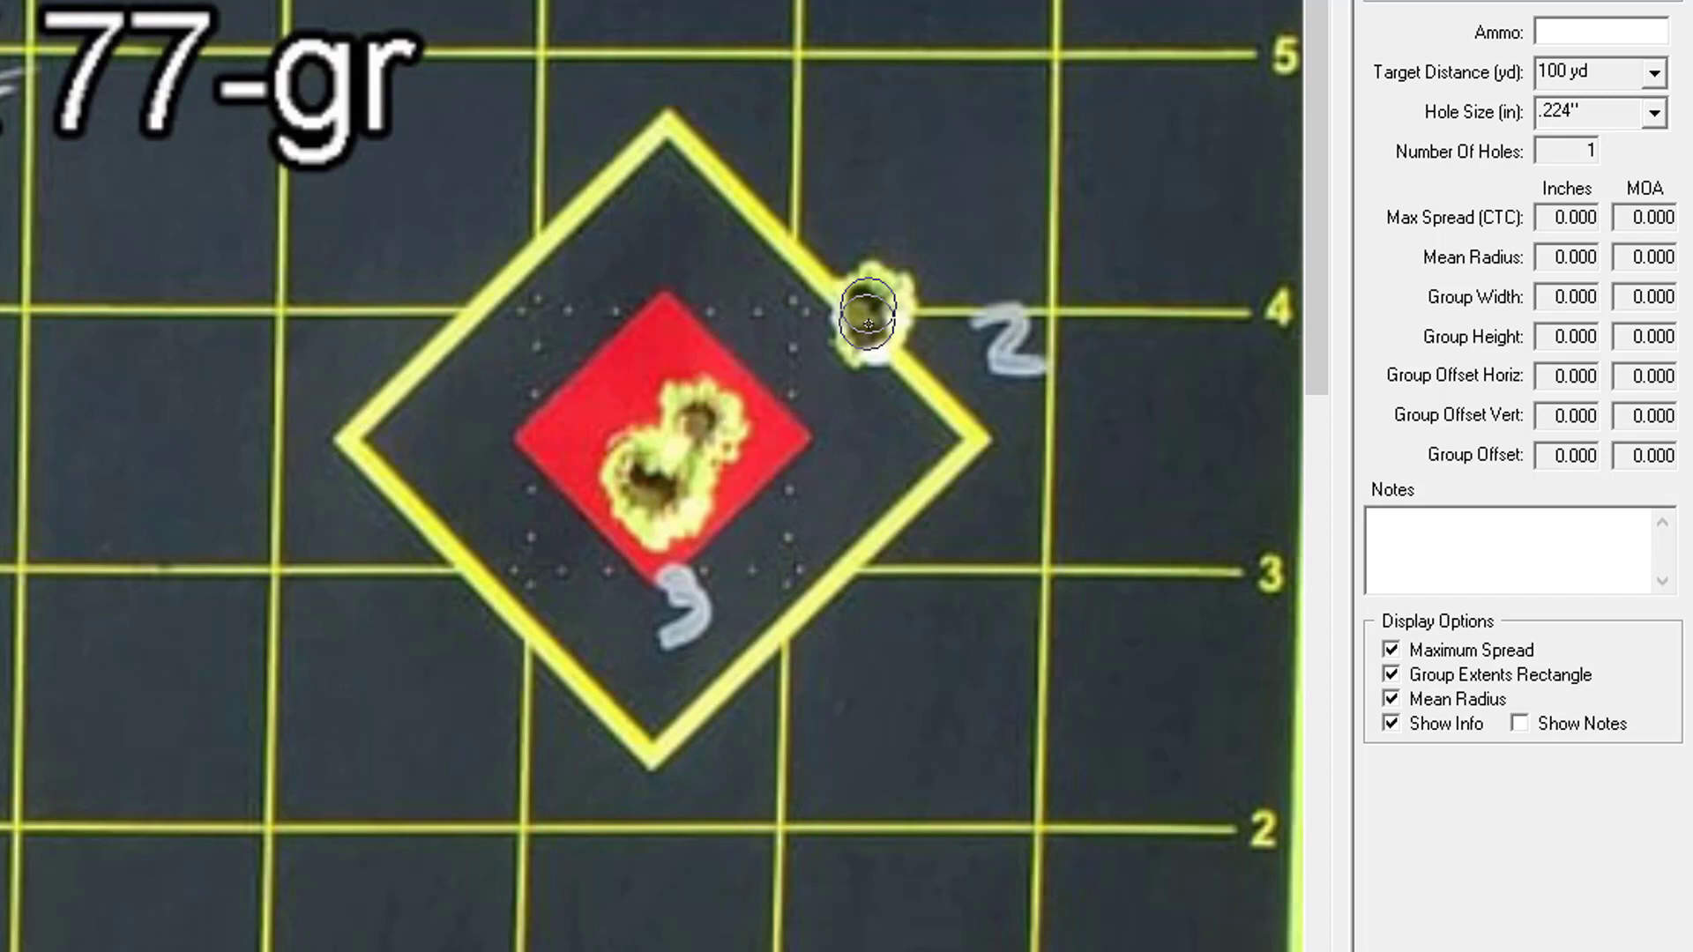
pyautogui.click(868, 318)
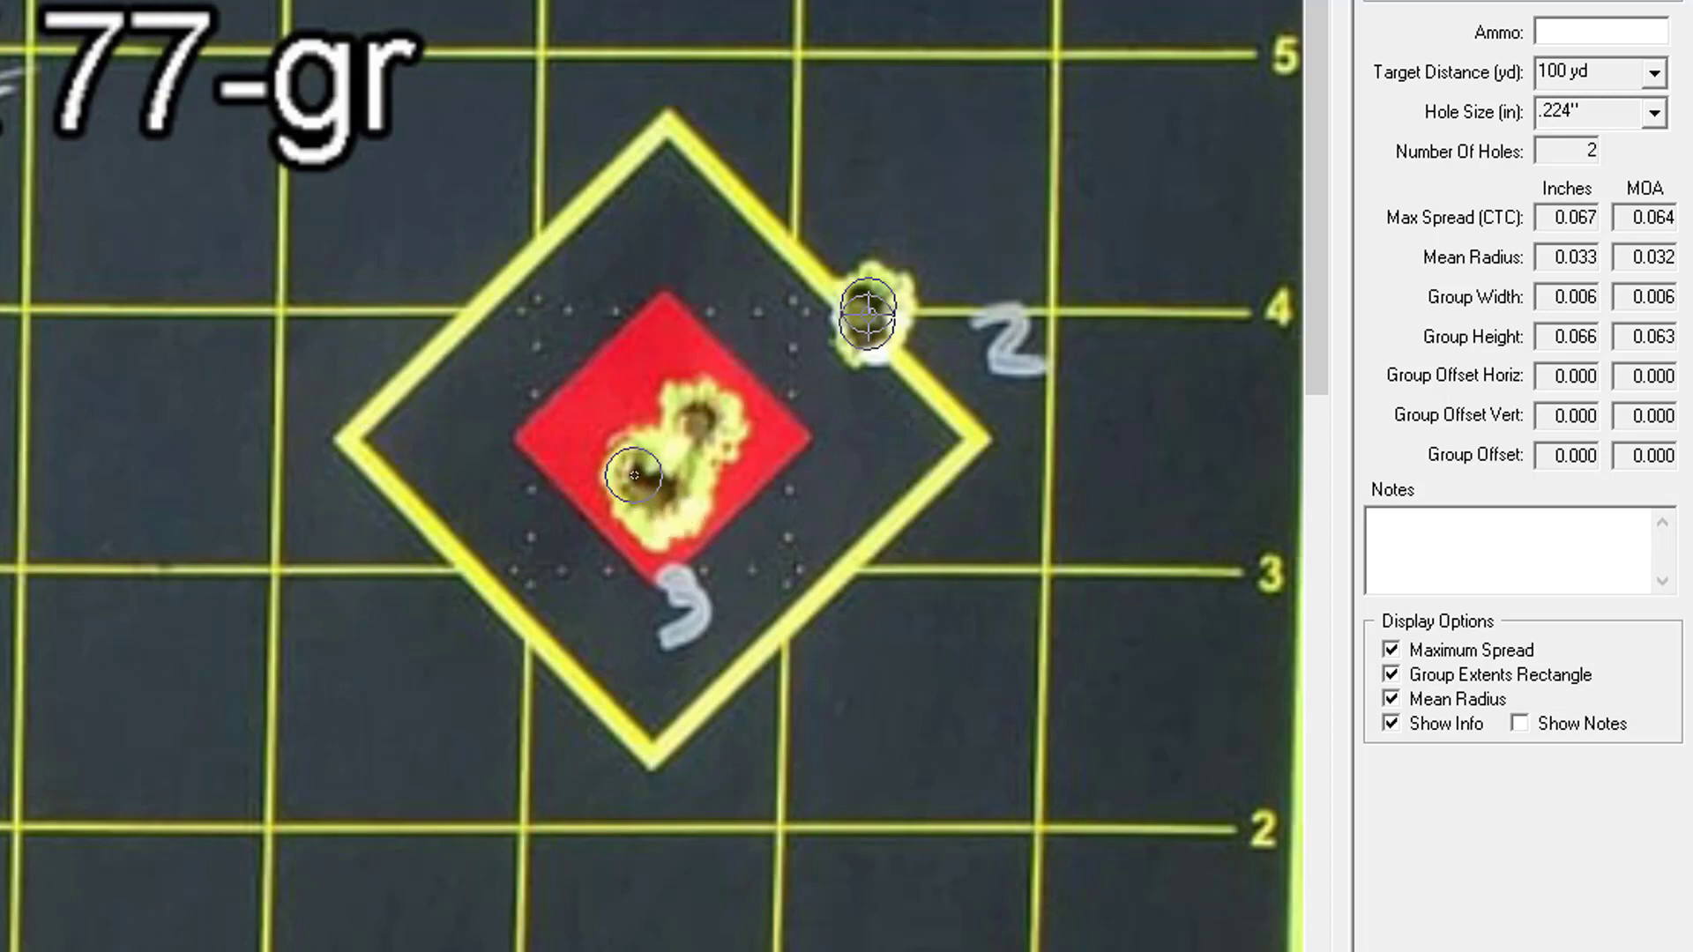
pyautogui.click(637, 476)
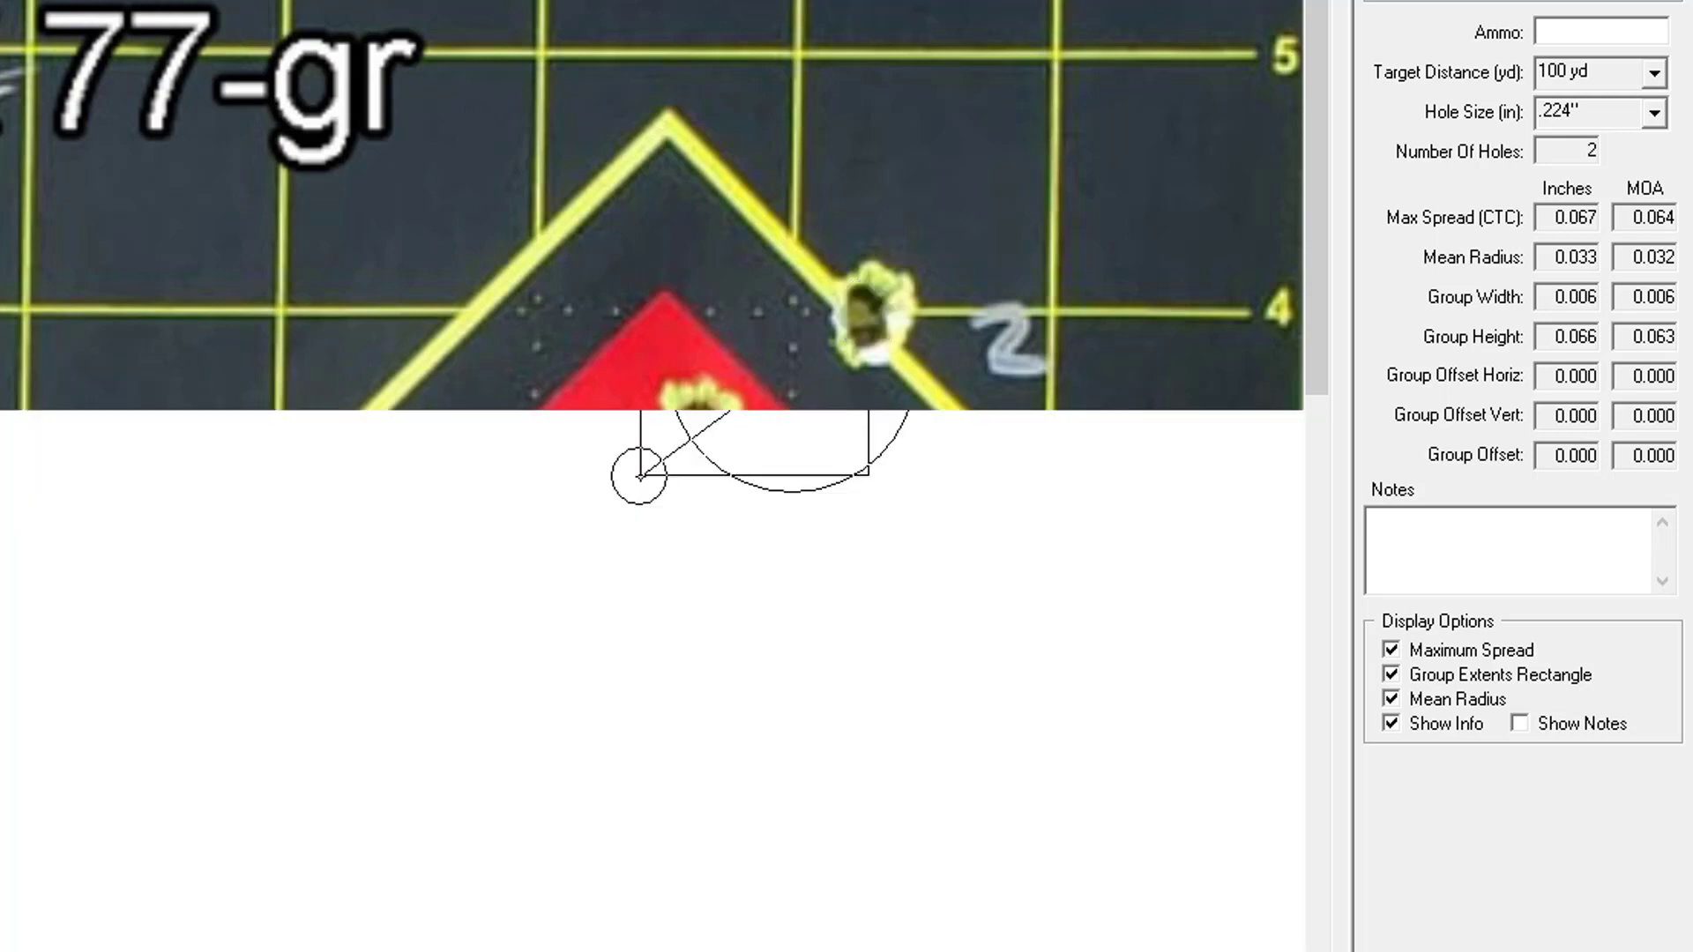
pyautogui.click(661, 498)
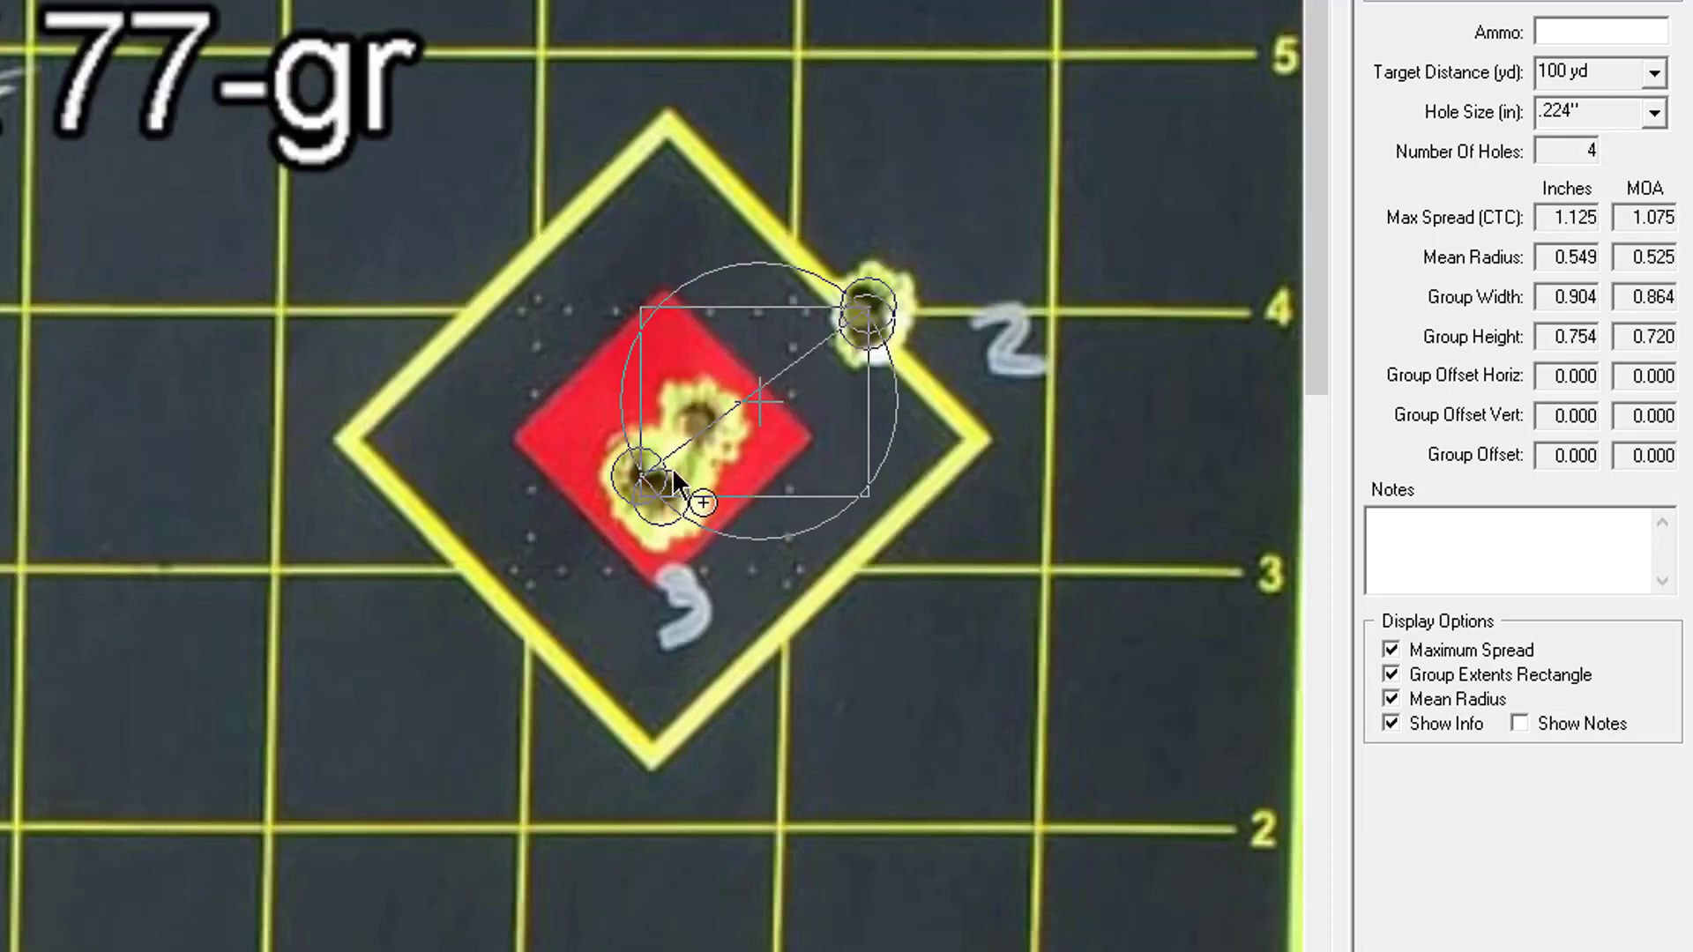
pyautogui.click(695, 424)
pyautogui.click(696, 424)
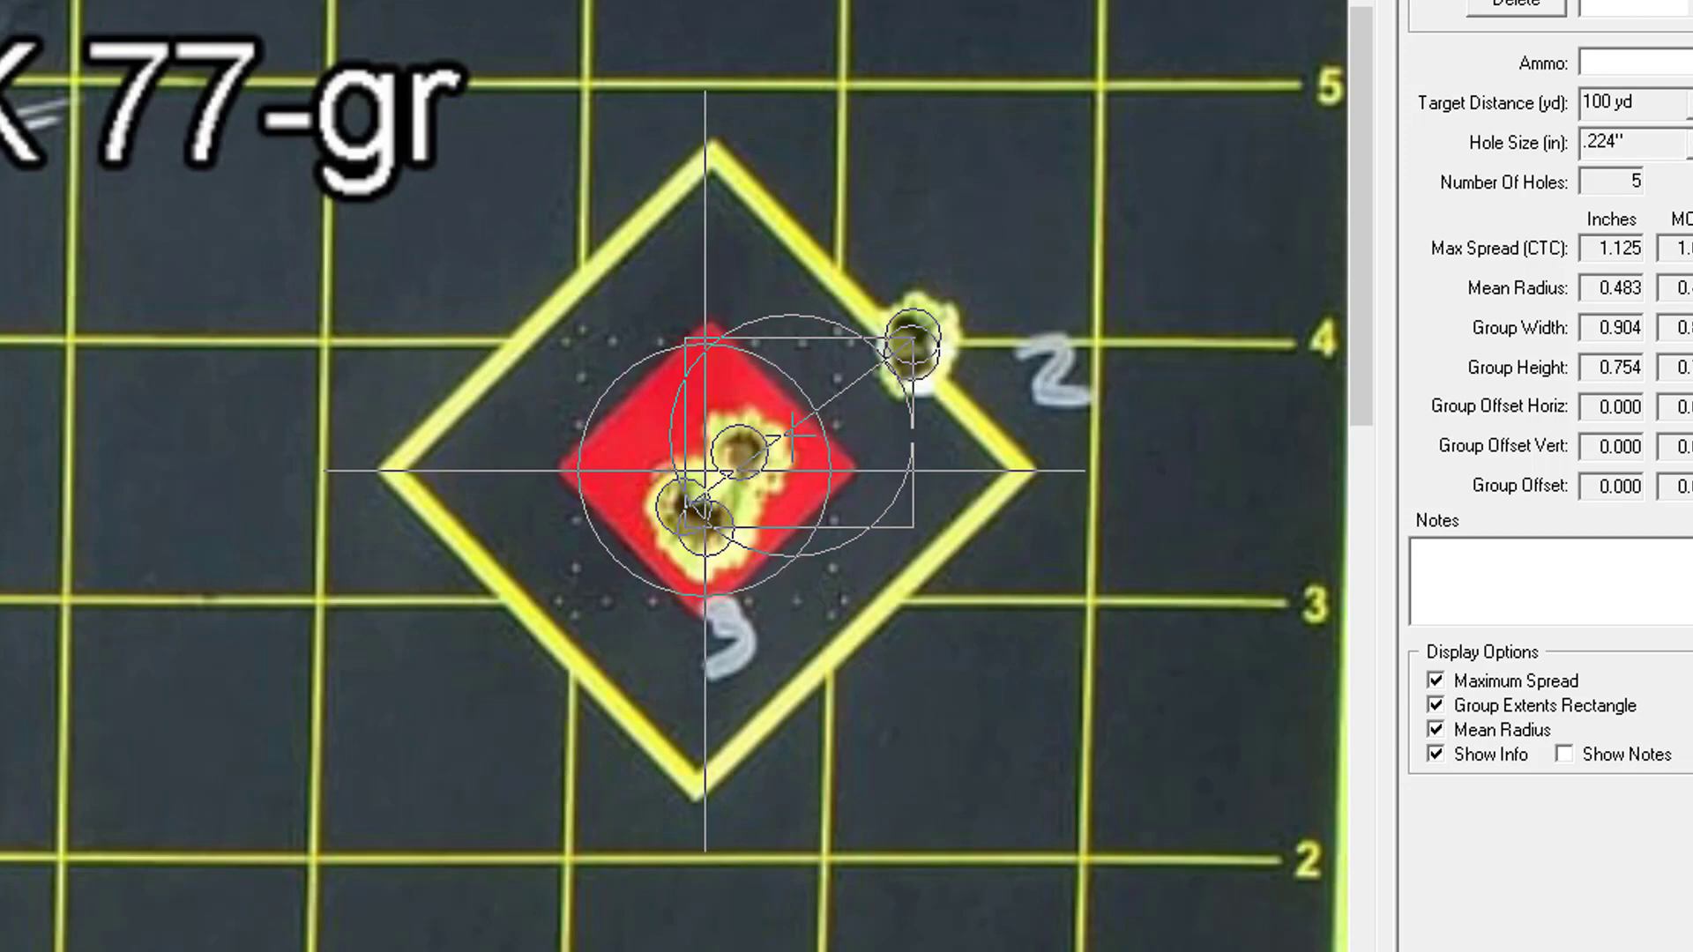
# Step: Set Group 2's point of aim at the diamond centre and move its stats box below
pyautogui.click(702, 470)
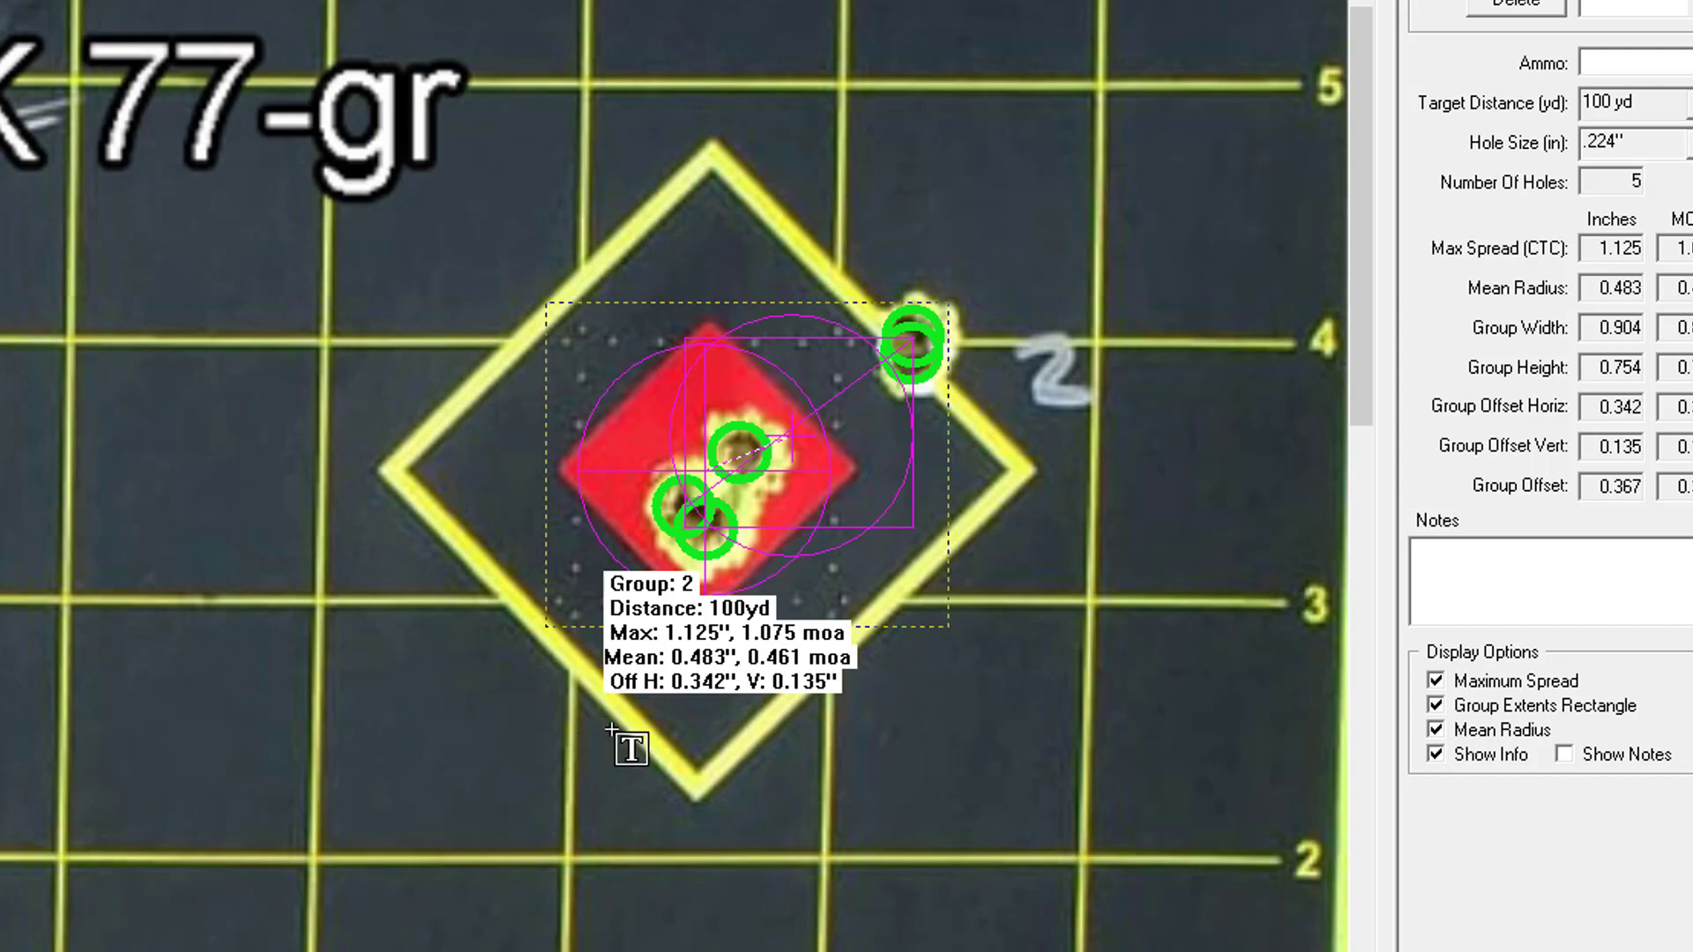
pyautogui.click(573, 785)
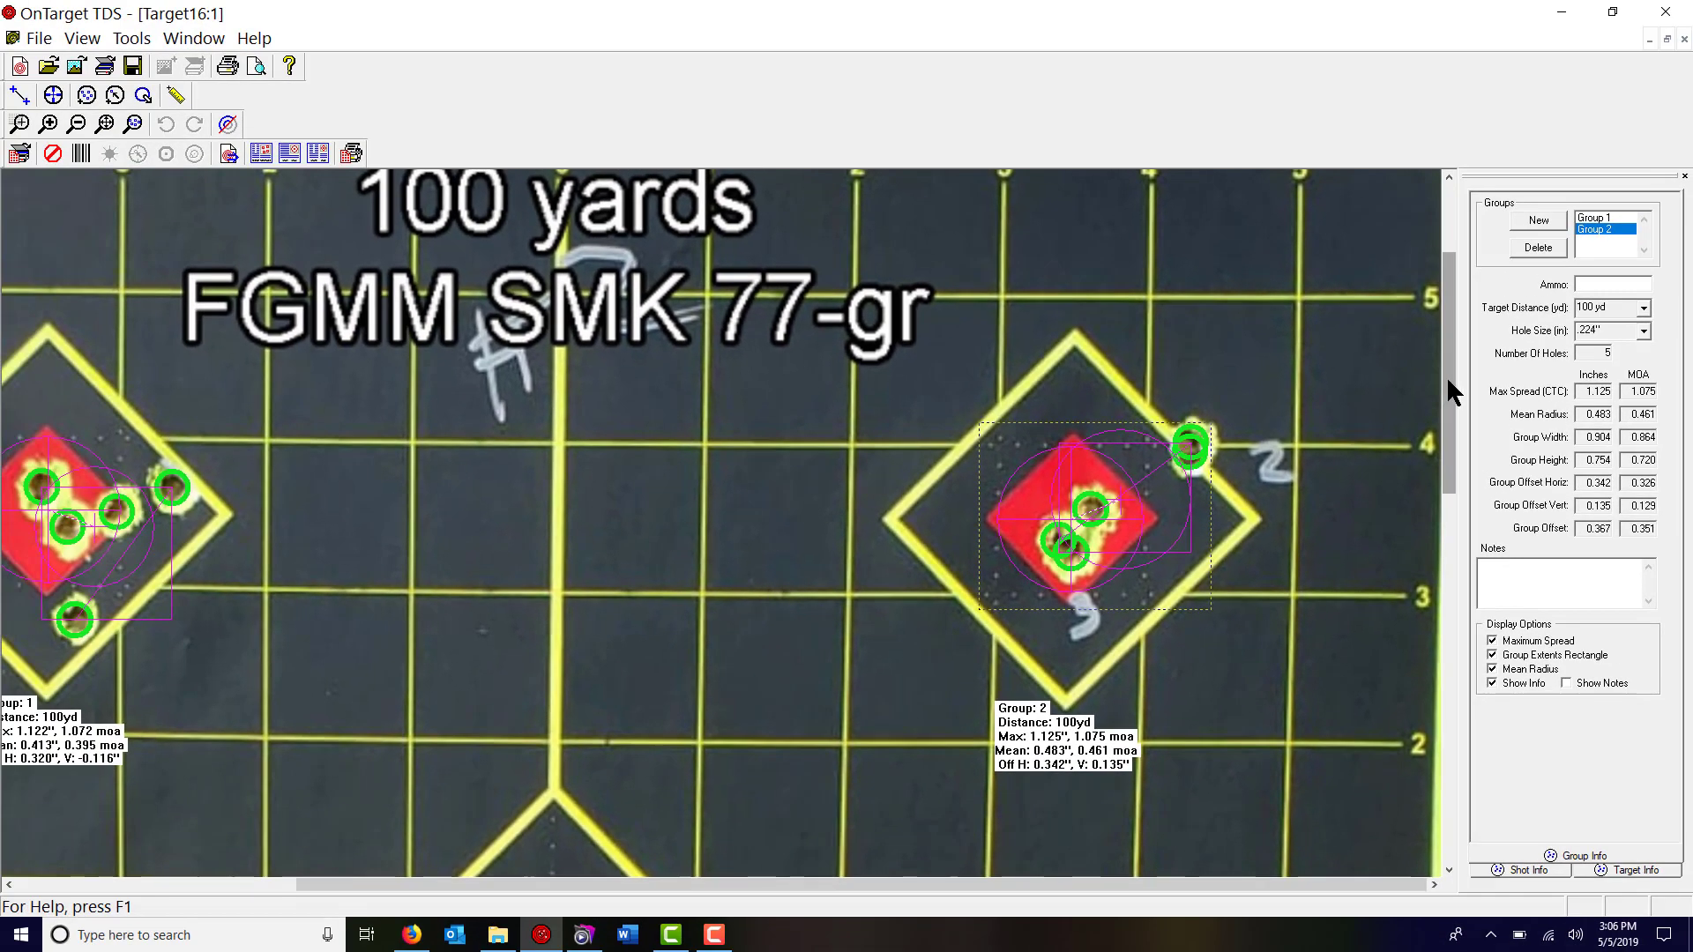
pyautogui.moveTo(1446, 376); pyautogui.dragTo(1446, 569)
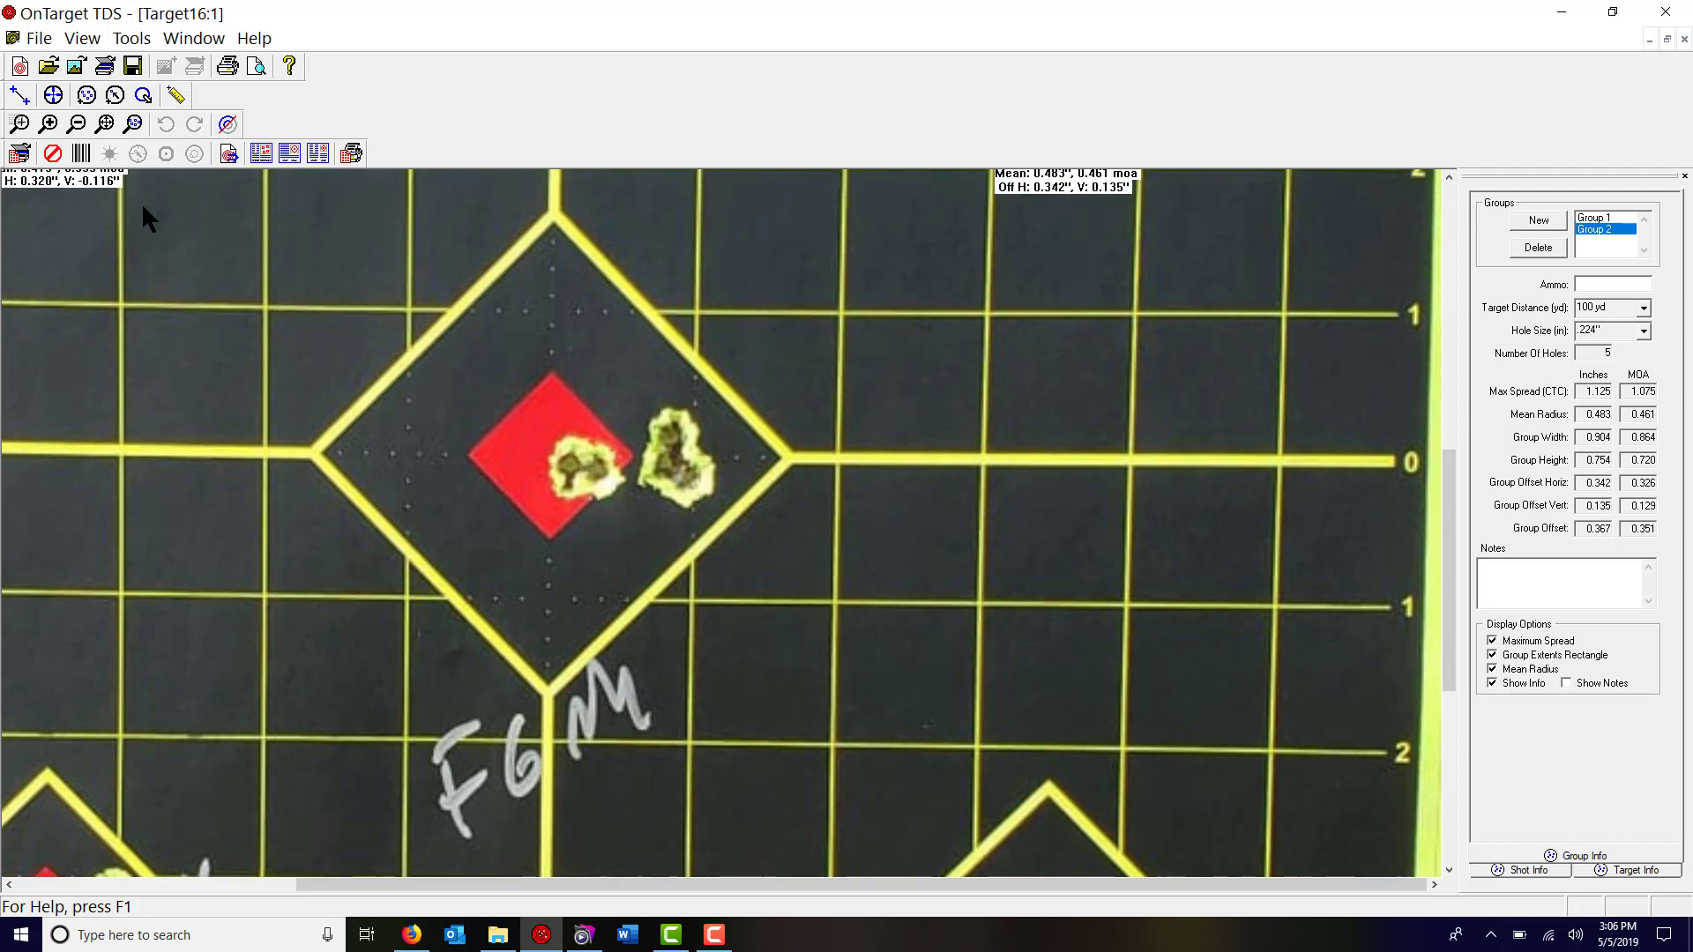
# Step: Create Group 3 on the third diamond and move its stats box (0.815" max) below
pyautogui.click(86, 95)
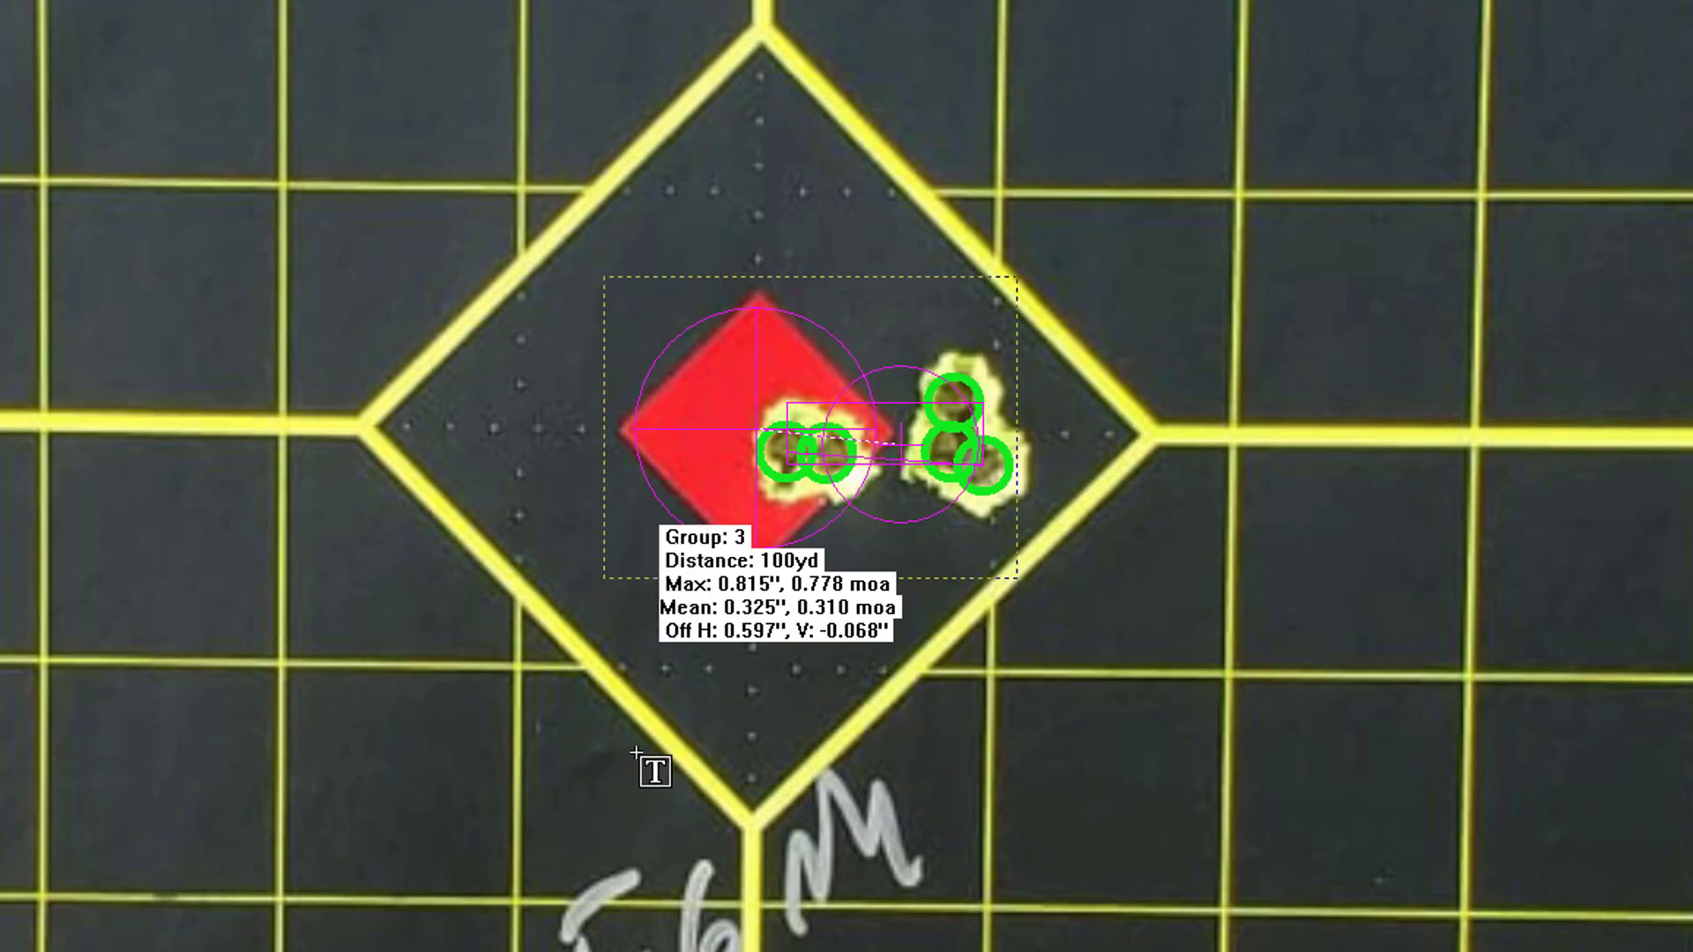
pyautogui.click(638, 749)
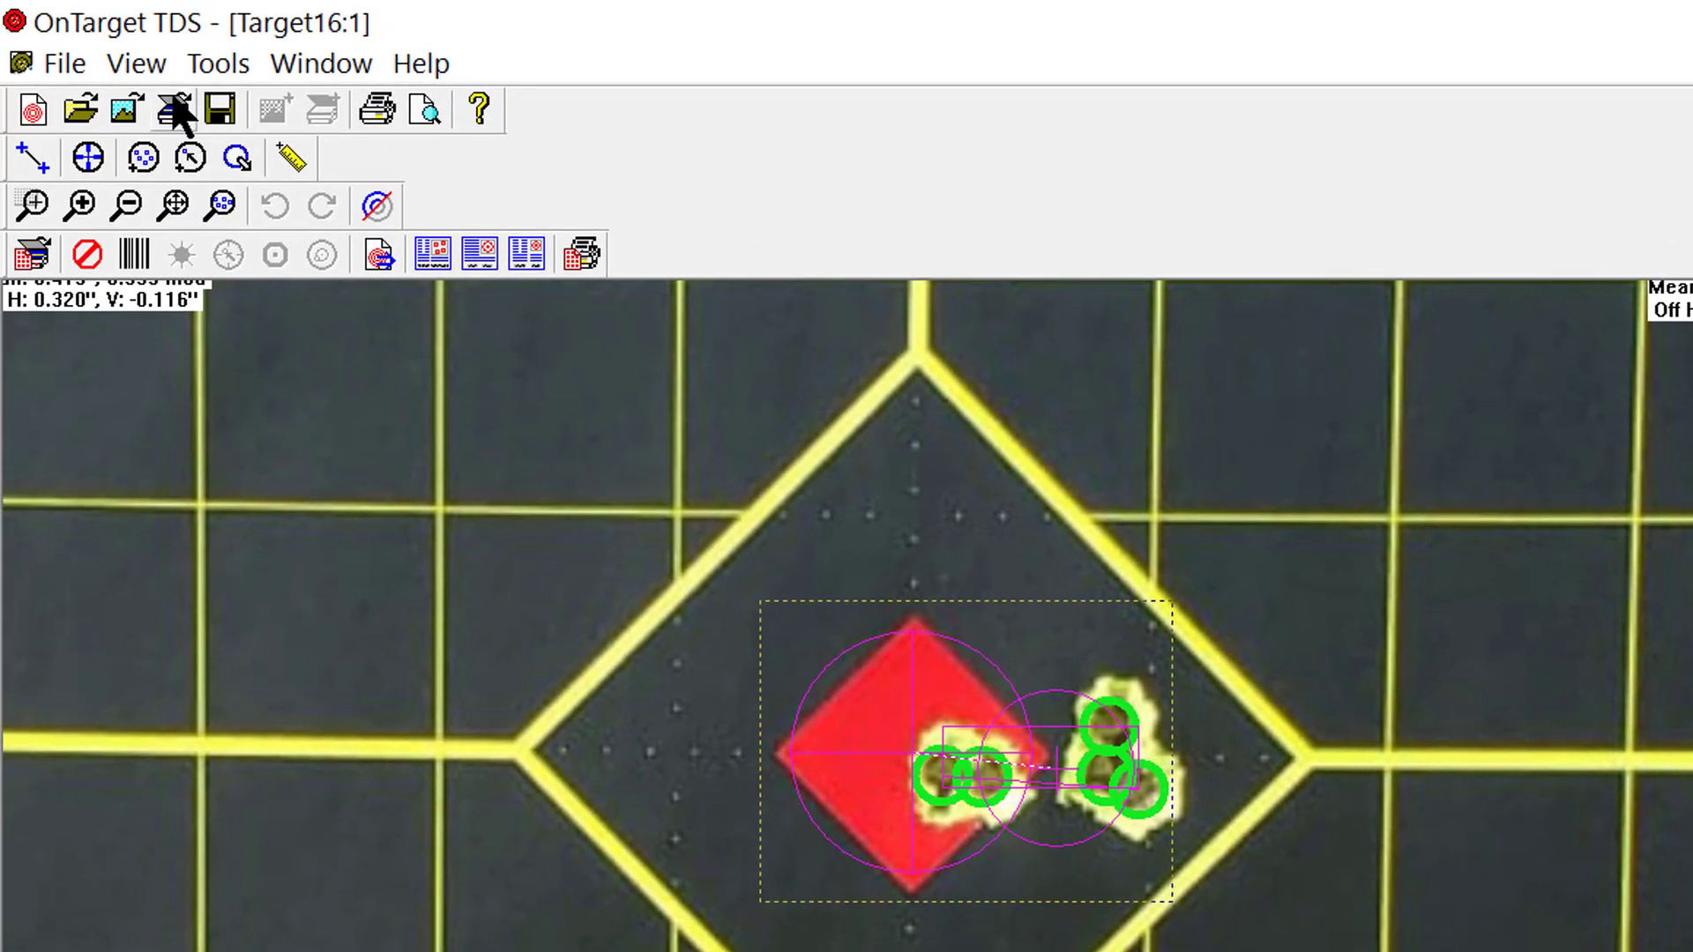
pyautogui.click(218, 64)
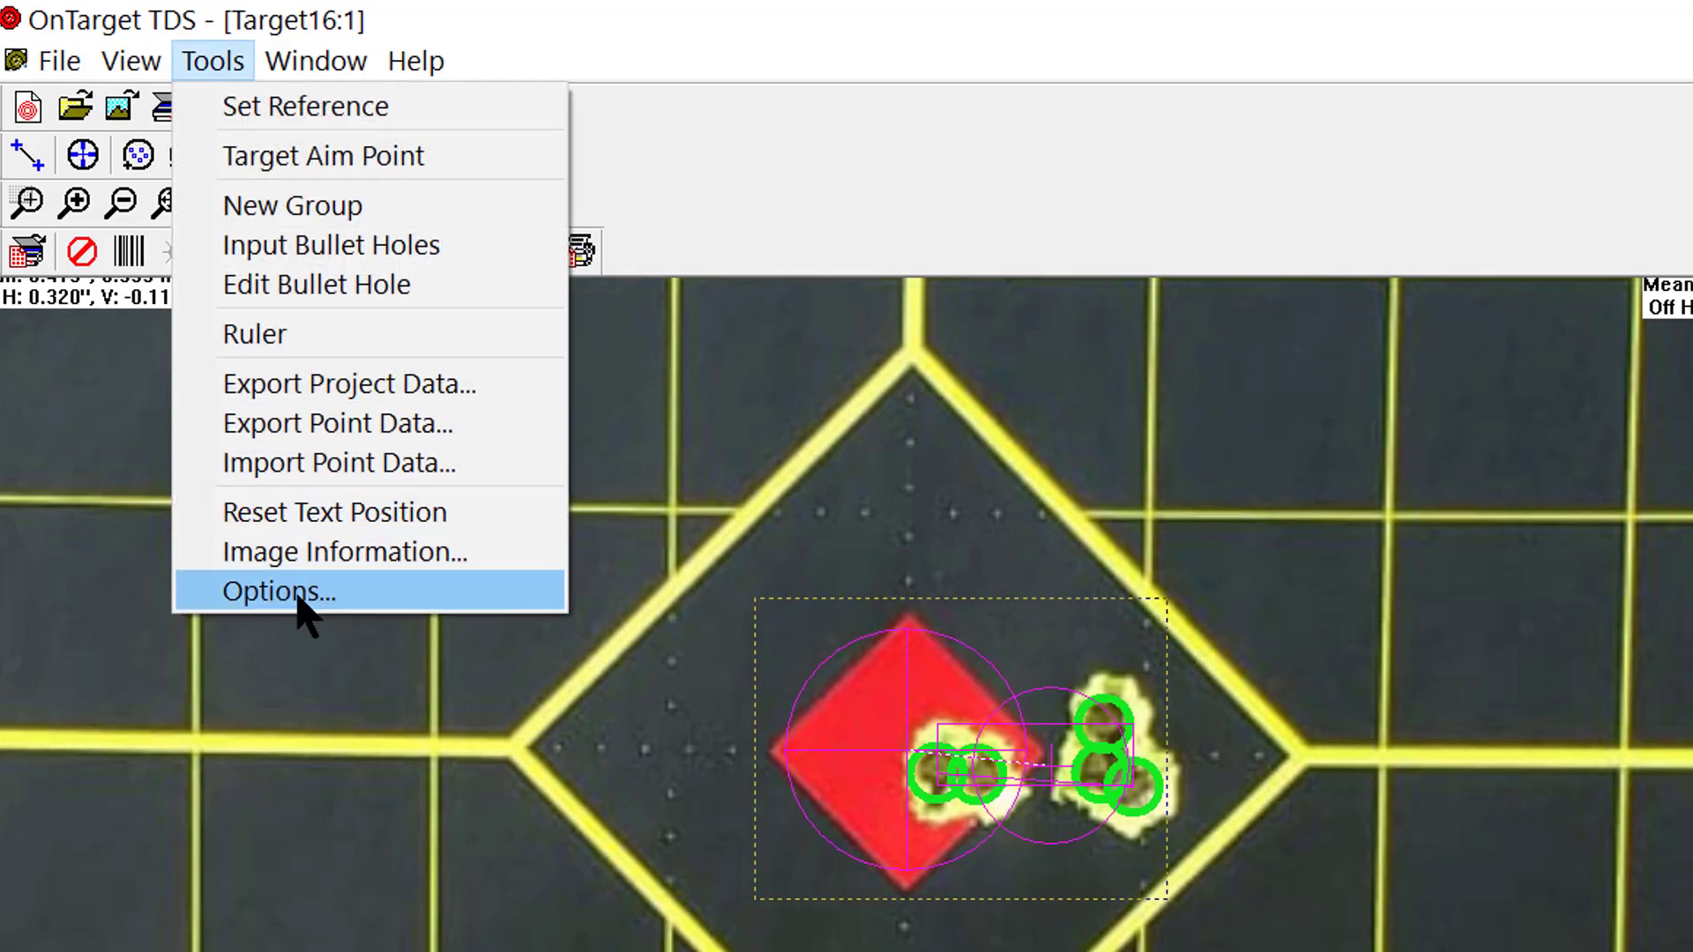
pyautogui.click(299, 590)
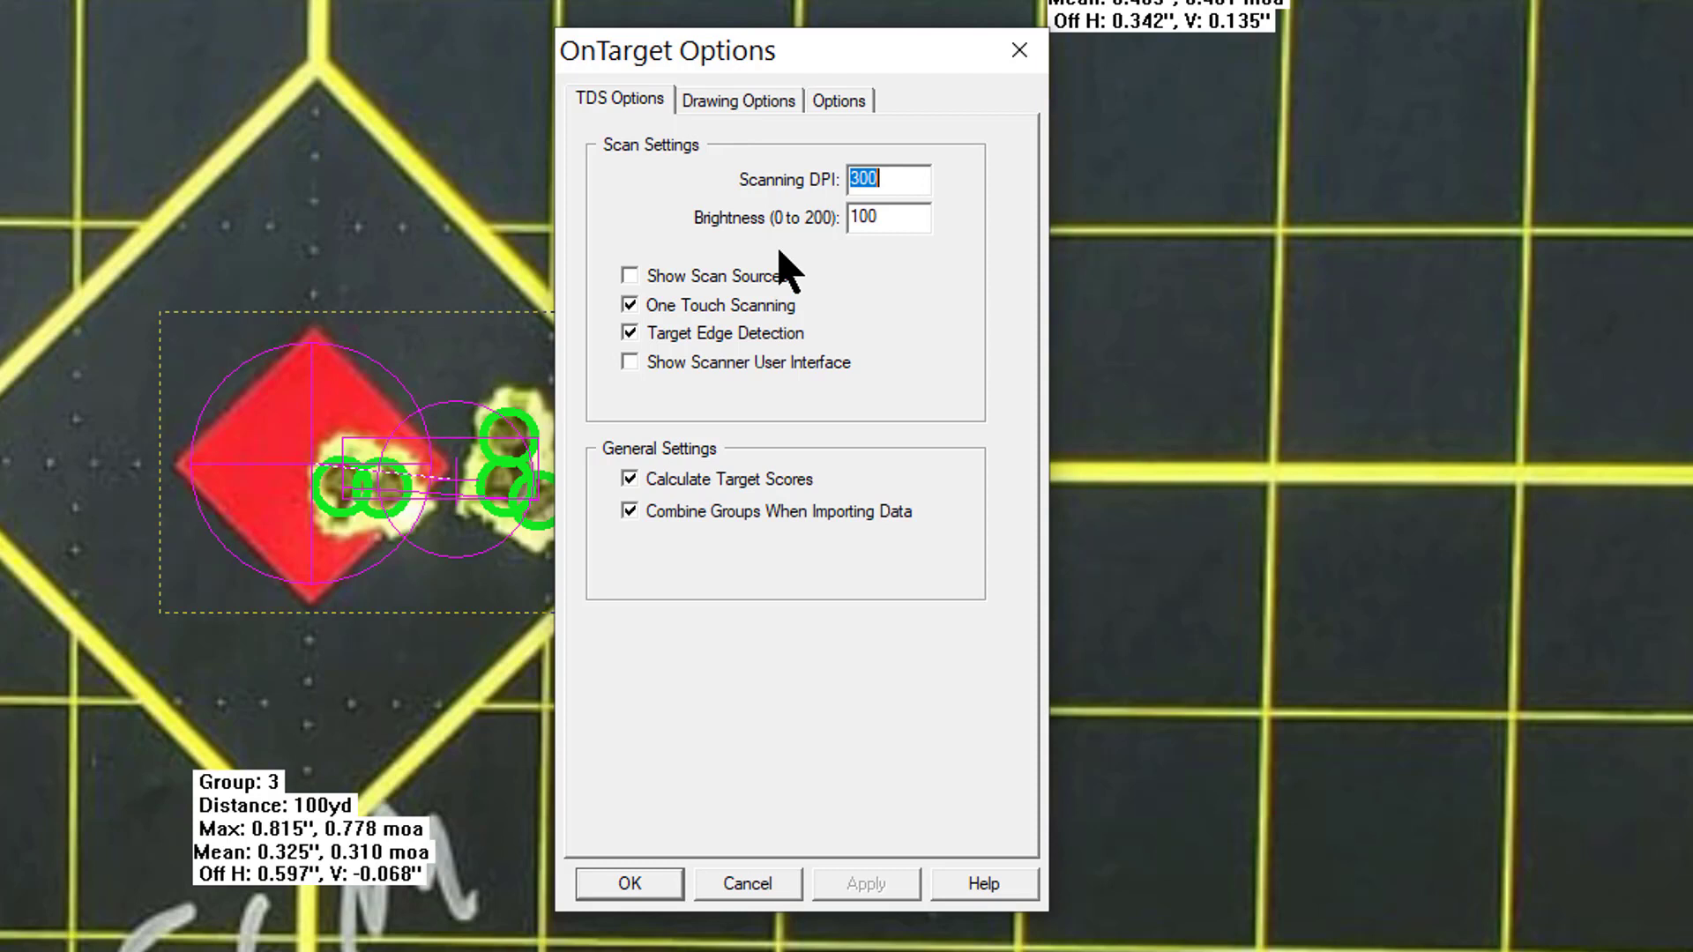
pyautogui.click(721, 104)
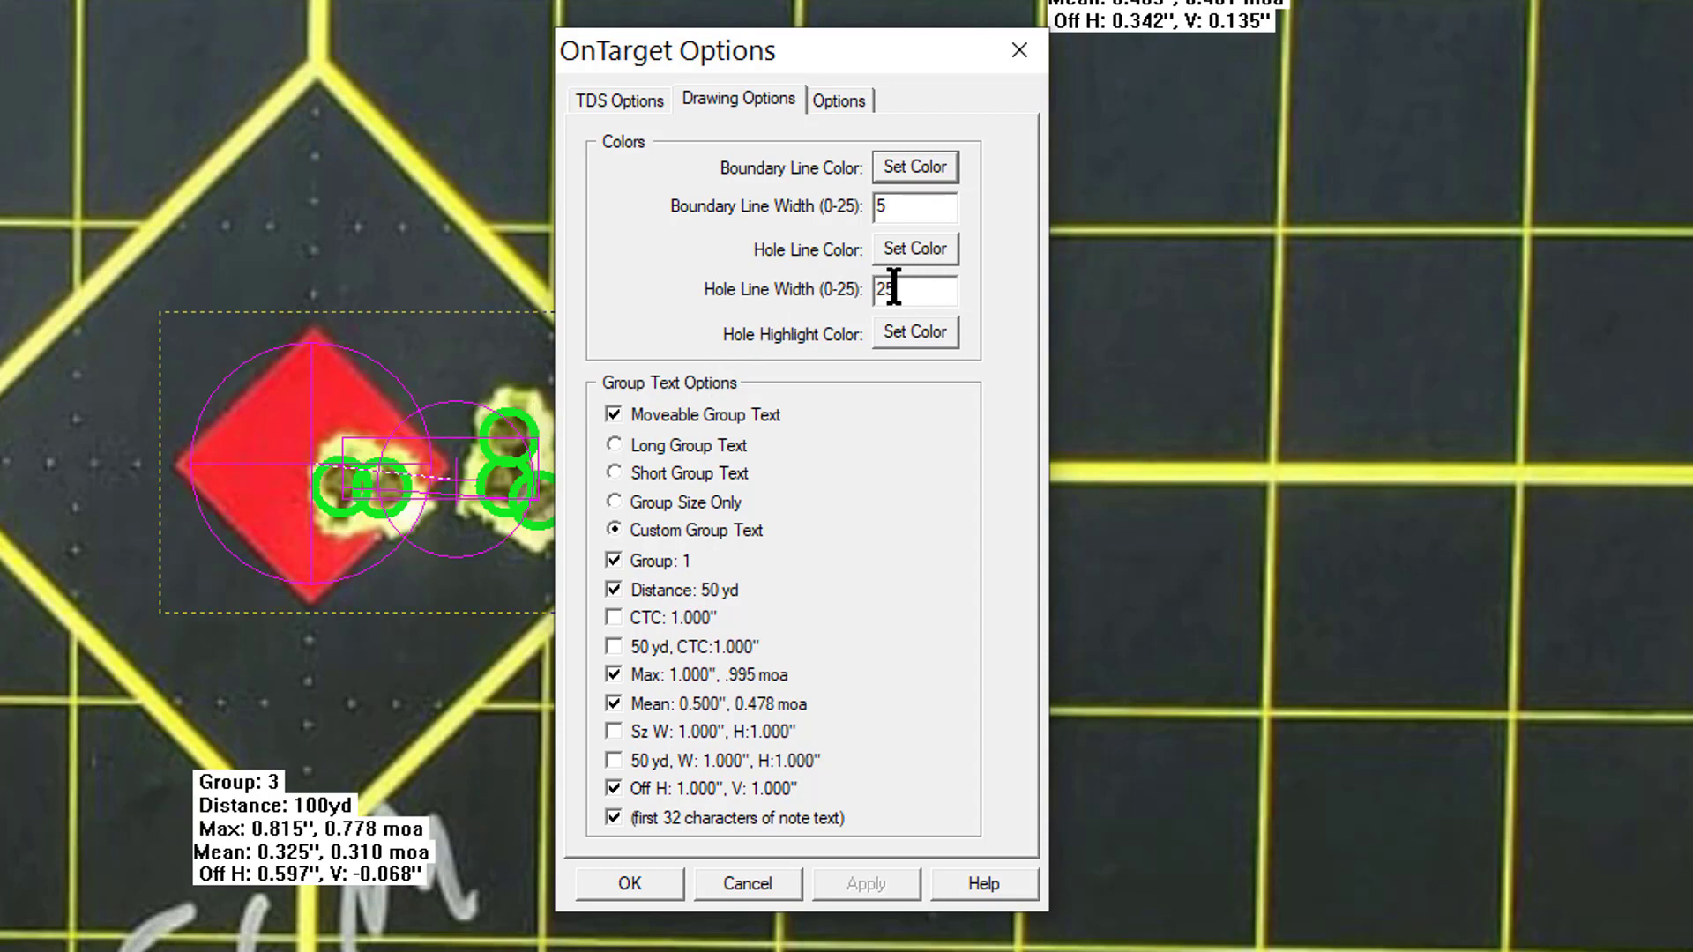
pyautogui.click(926, 250)
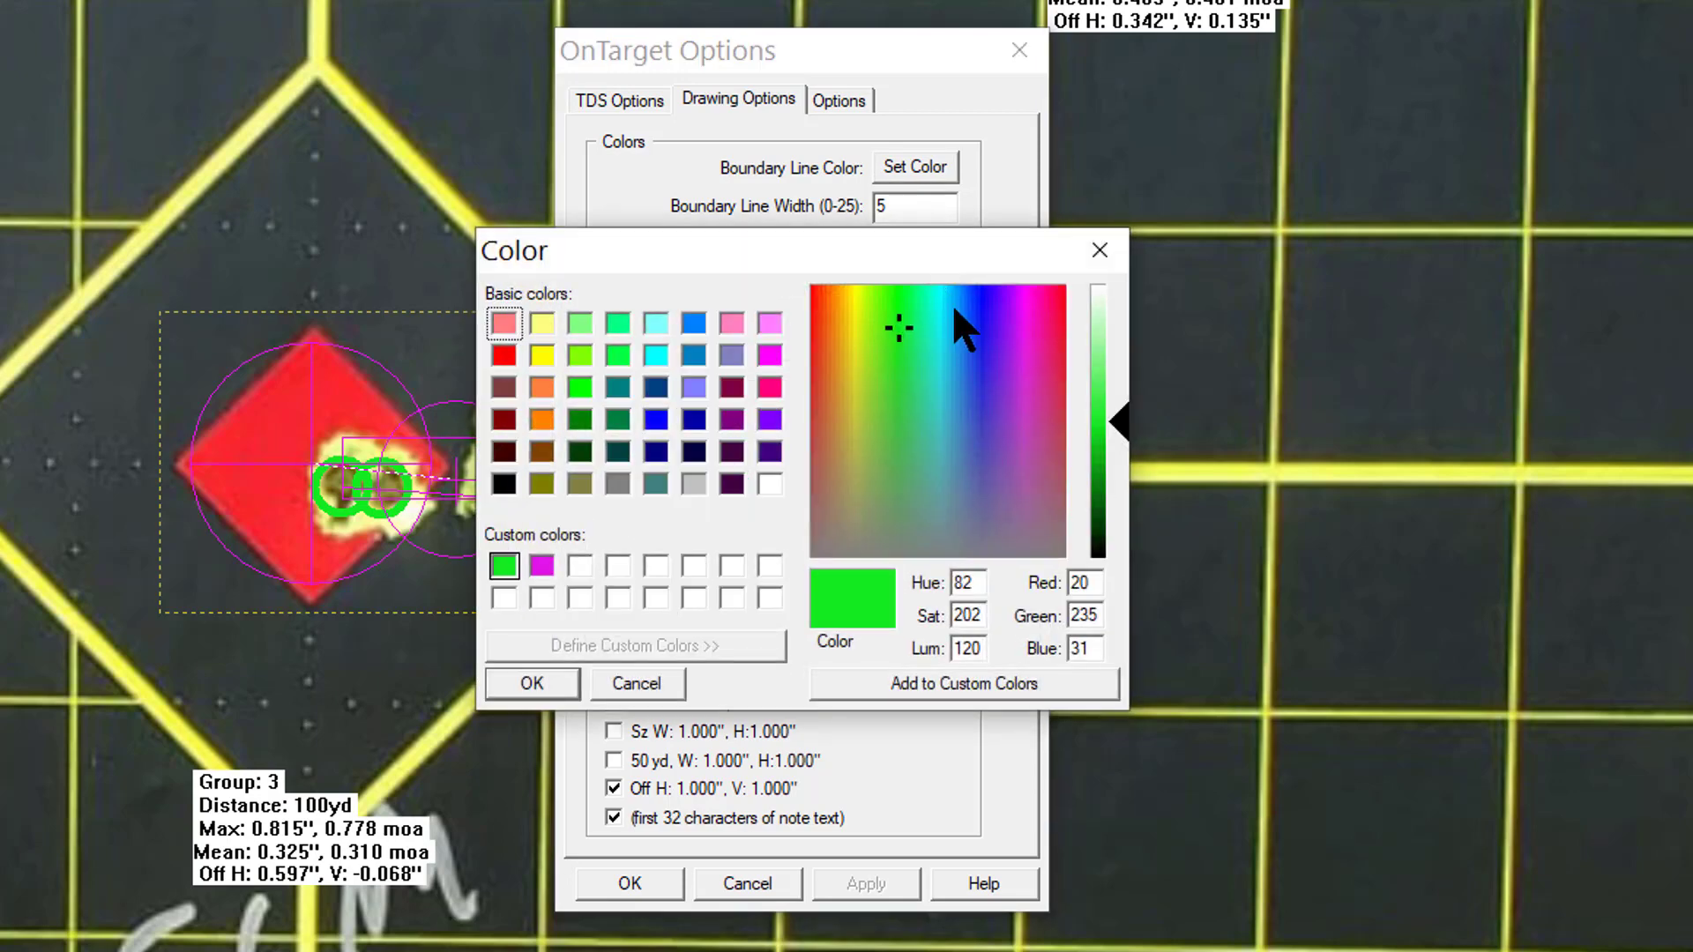
pyautogui.click(637, 685)
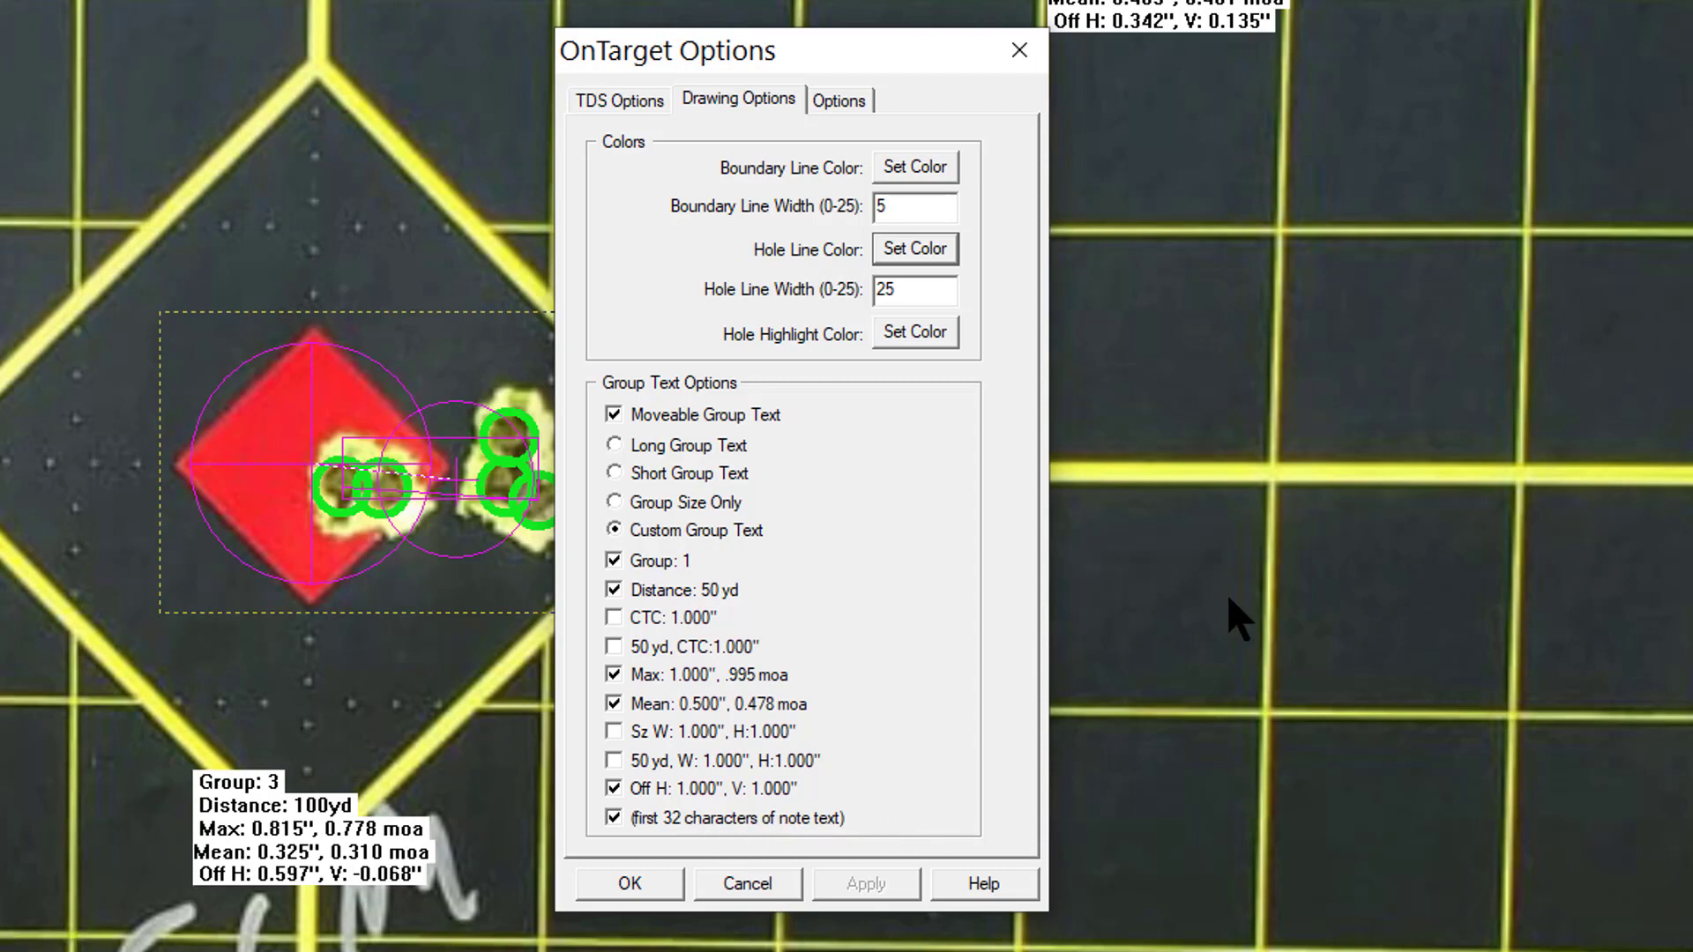
# Step: Cancel the Options dialog and show Group 3's 'blah blah' note on the target
pyautogui.click(740, 884)
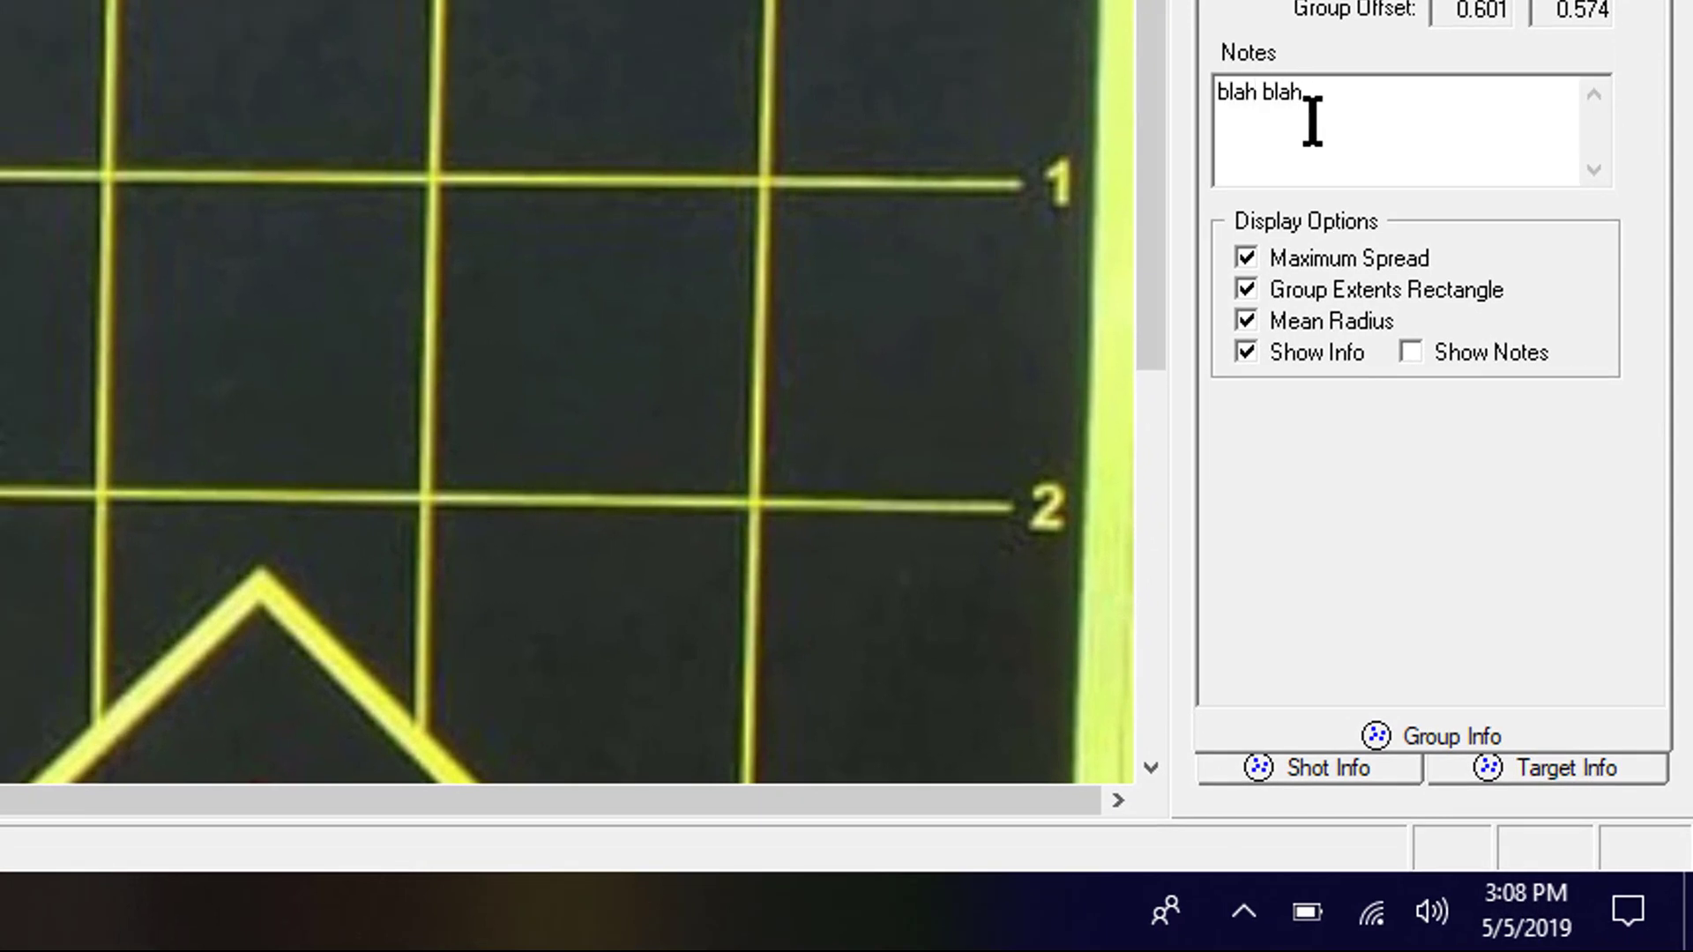
pyautogui.press('Tab')
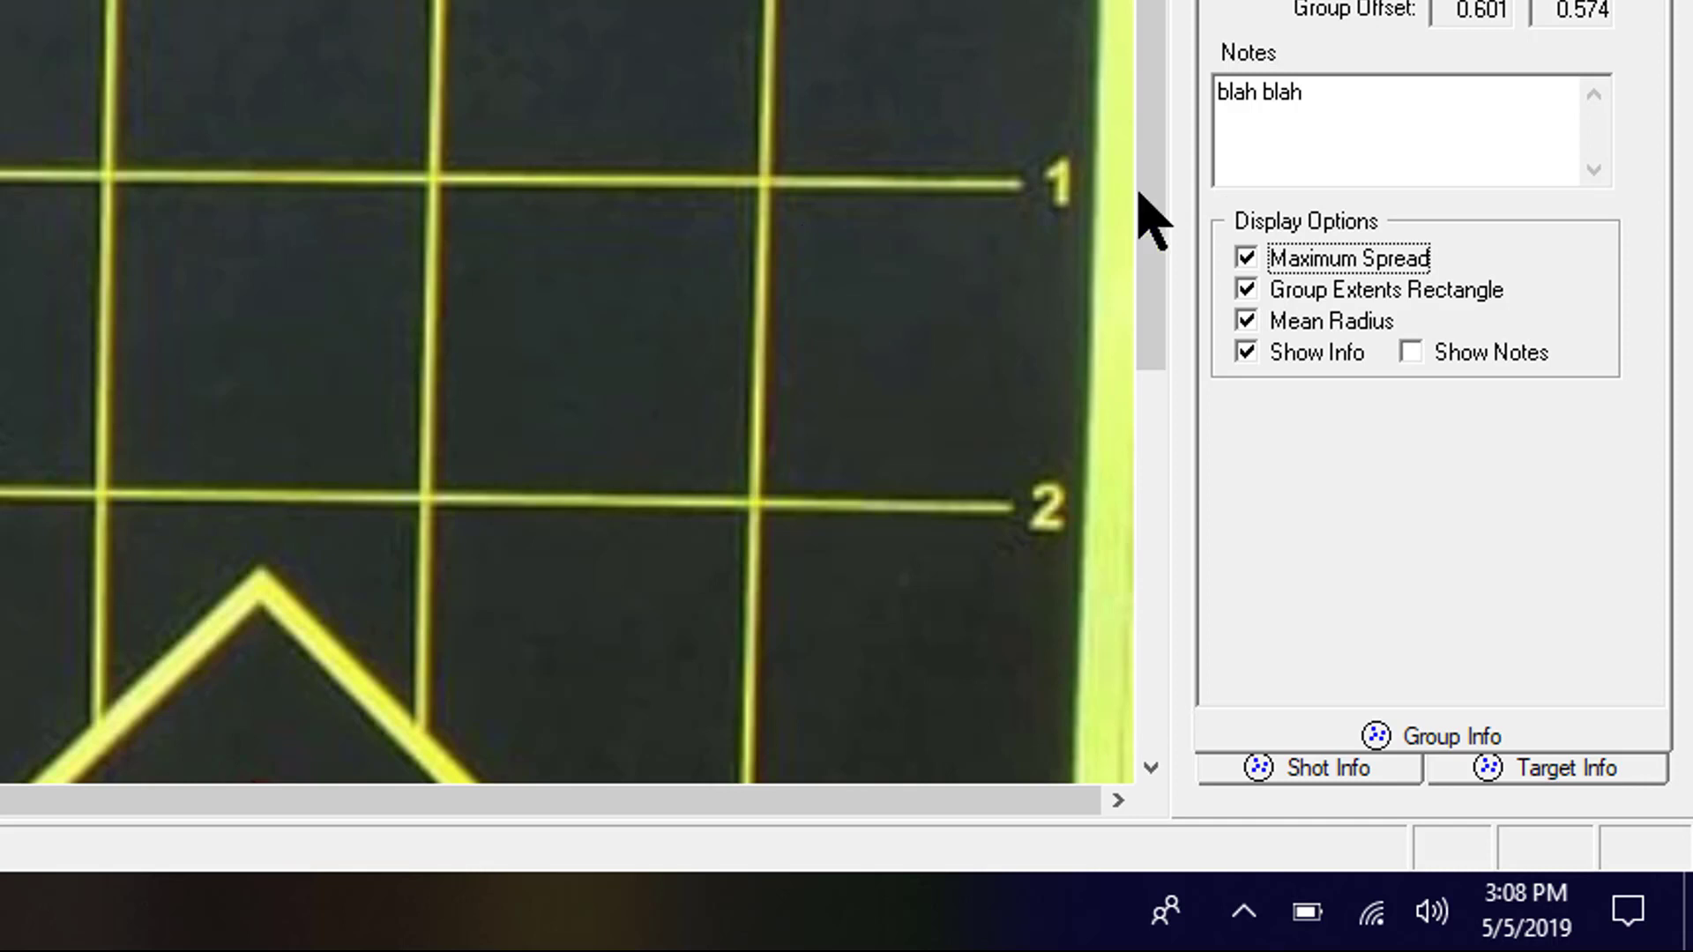
pyautogui.click(1423, 357)
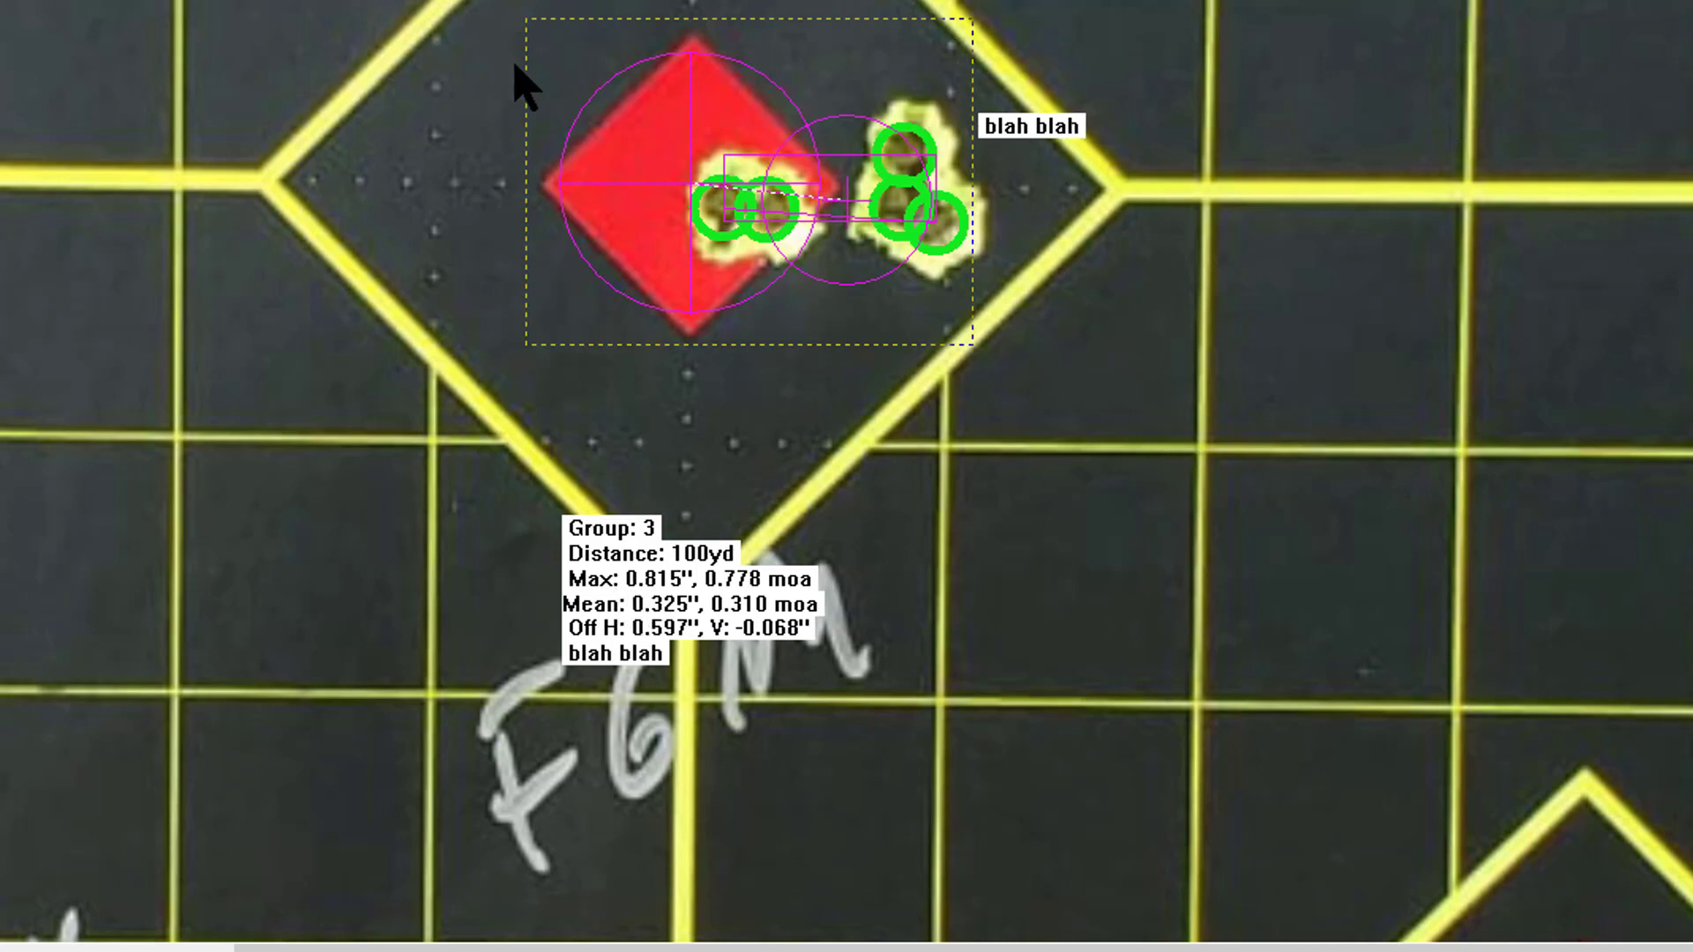
# Step: Zoom out until the full target with all three groups and their stats boxes is visible
pyautogui.scroll(3, 846, 476)
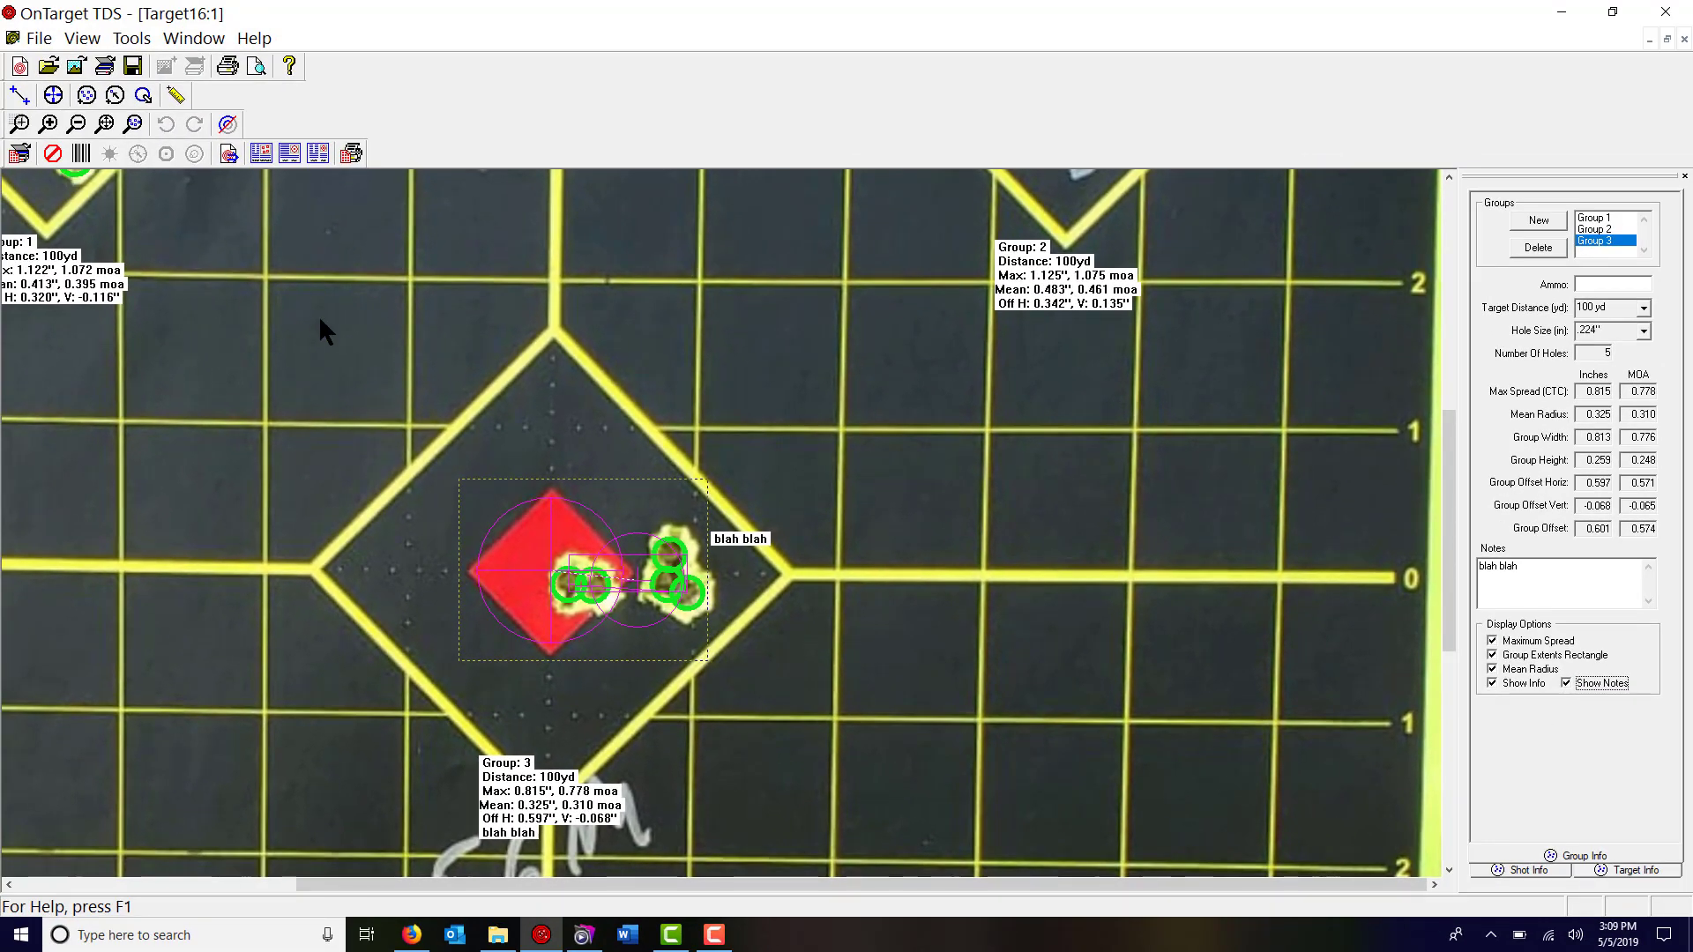
pyautogui.scroll(1, 396, 390)
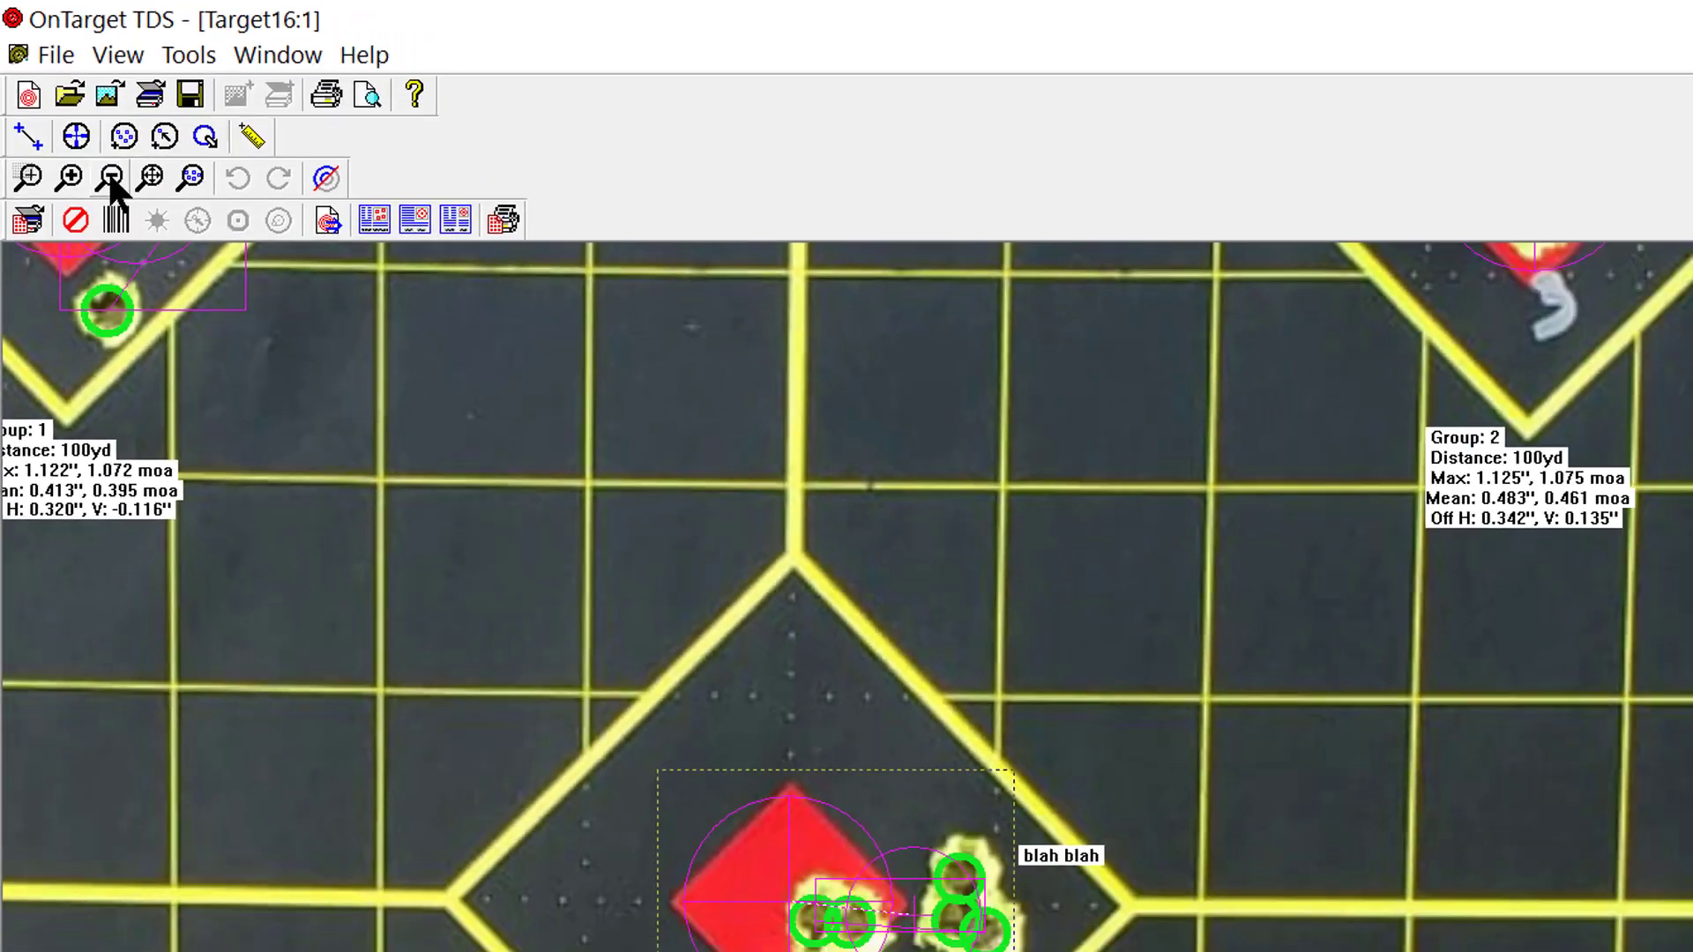
pyautogui.click(112, 179)
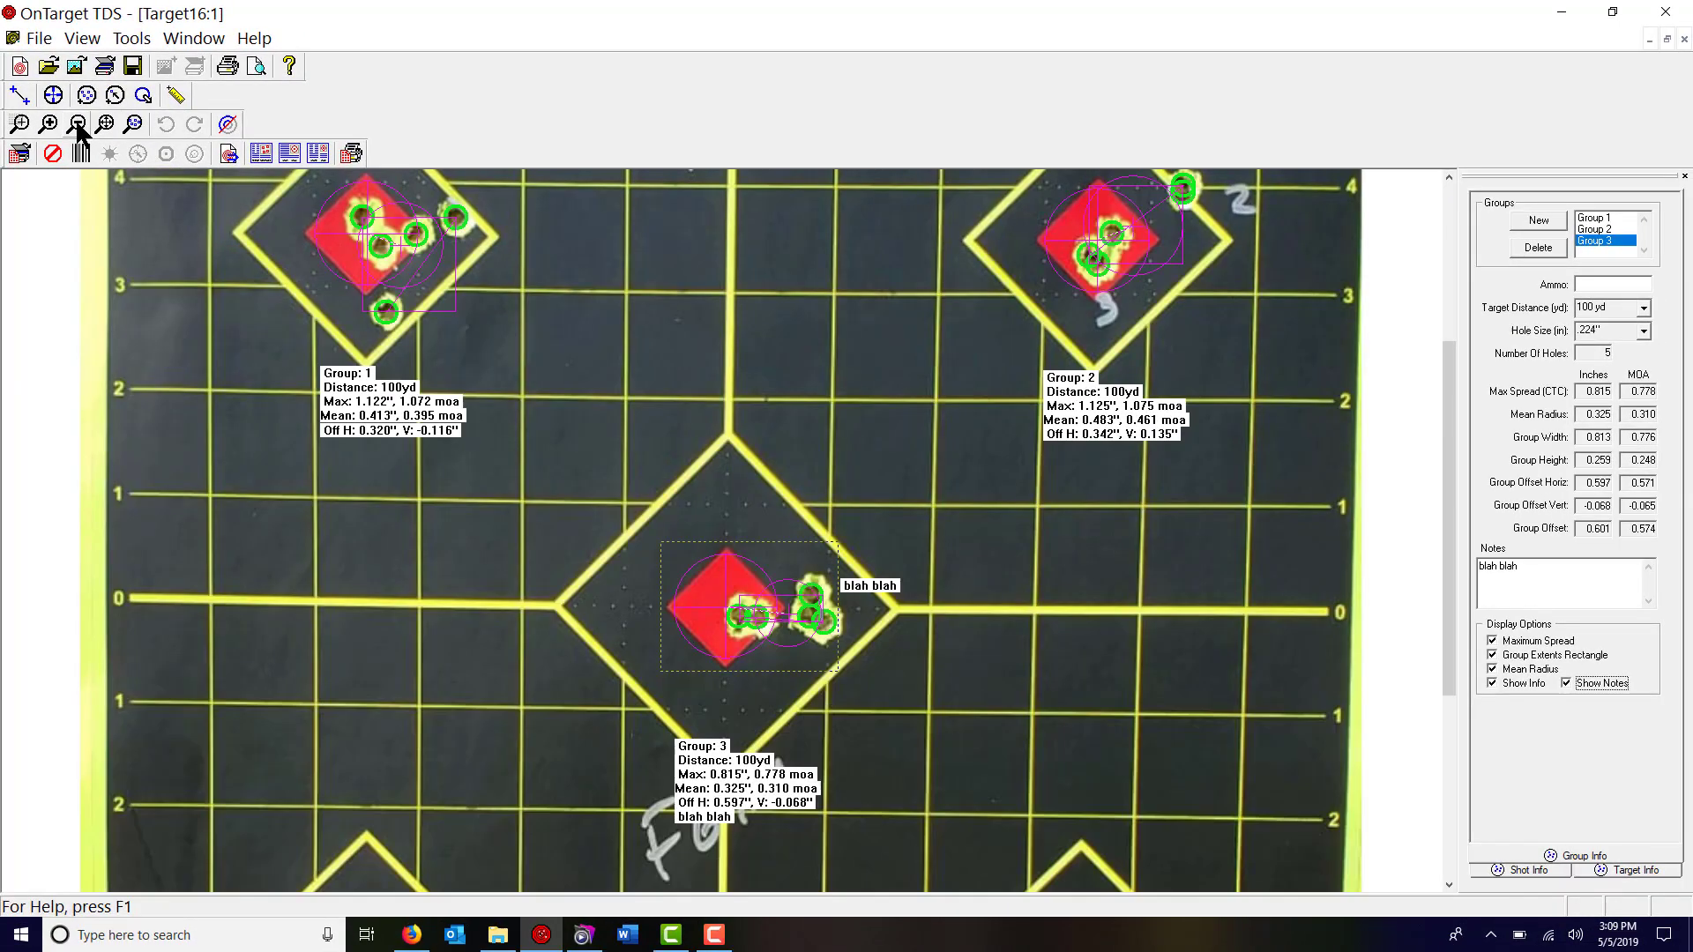
pyautogui.click(78, 125)
pyautogui.click(78, 124)
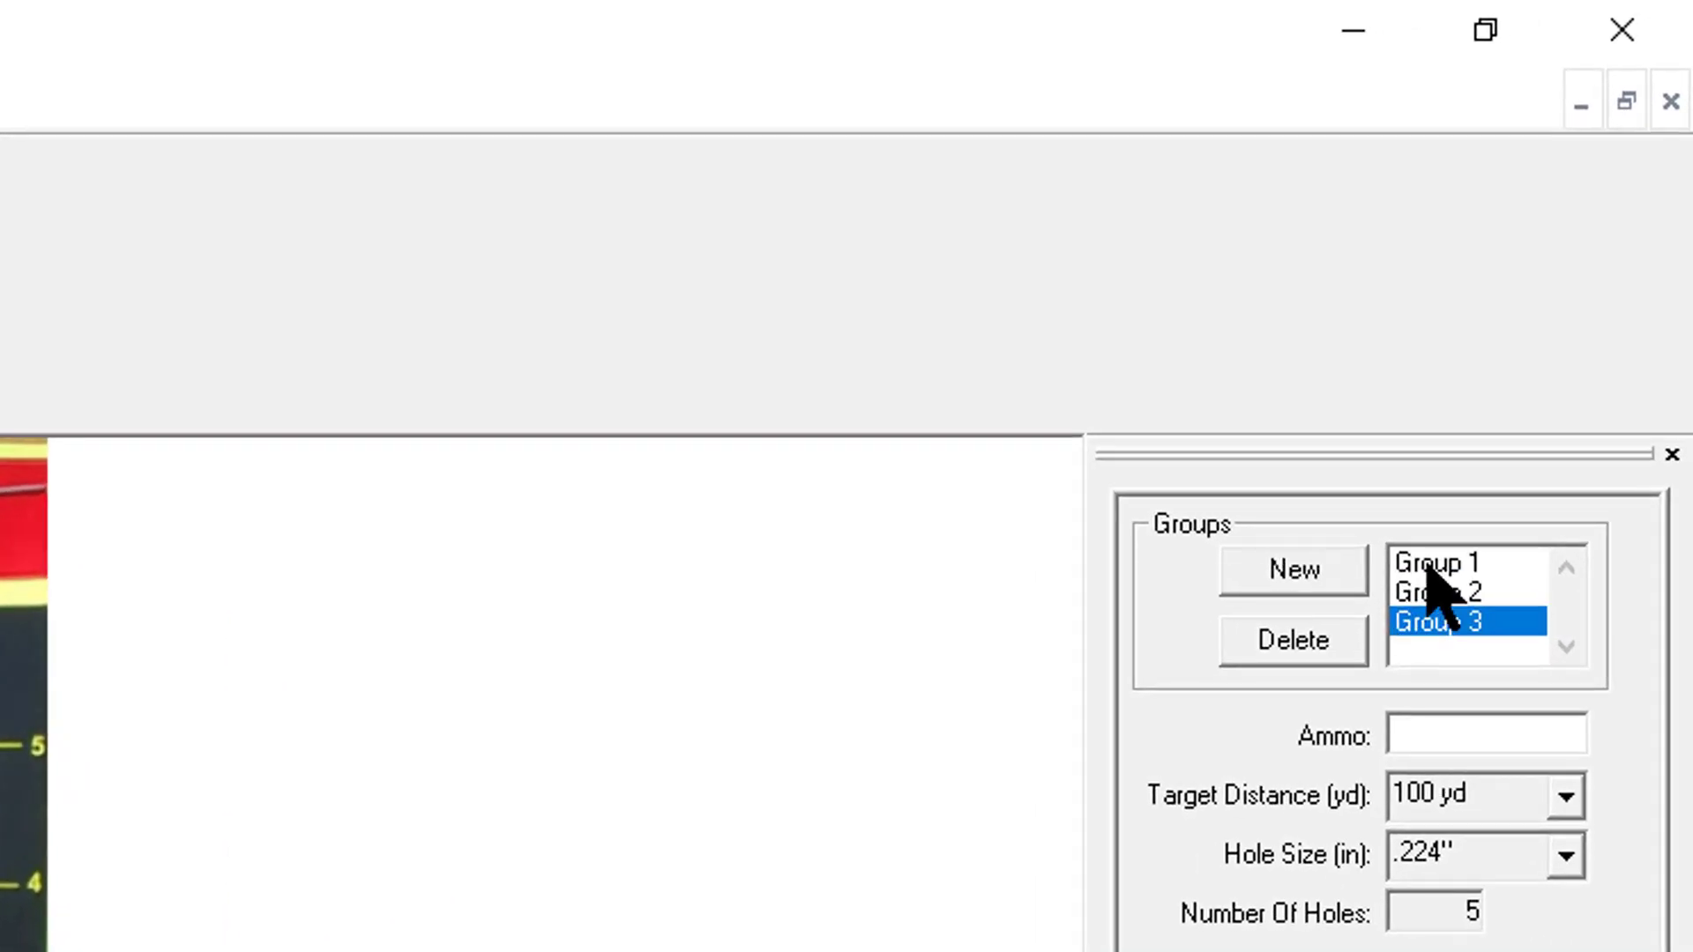
# Step: Select Group 1, then Group 2, in the Groups list and move each stats label leftward
pyautogui.click(1591, 219)
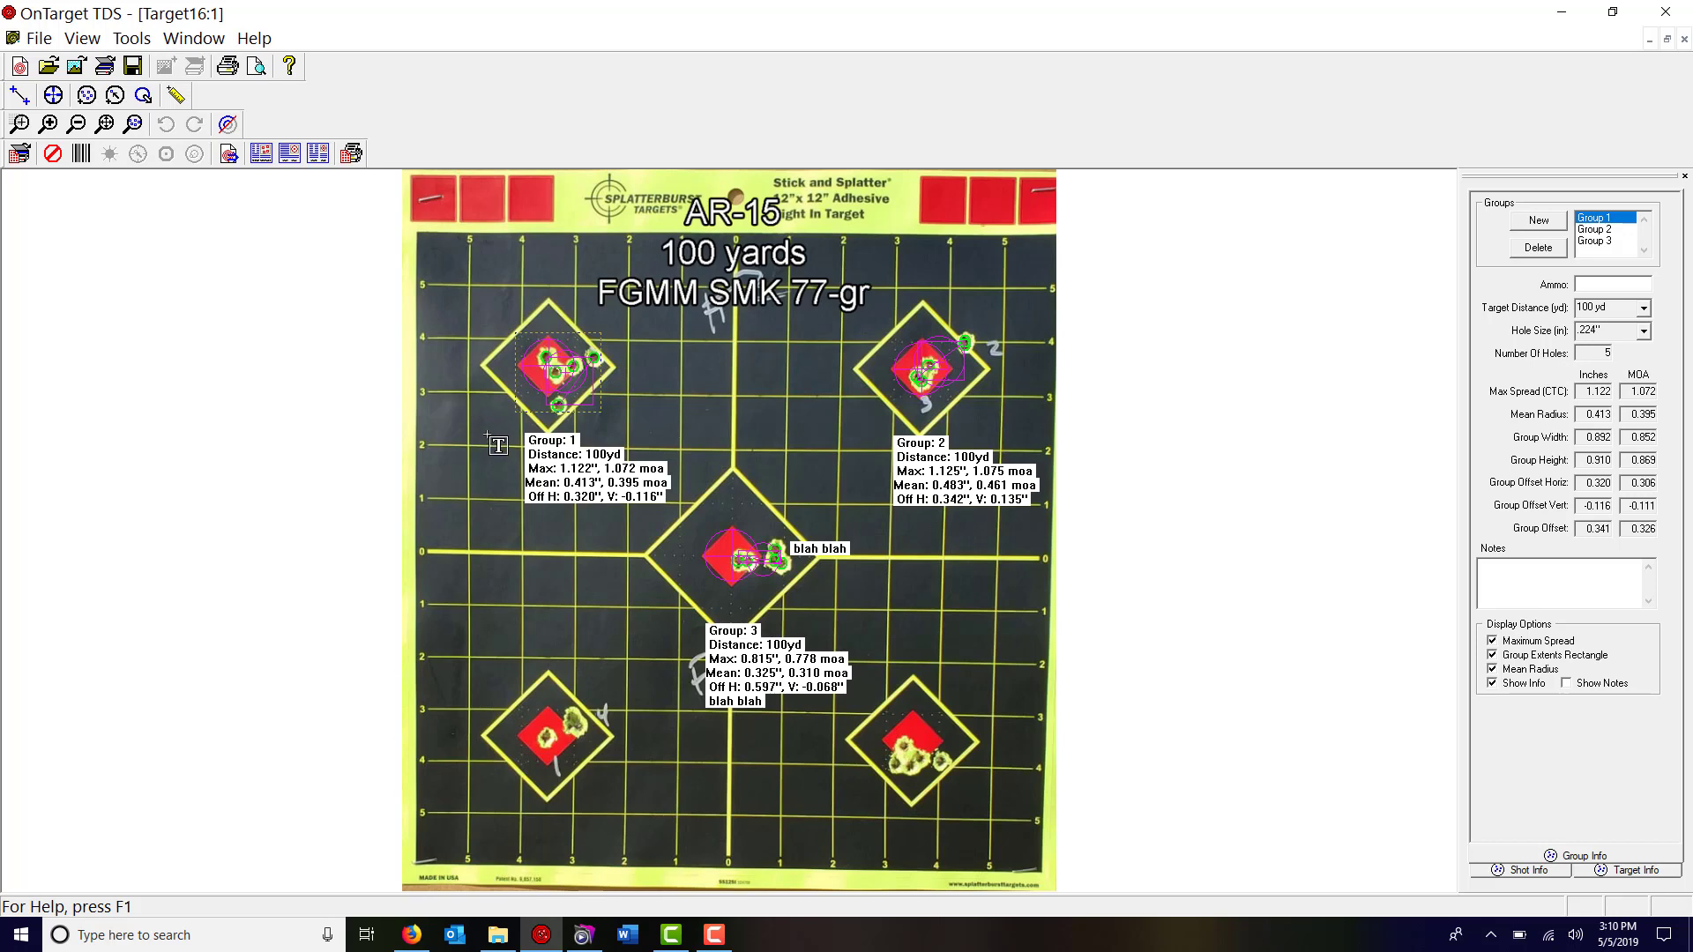
pyautogui.click(488, 436)
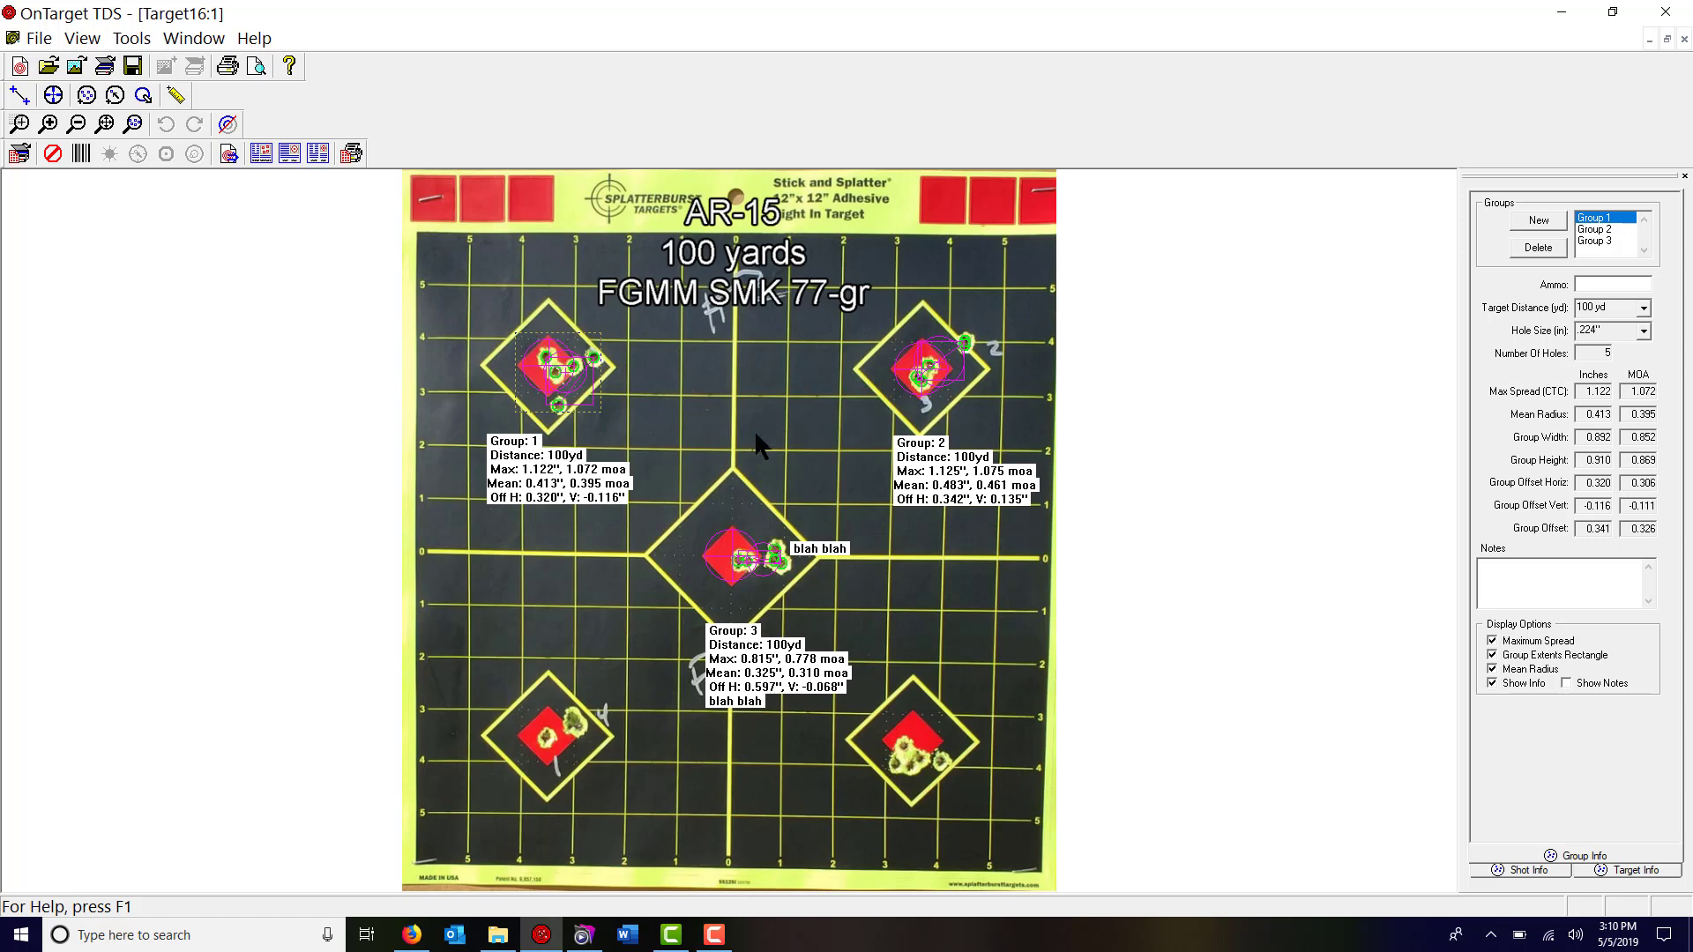
pyautogui.click(1600, 228)
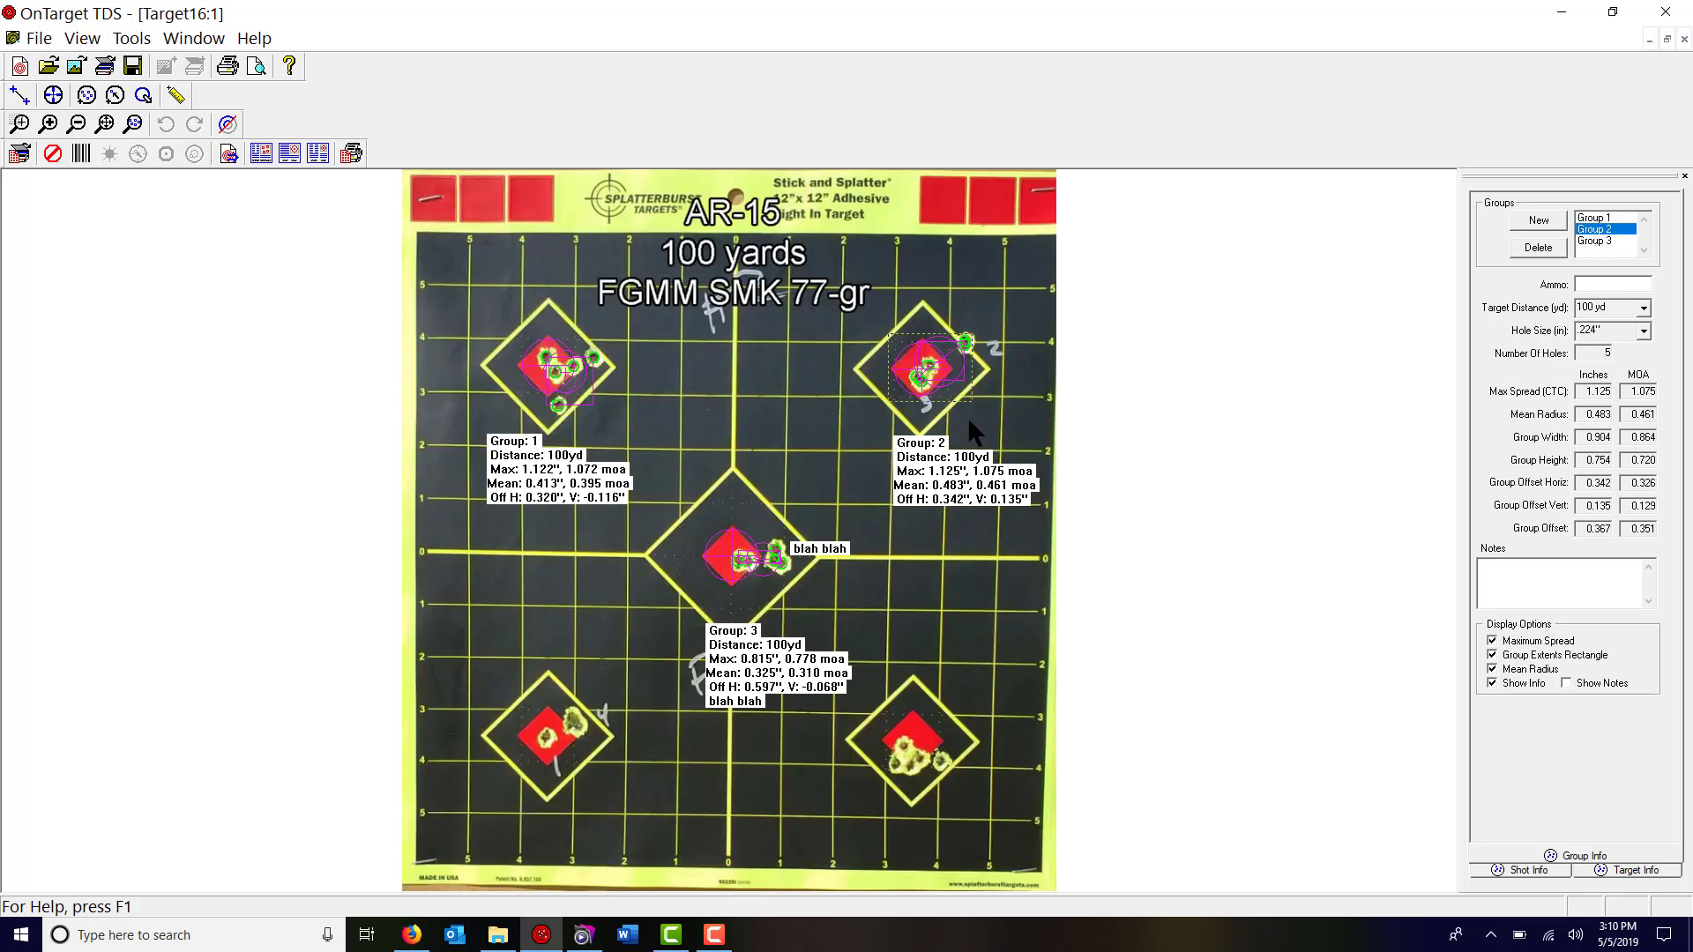
pyautogui.moveTo(901, 451); pyautogui.dragTo(857, 458)
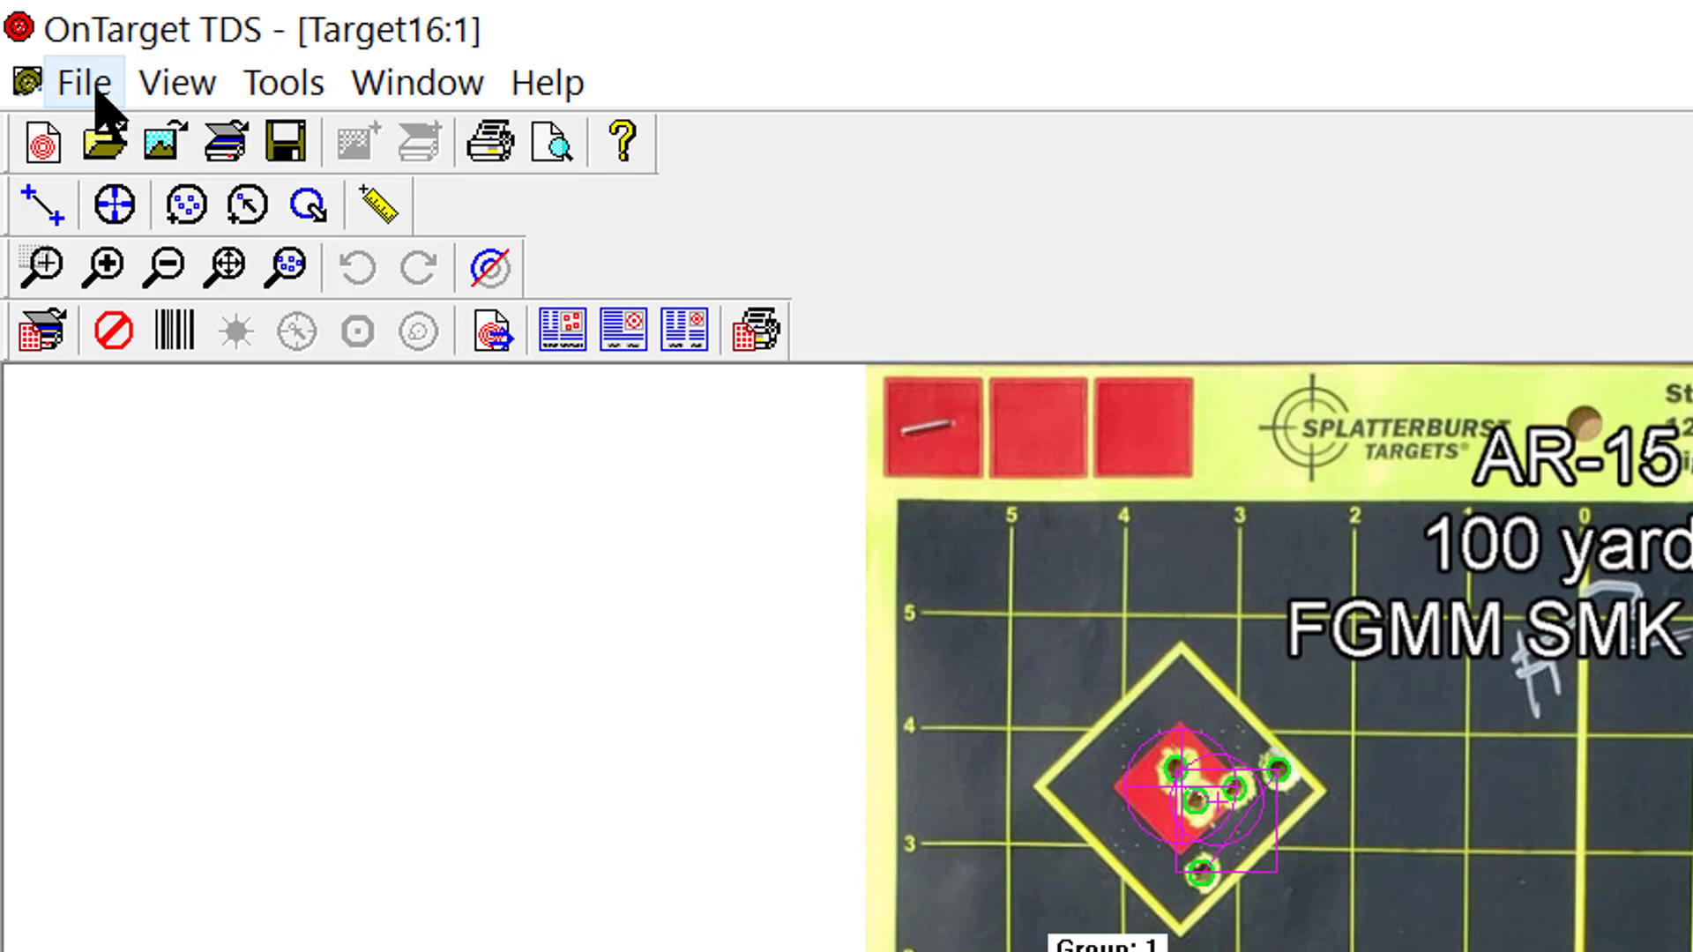
# Step: Save the project as a JPEG graphic named 'Target example' in the 5-4-19 folder
pyautogui.click(96, 90)
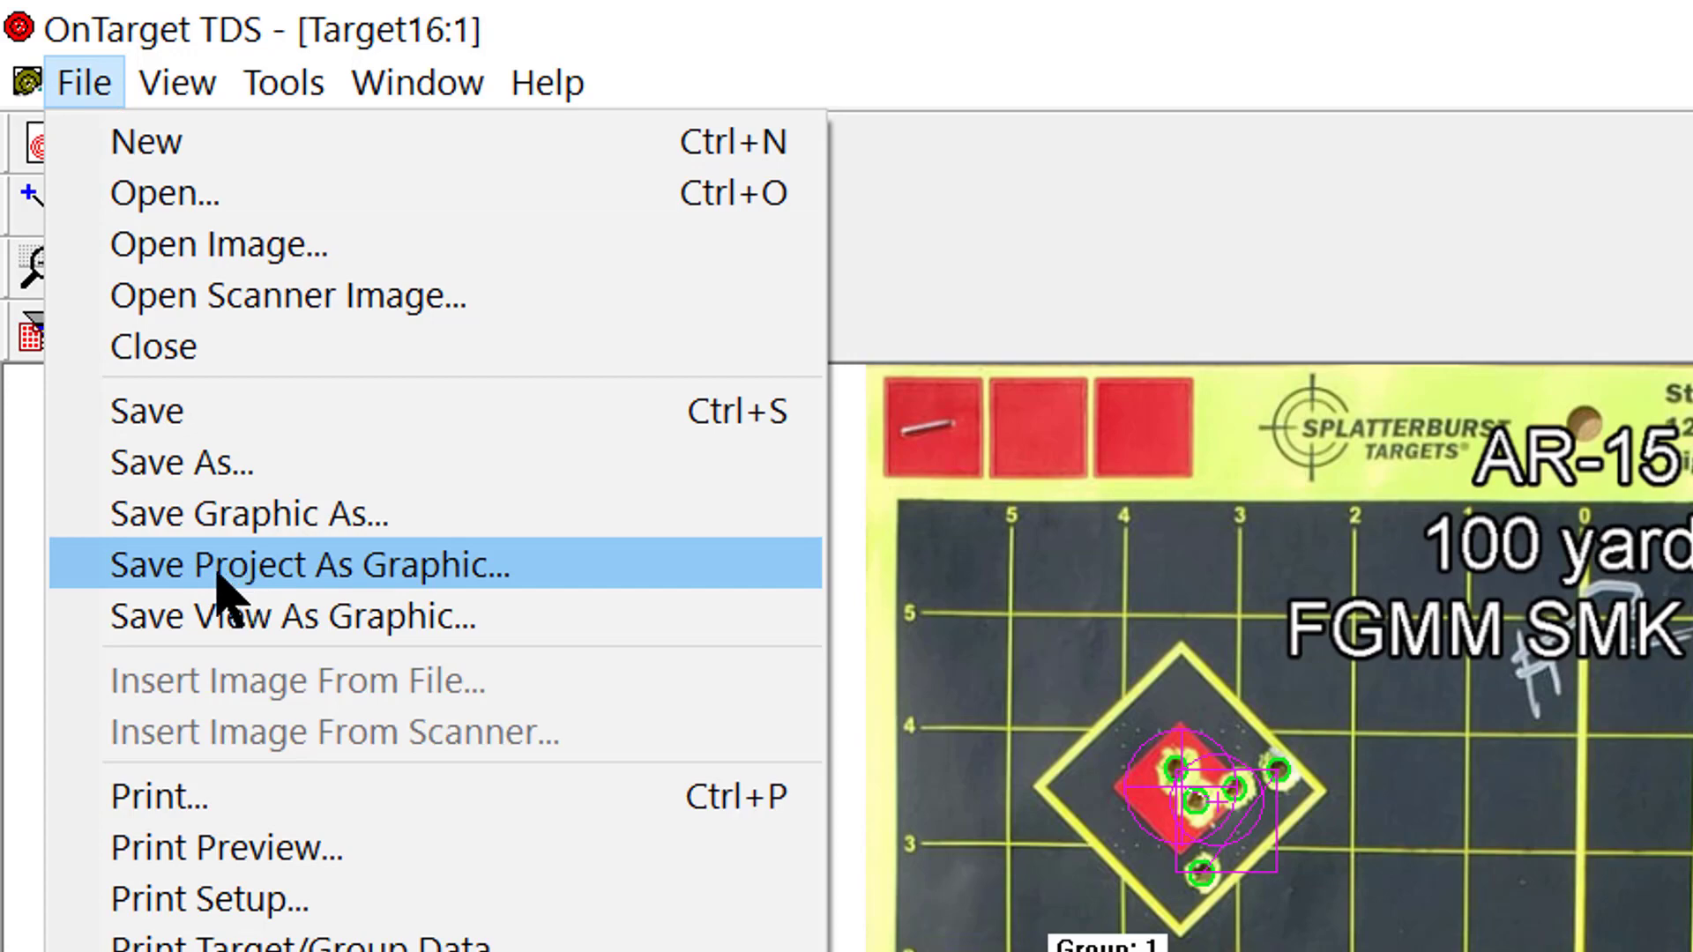
pyautogui.click(319, 575)
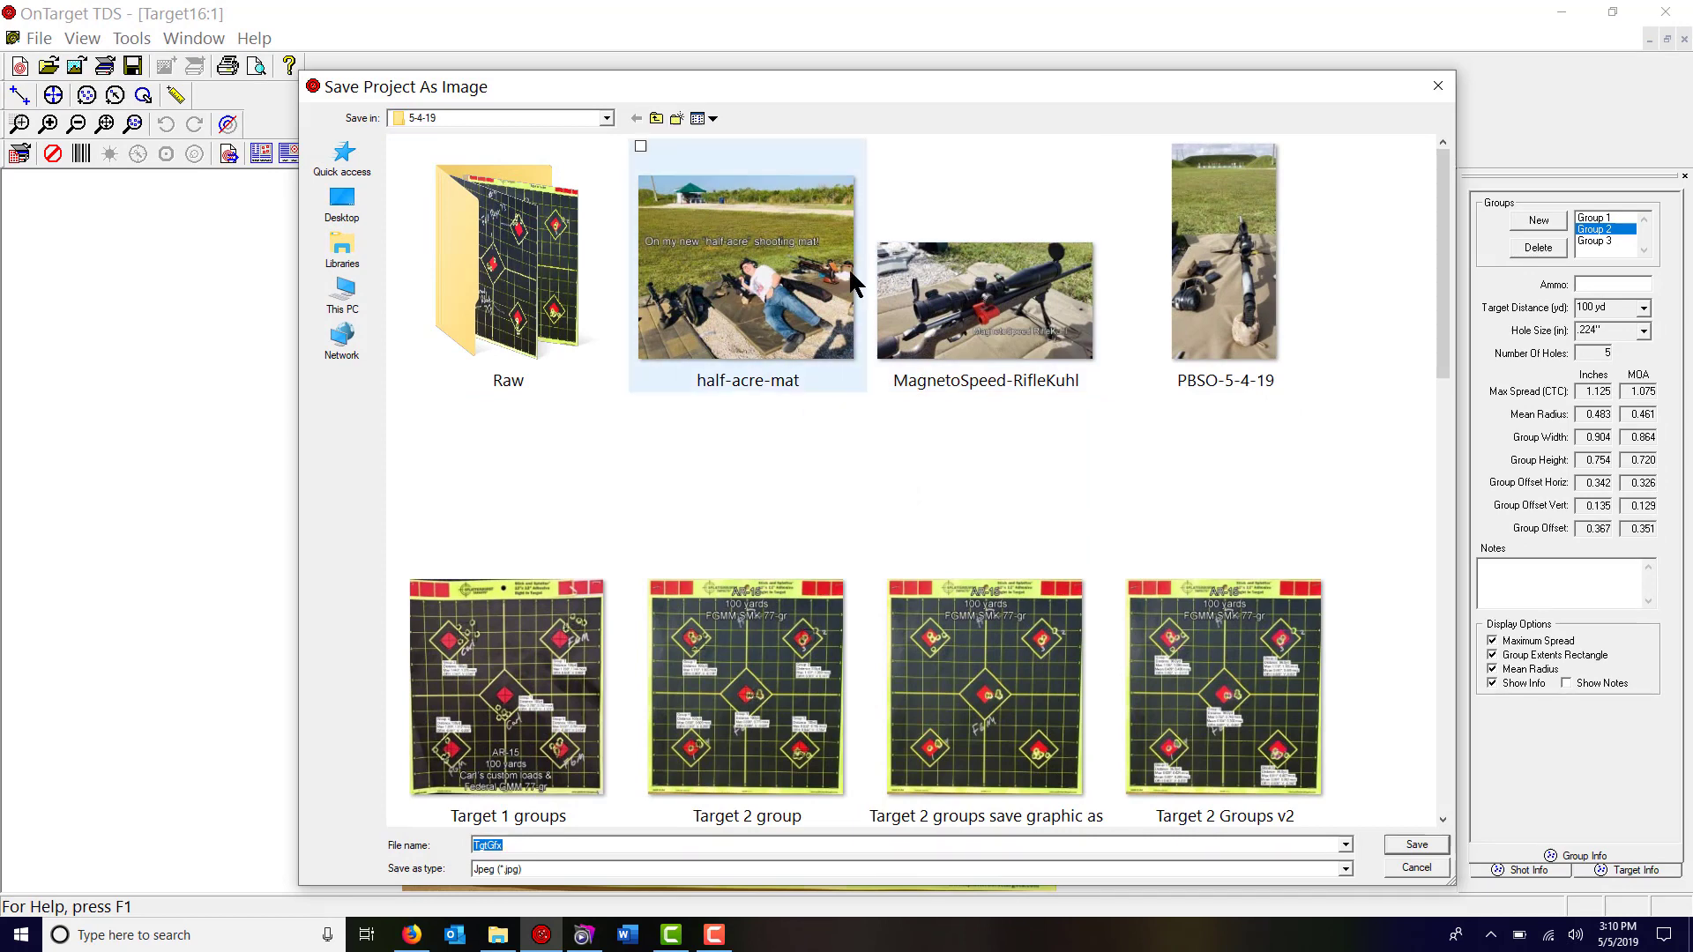
pyautogui.scroll(-3, 1058, 485)
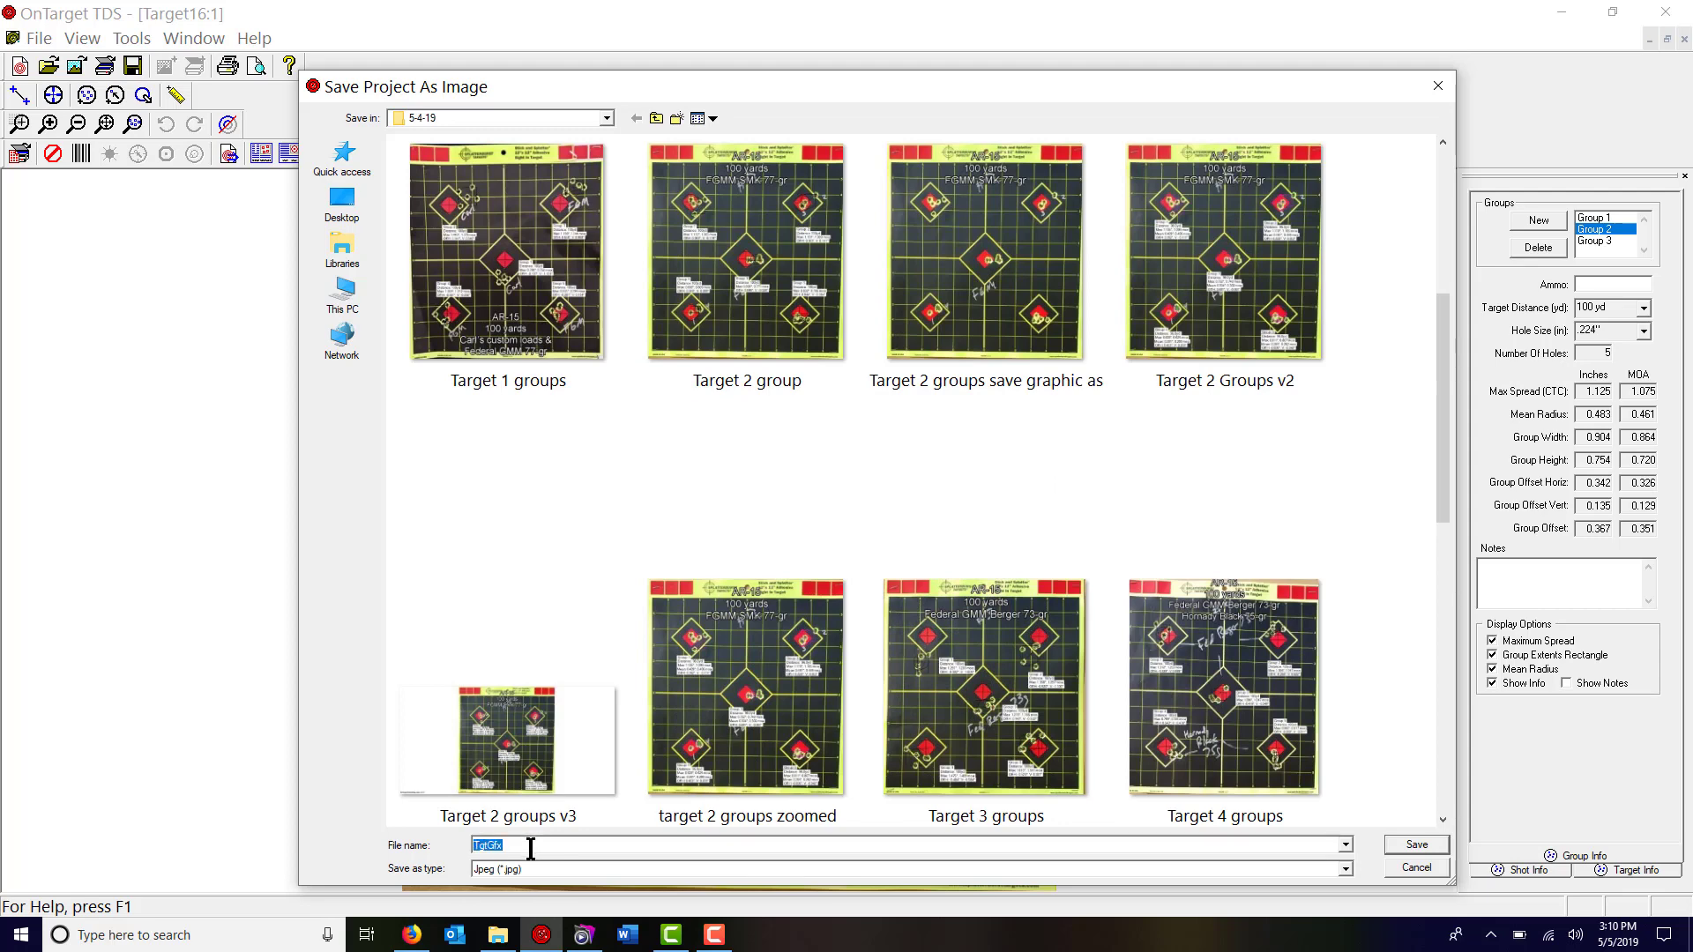
pyautogui.write('Targe')
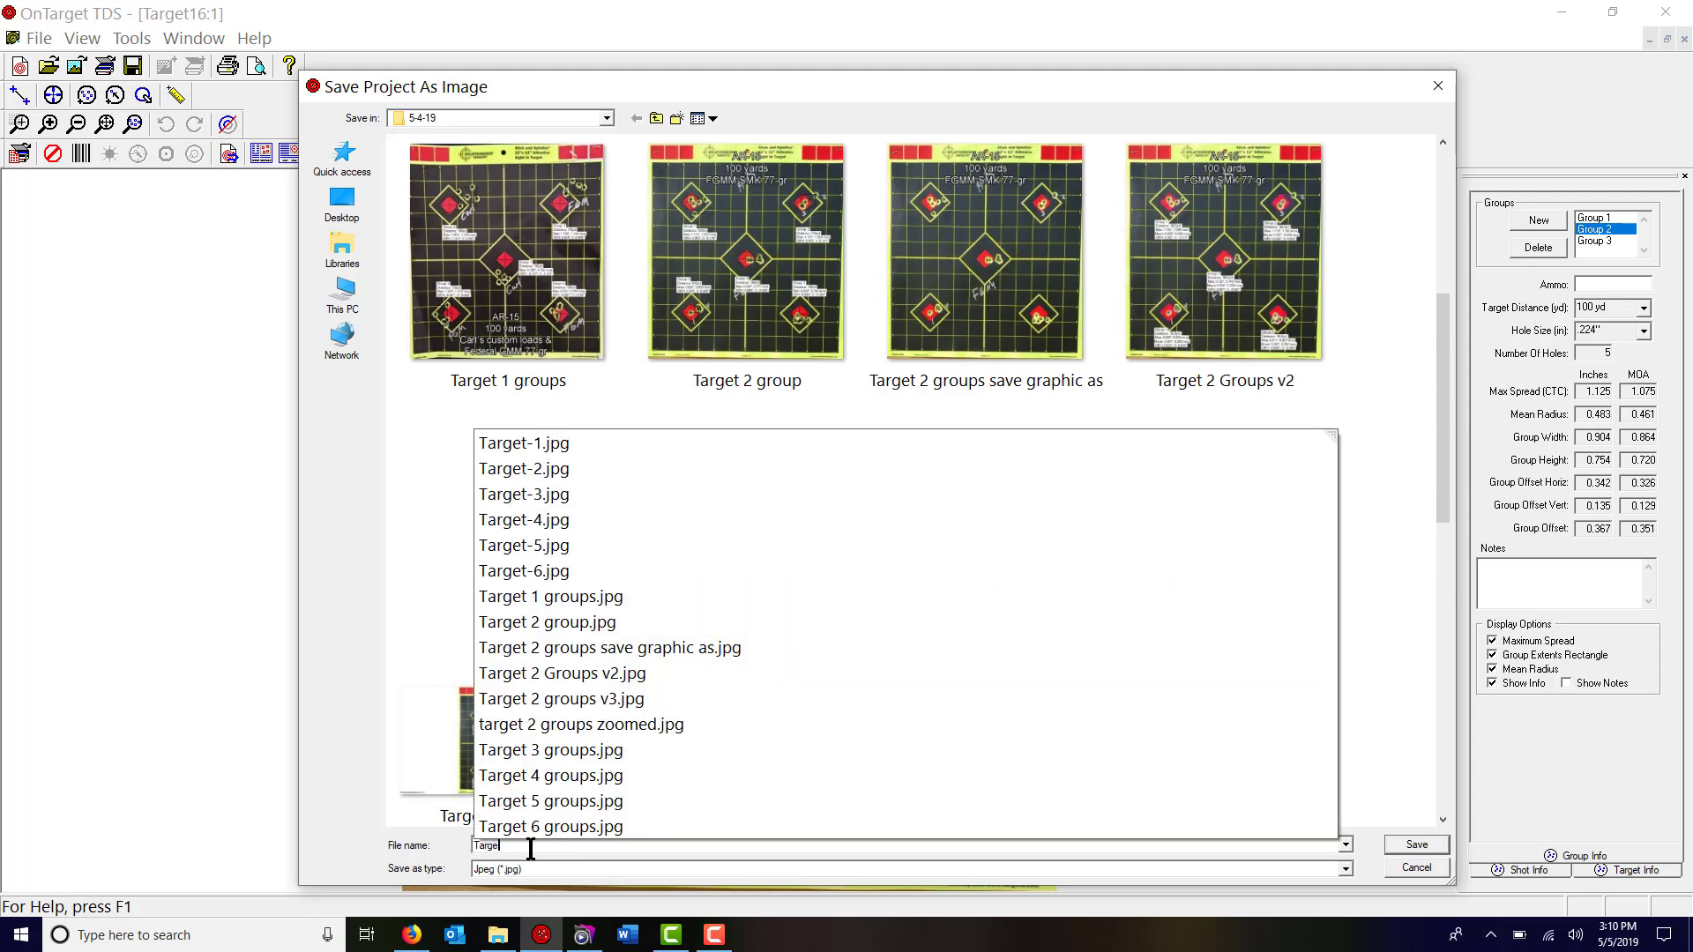
pyautogui.write('t ')
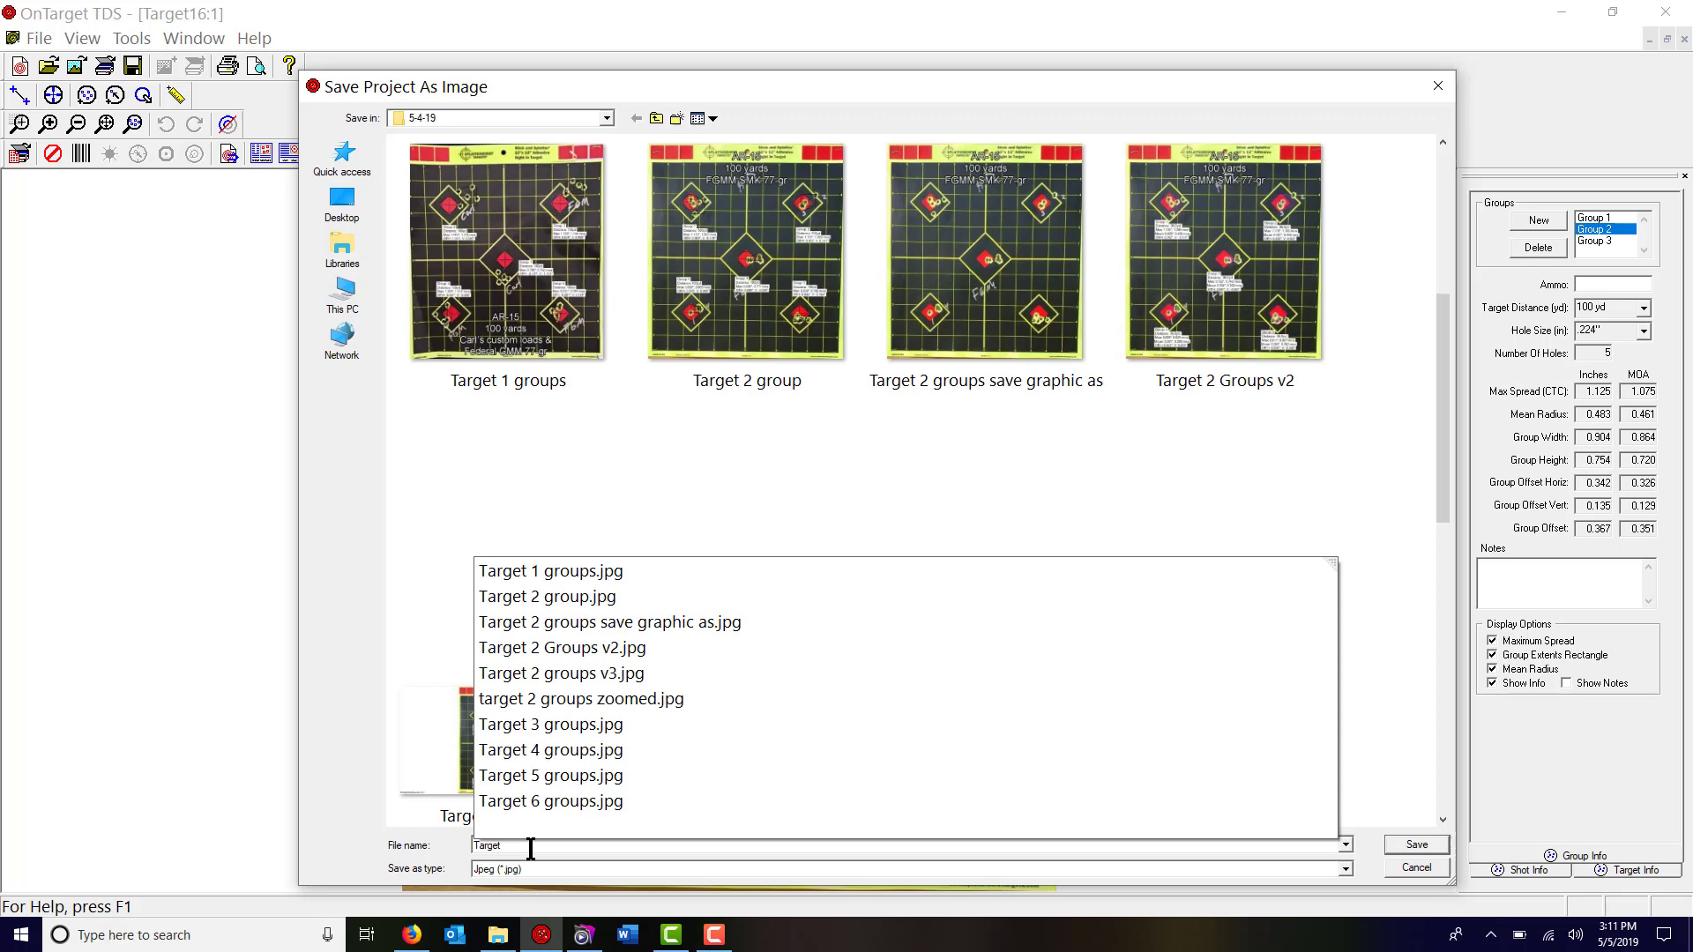
pyautogui.write('example')
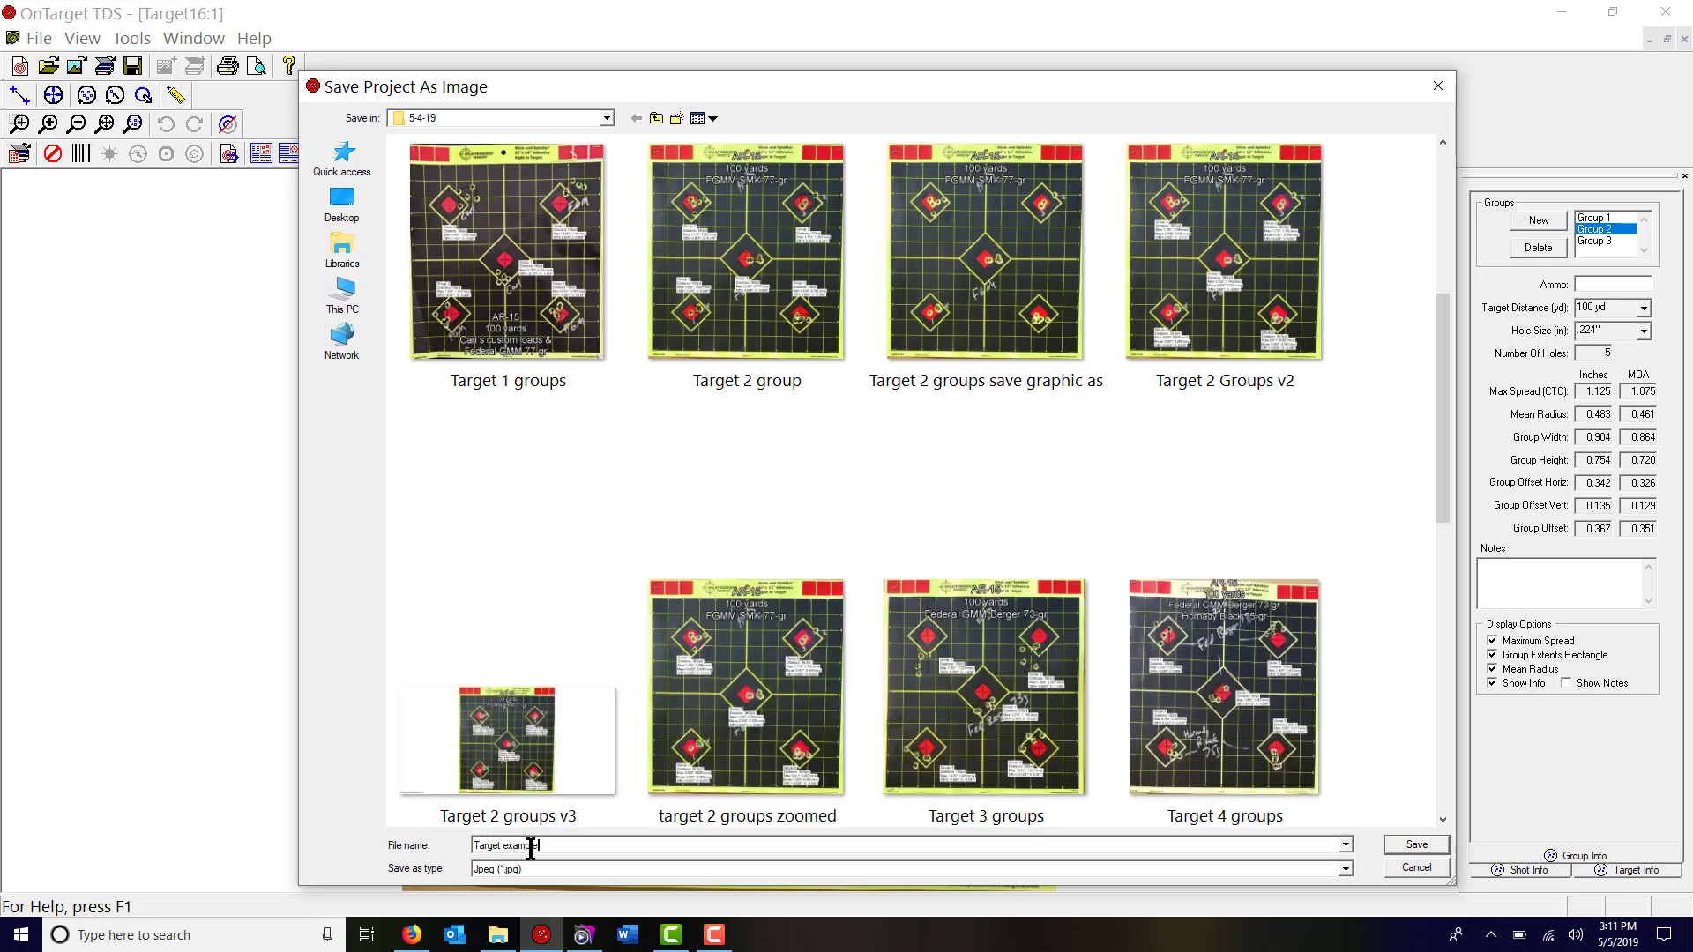
pyautogui.click(1397, 840)
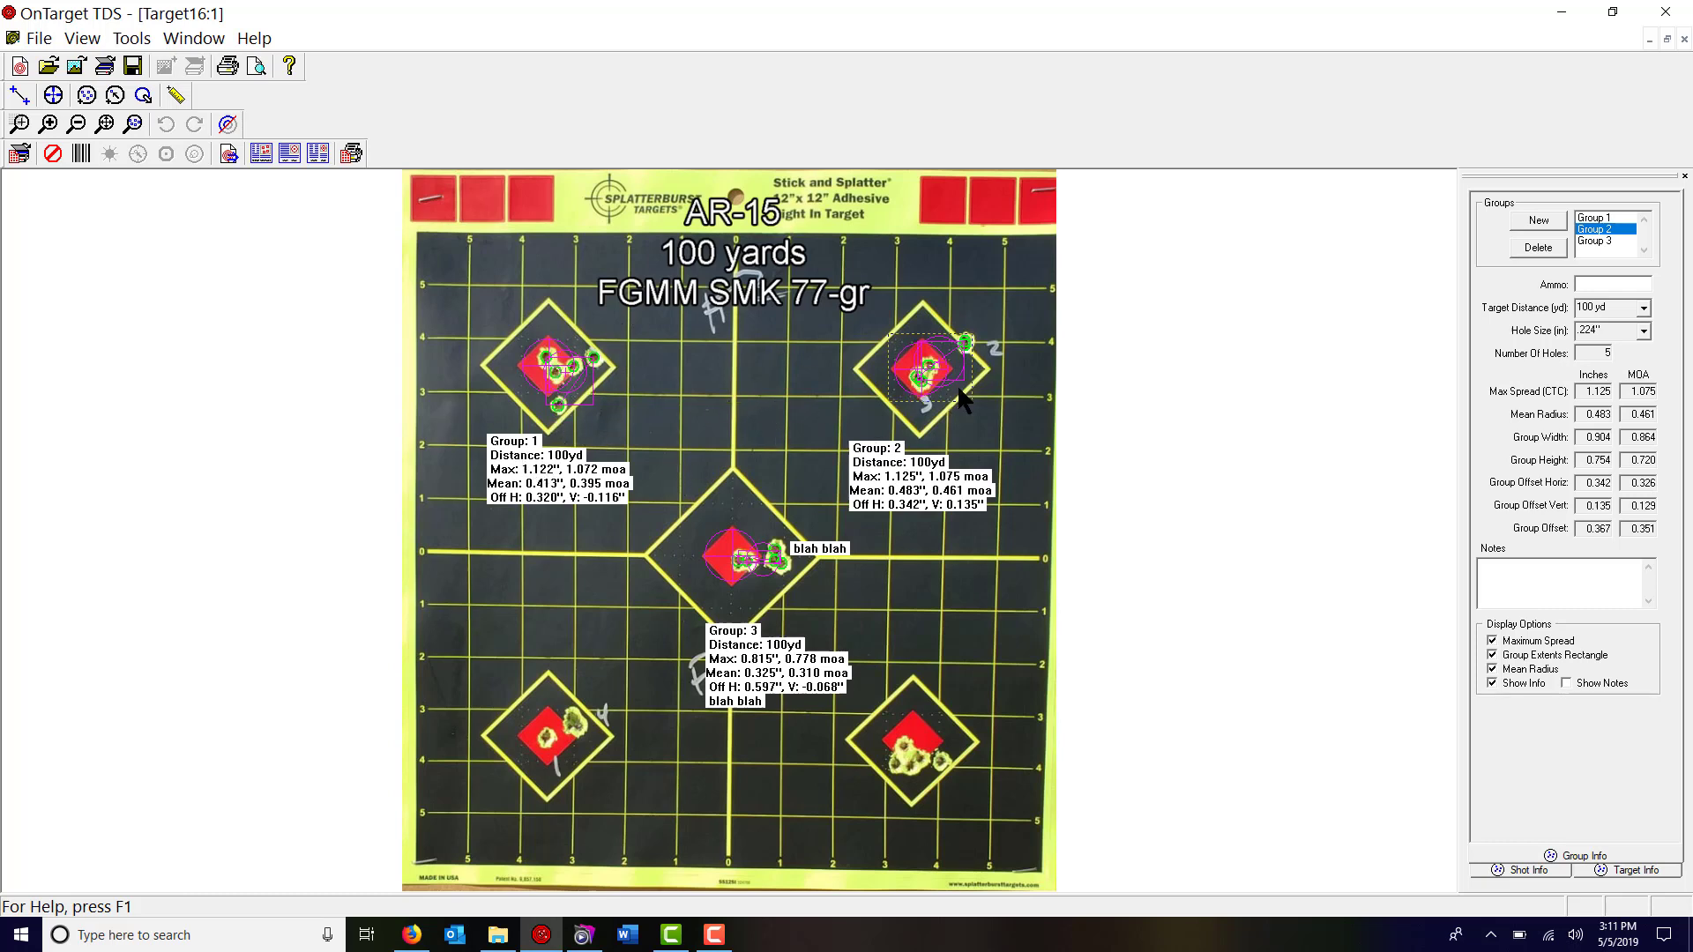
pyautogui.click(39, 38)
pyautogui.click(92, 211)
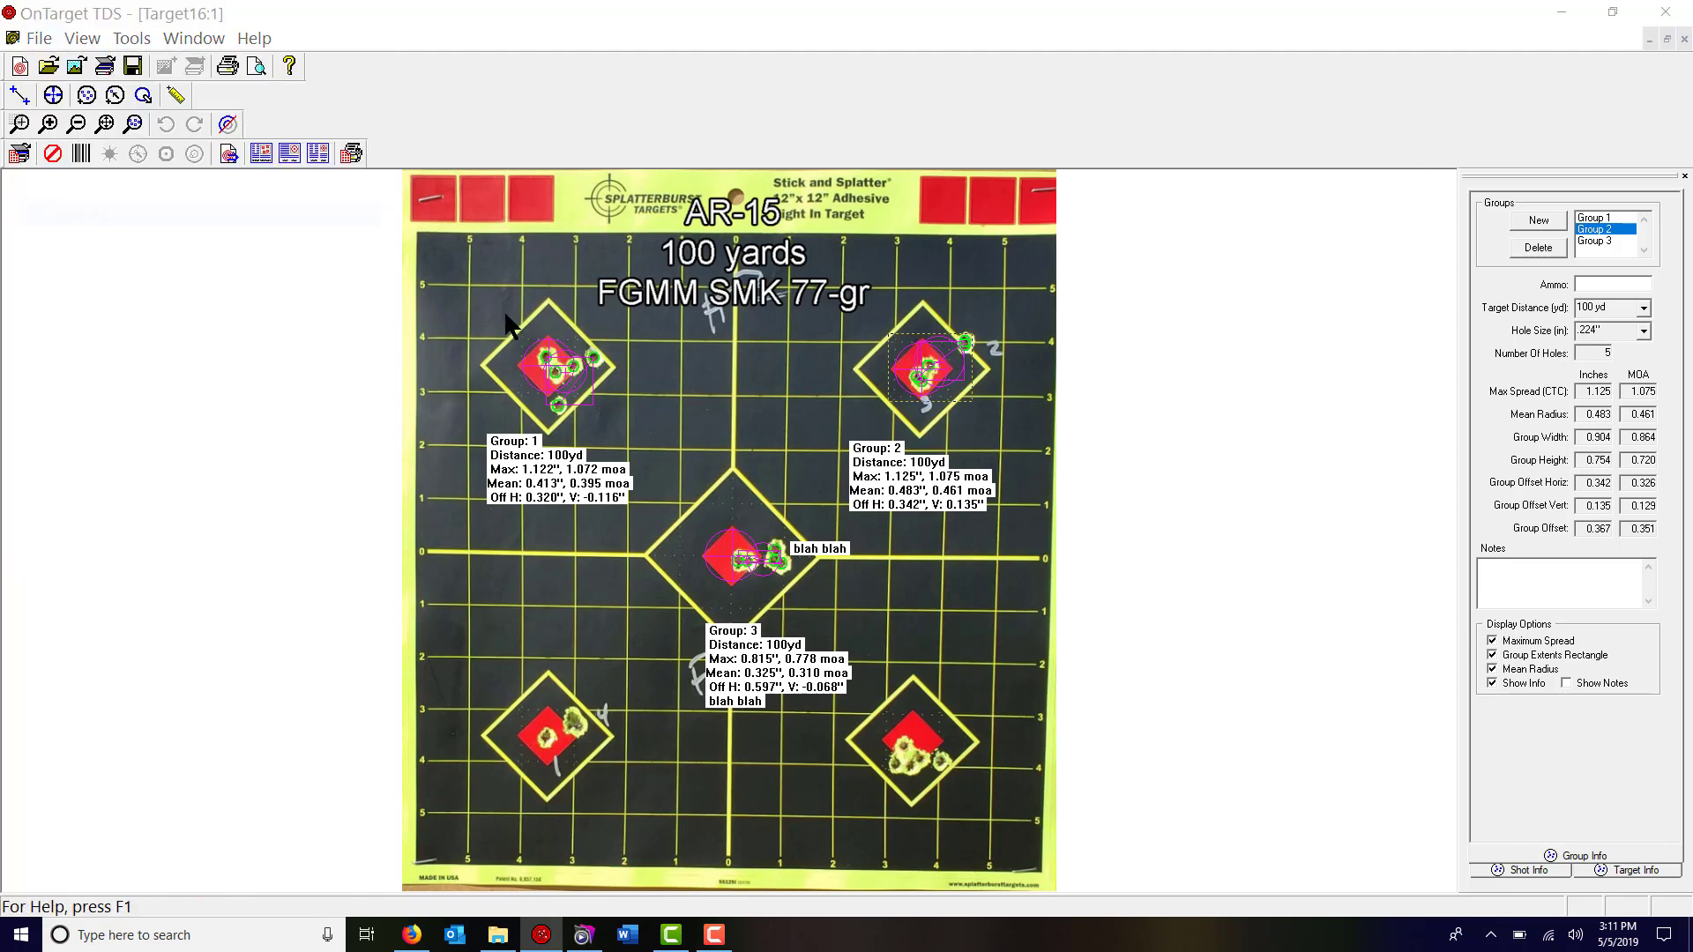